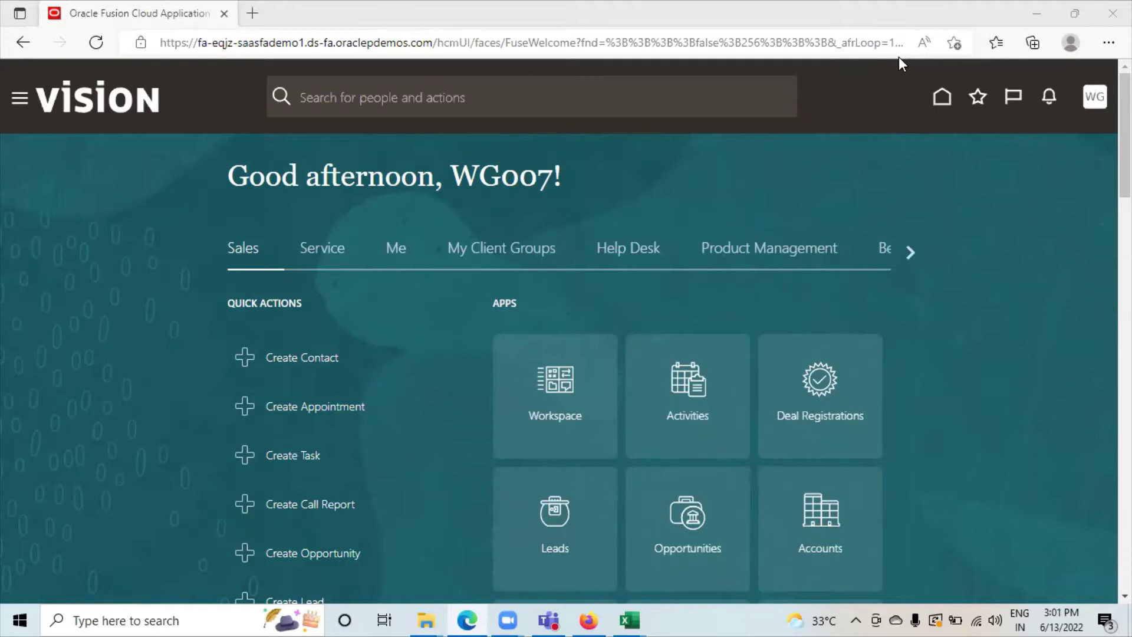
Go to Setup and Maintenance and open its Search page for tasks, task lists and business objects.
click(1102, 100)
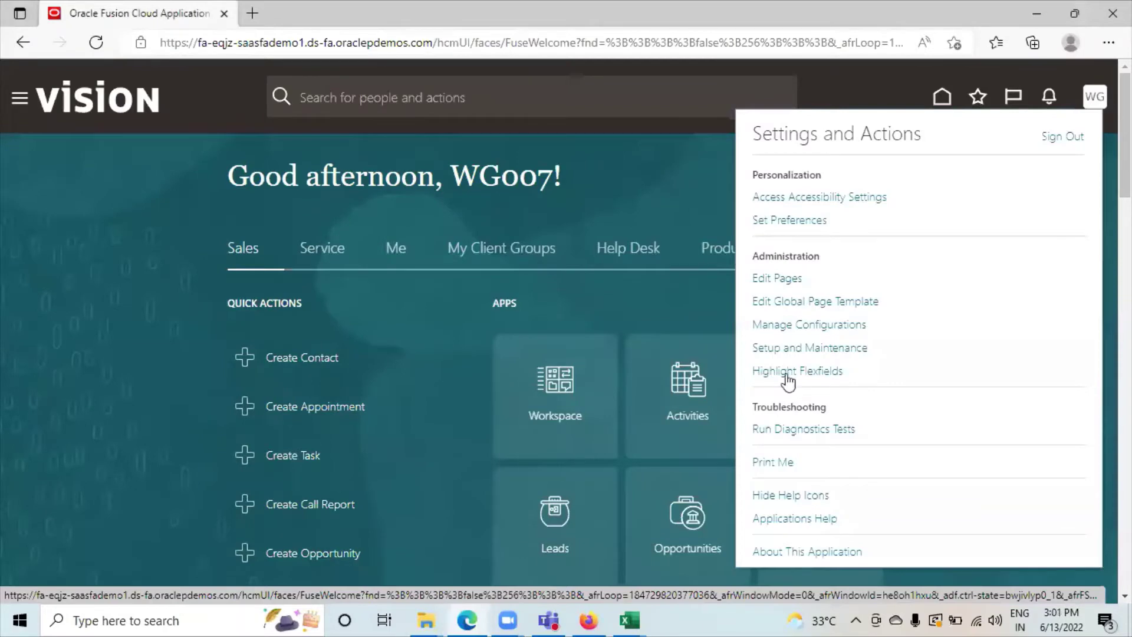
click(791, 351)
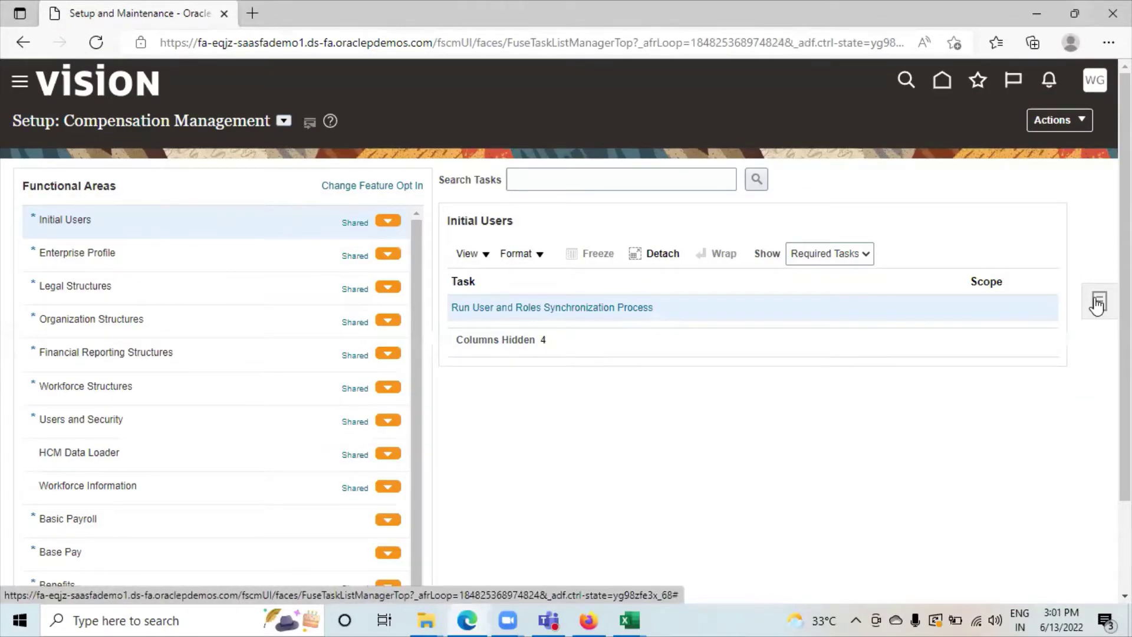
click(1097, 303)
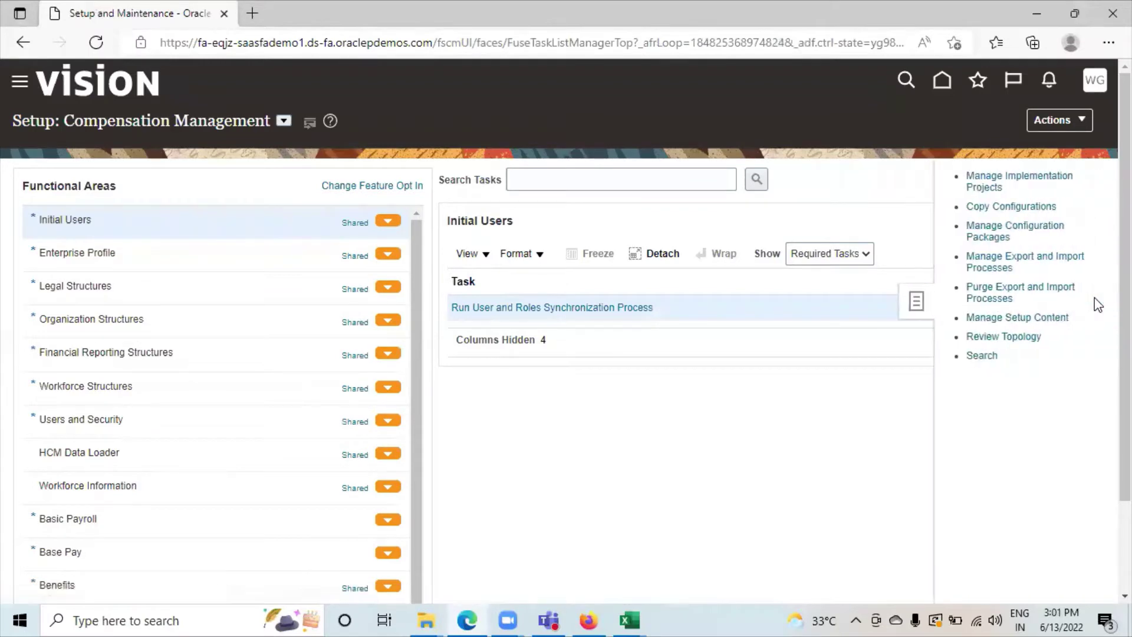
click(971, 356)
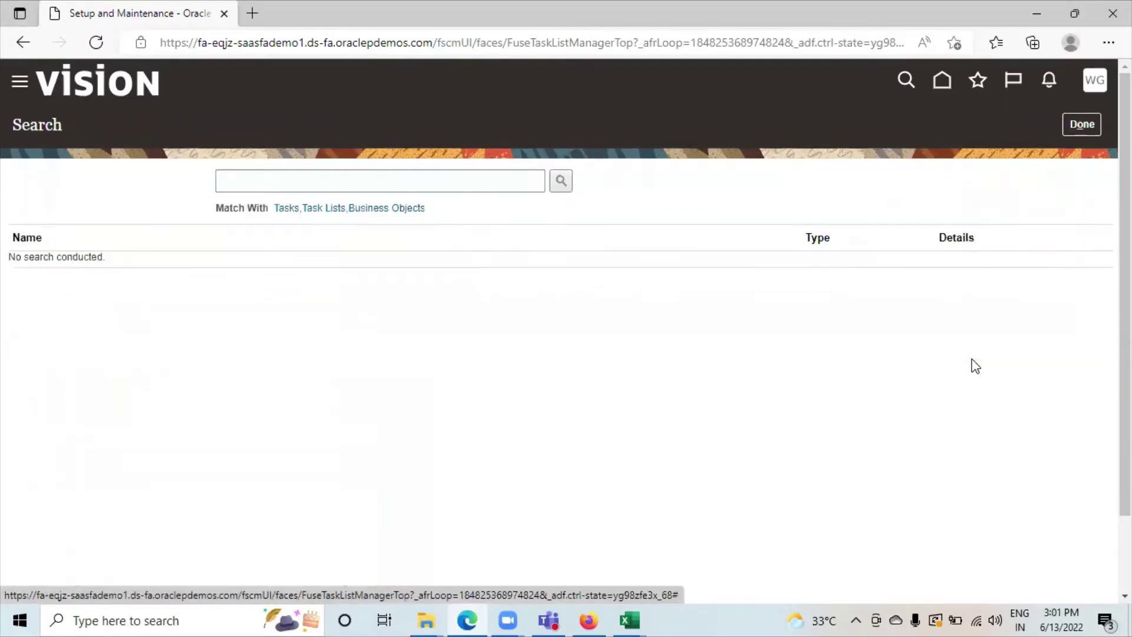
Search the setup tasks and task lists for "rapid implementation".
click(273, 185)
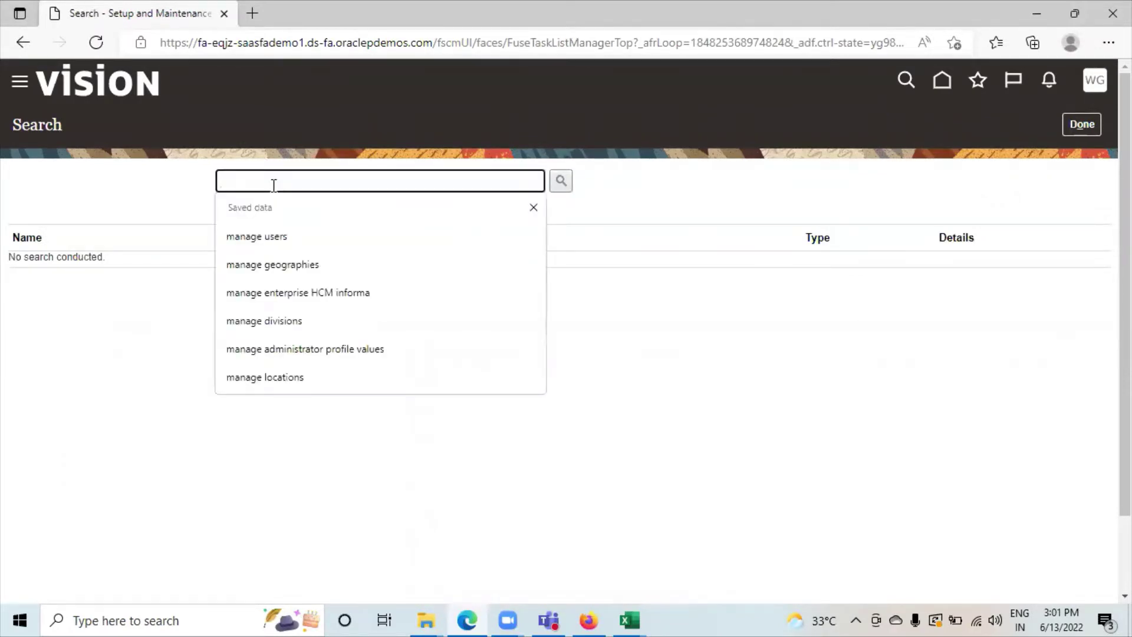
text(Rapid)
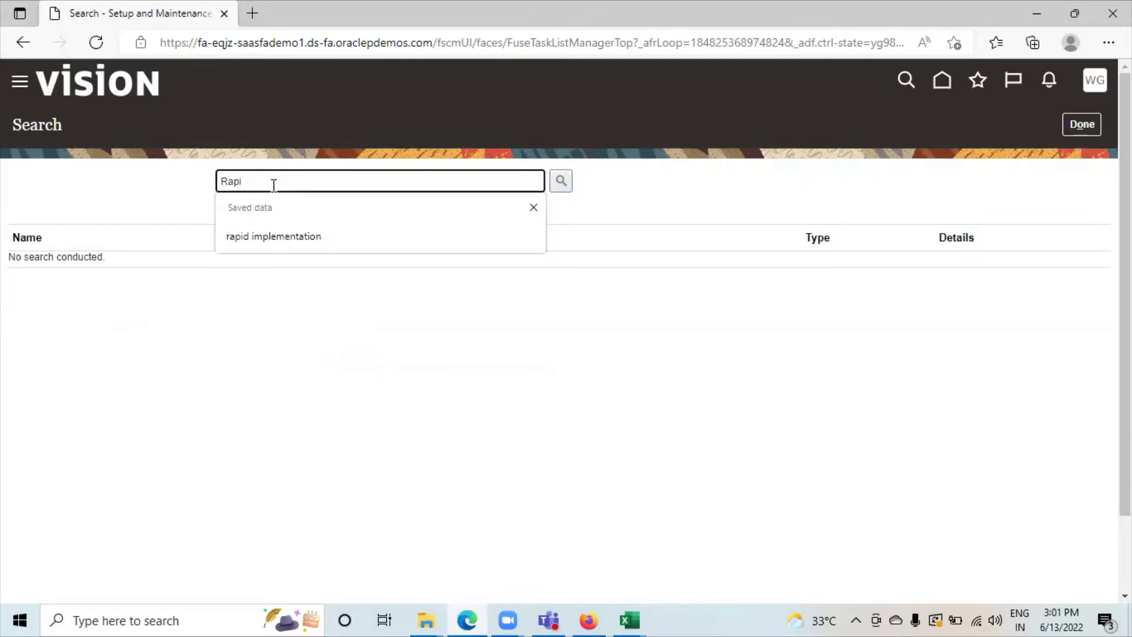
click(275, 241)
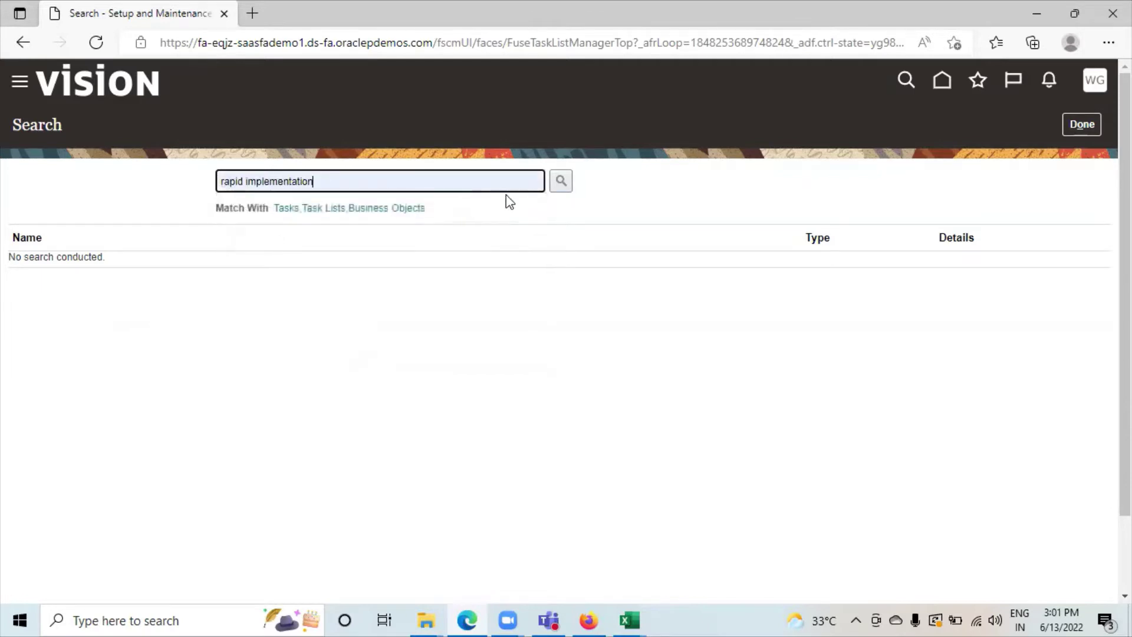
click(568, 185)
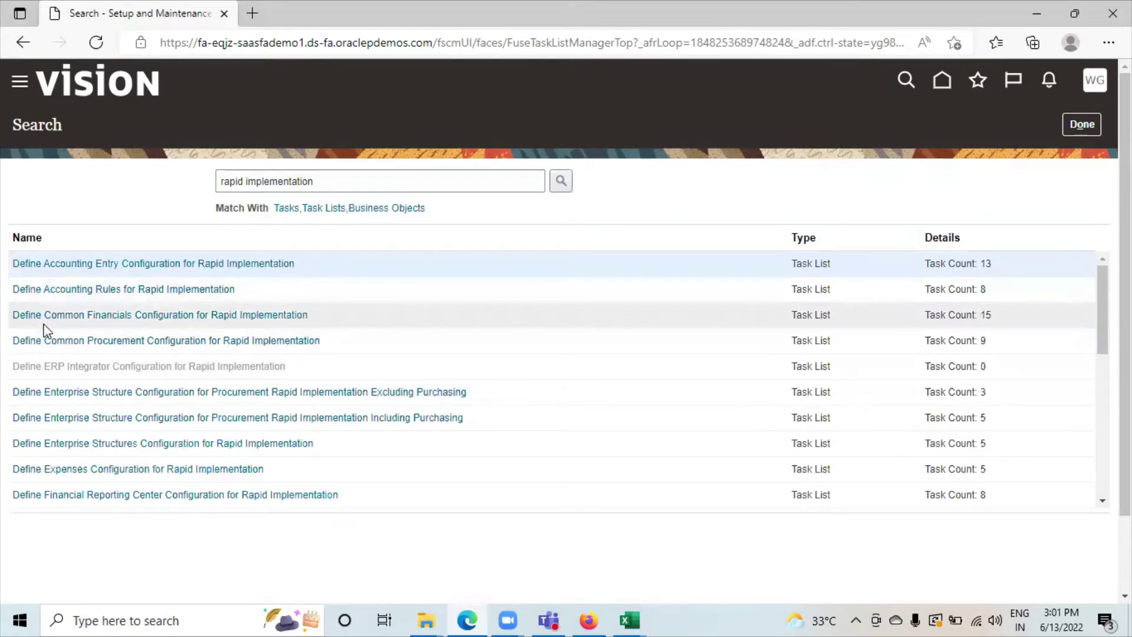
Download the Chart of Accounts, Ledger, Legal Entities, and Business Units spreadsheet from the Define Common Financials Configuration task list and open it for editing.
click(89, 316)
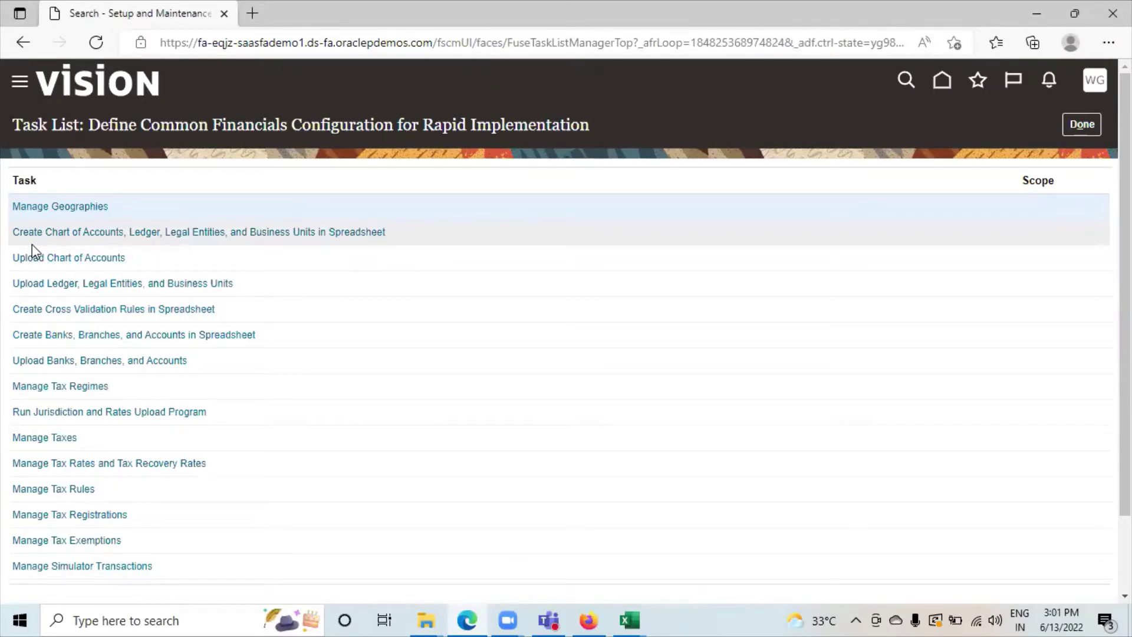
click(75, 236)
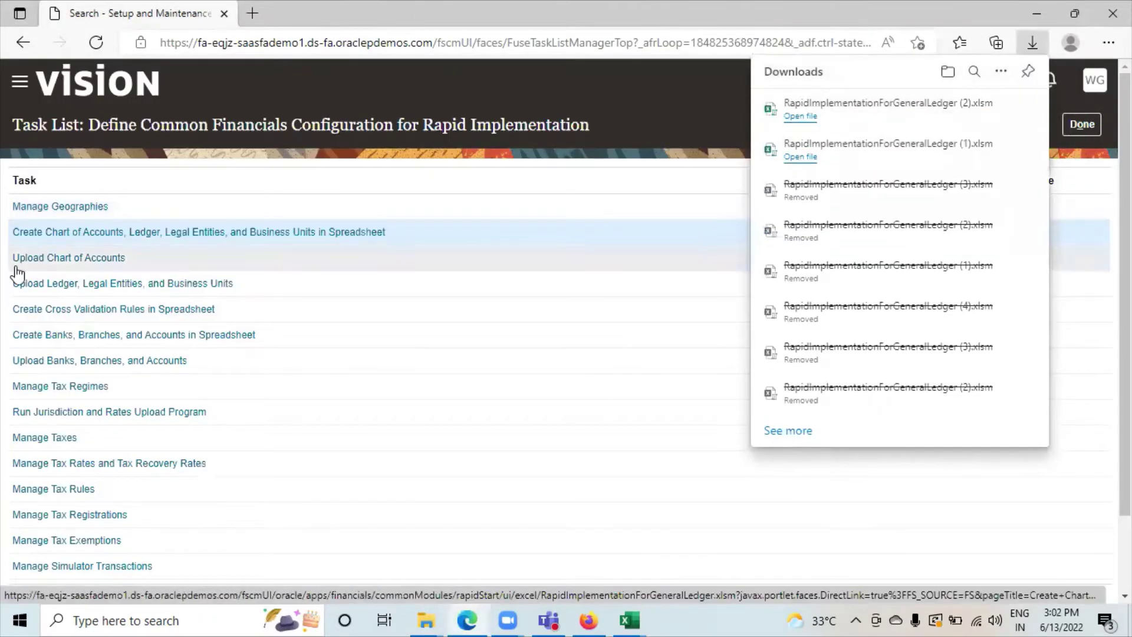
click(813, 117)
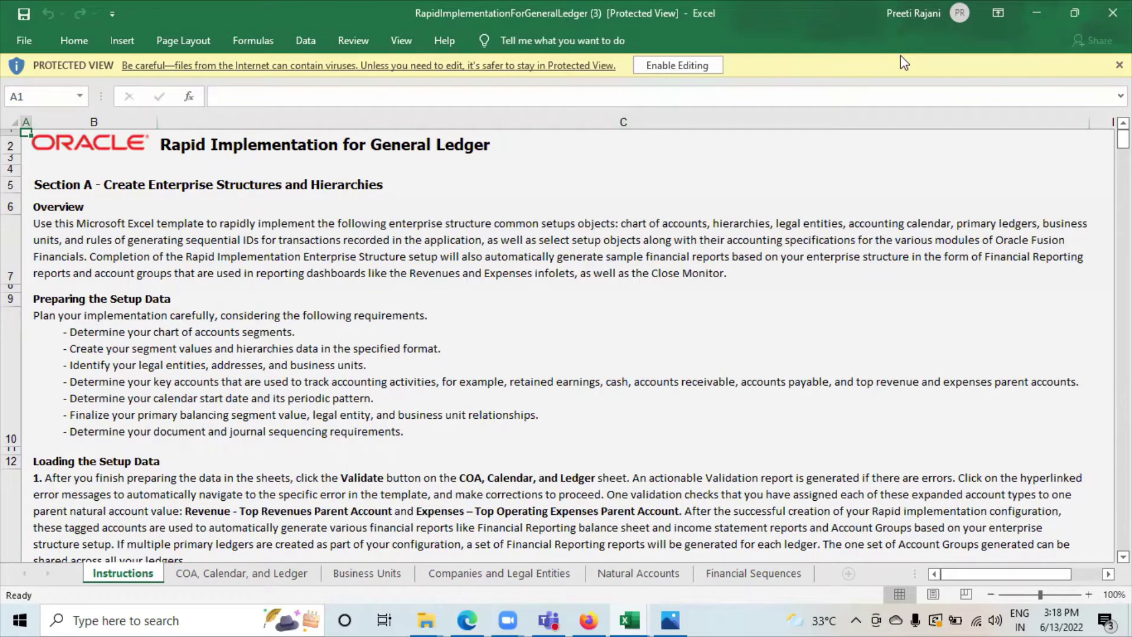
click(698, 66)
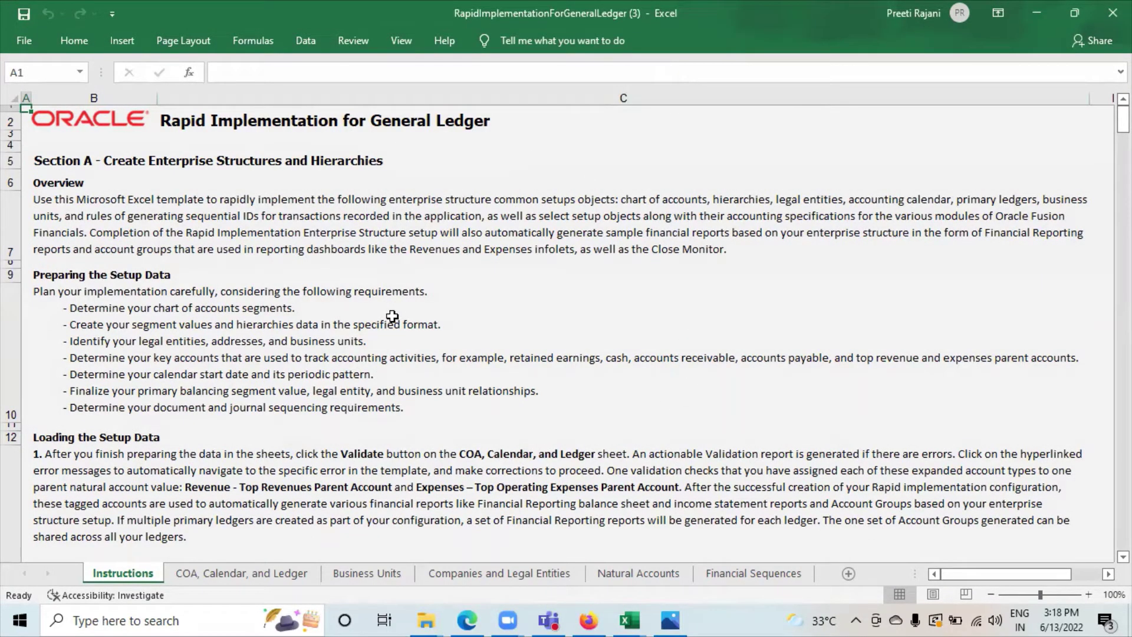
Review the COA, Calendar, and Ledger, Business Units, Companies and Legal Entities, Natural Accounts and Financial Sequences sheets of the template.
click(212, 581)
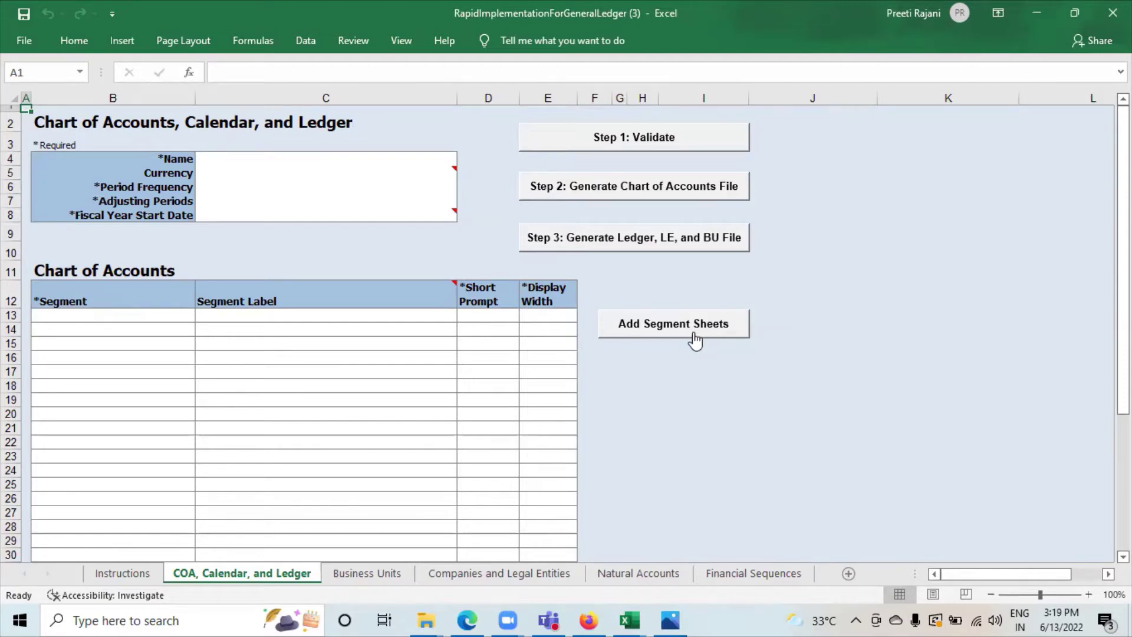
click(380, 571)
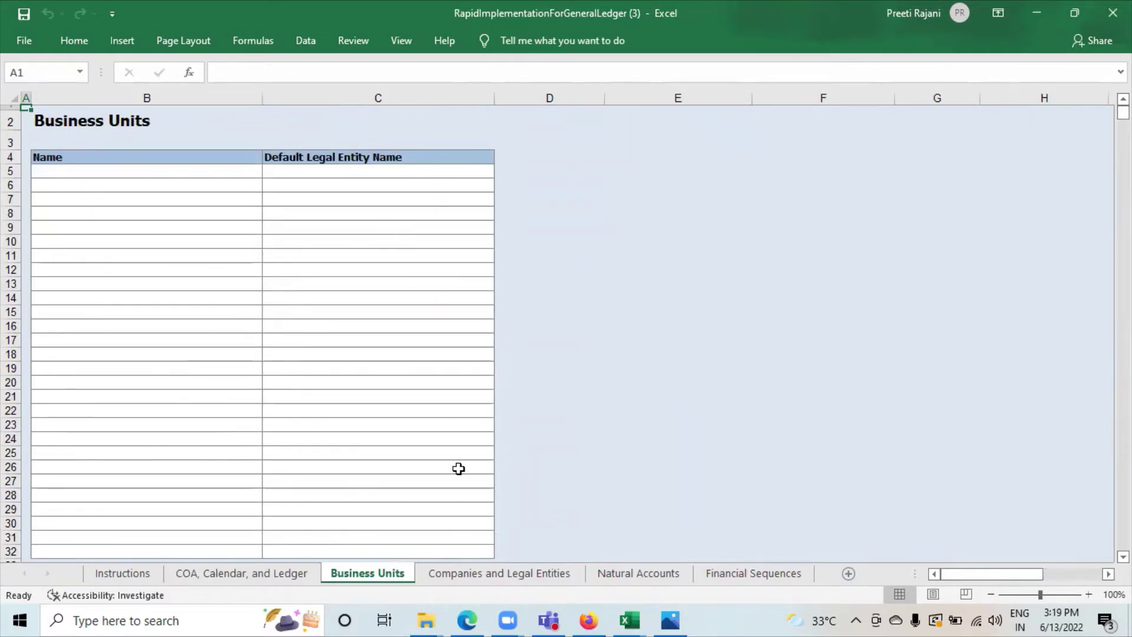
click(504, 576)
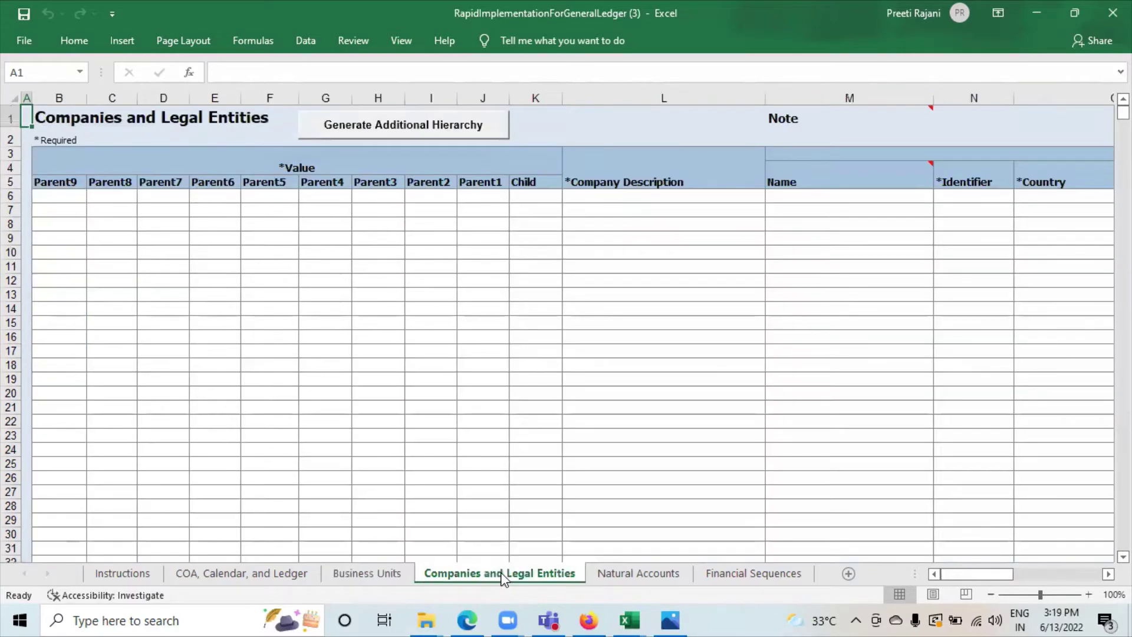
click(613, 578)
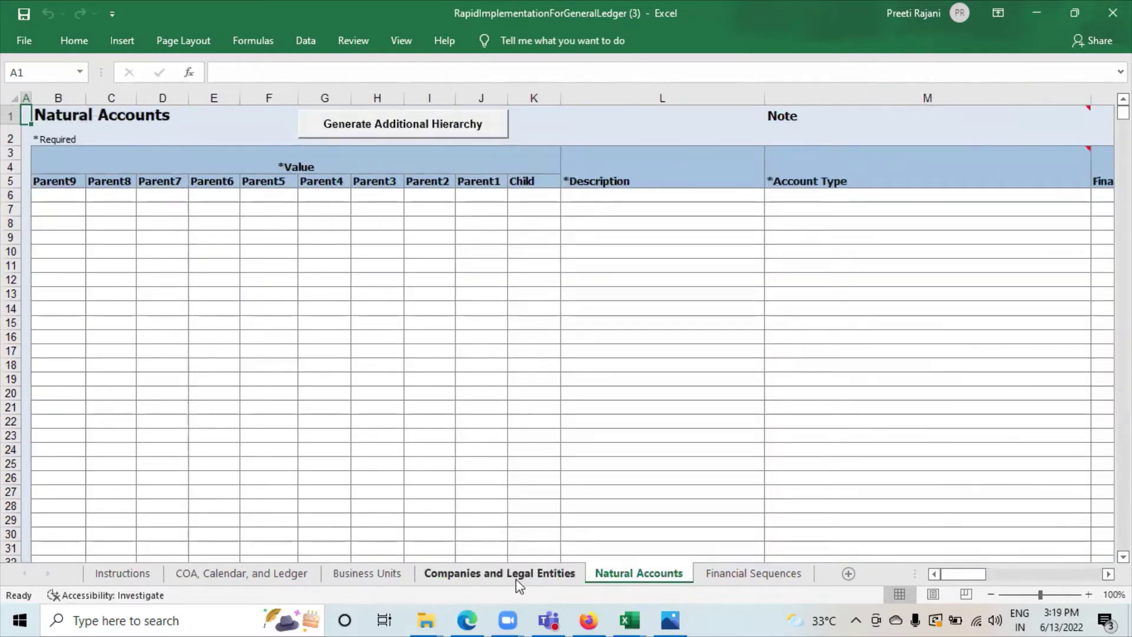
click(470, 580)
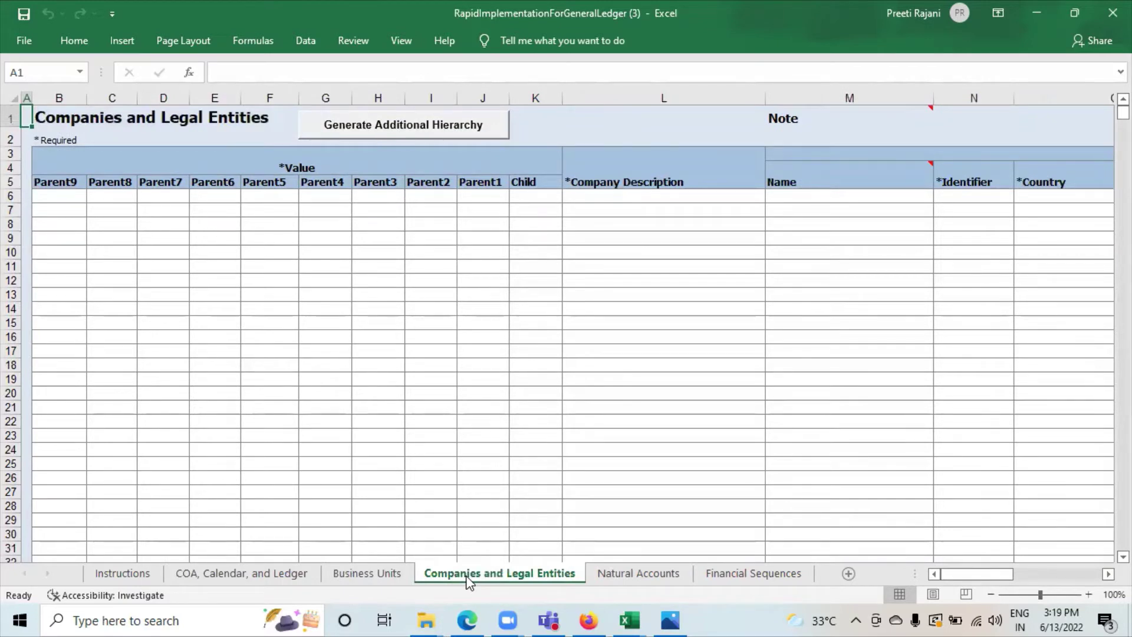
click(661, 578)
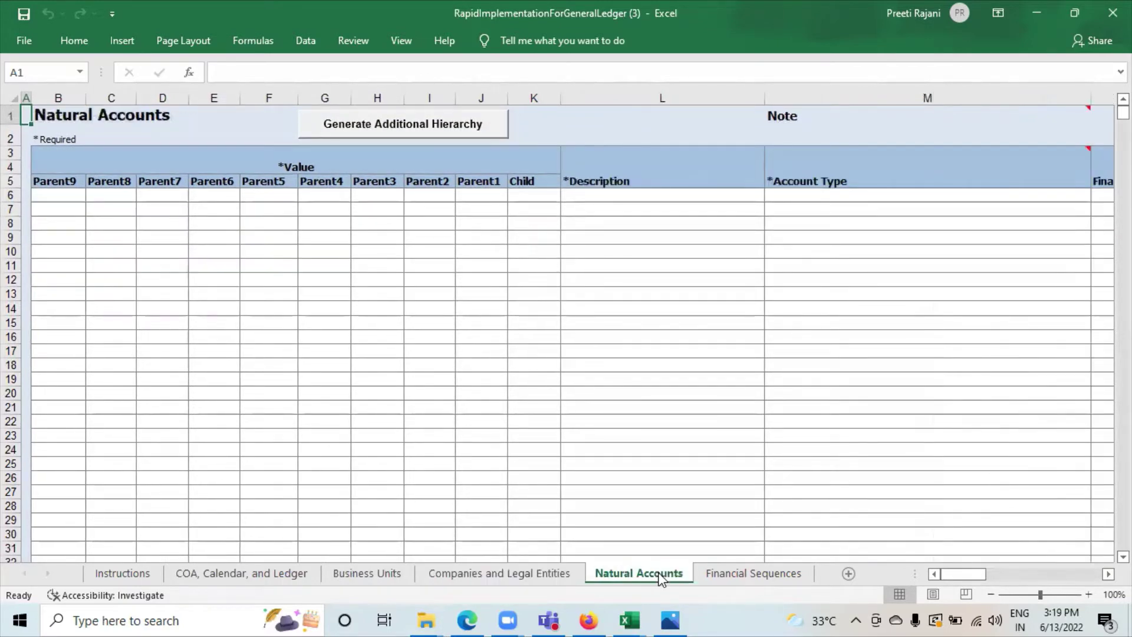
click(734, 577)
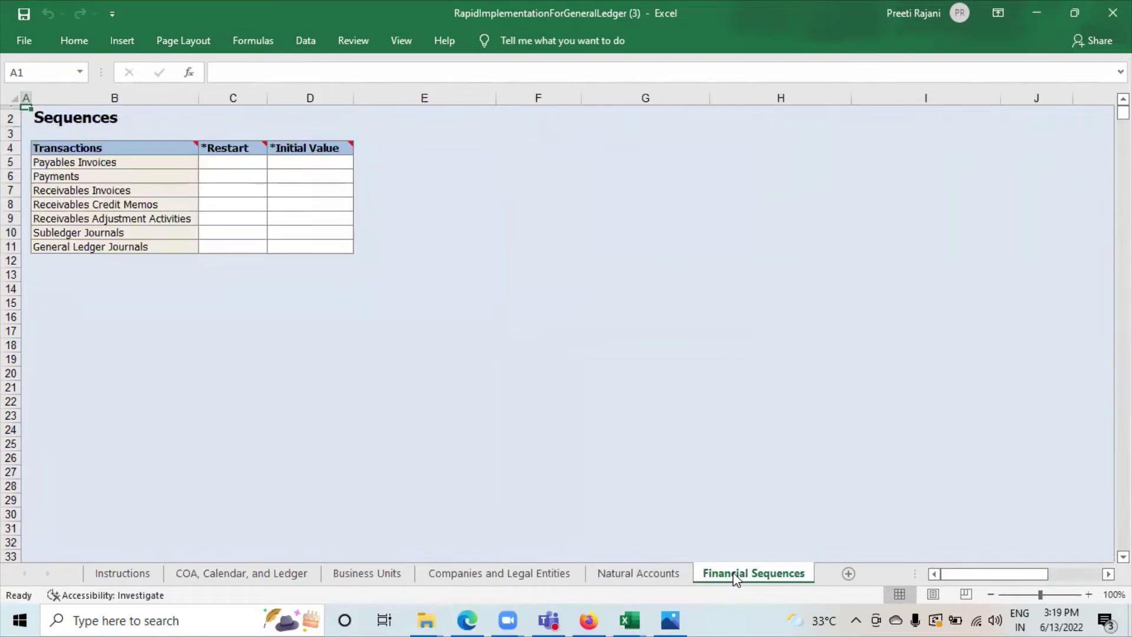
mouse_move(72, 153)
Open the embedded Sample Data.xlsm workbook from the Instructions sheet and maximize its window.
click(121, 572)
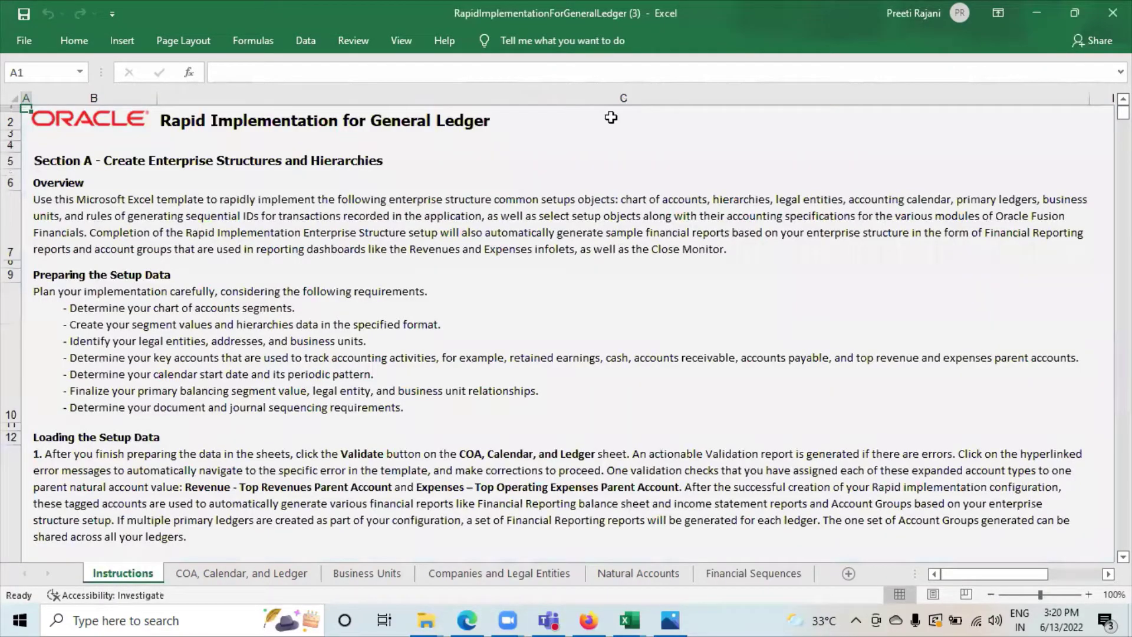
scroll(297, 341, down, 6)
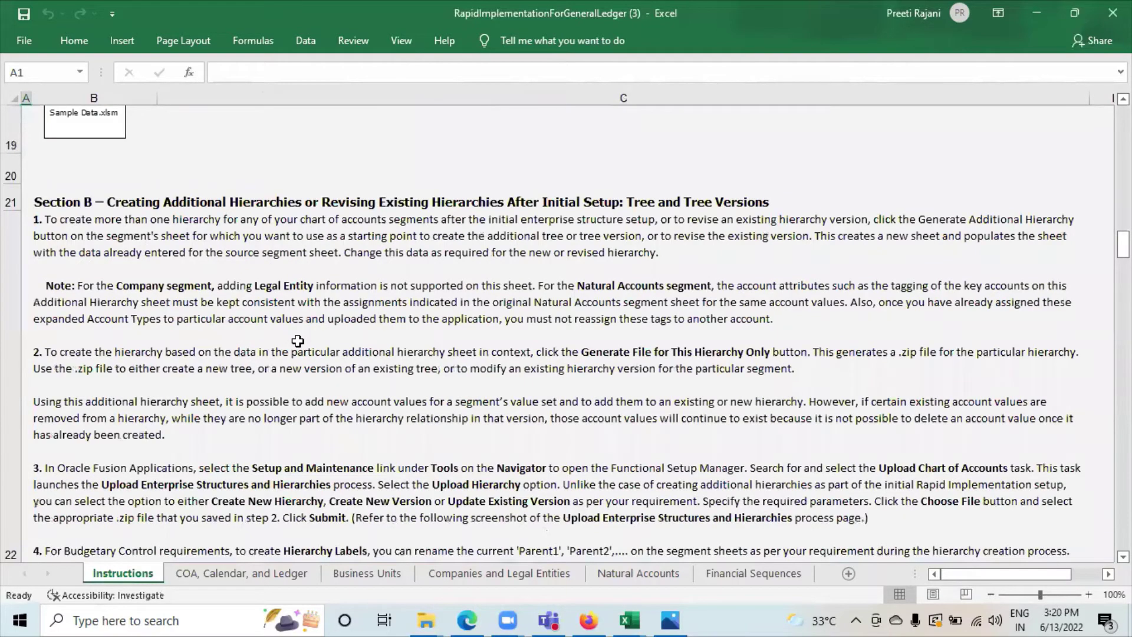
scroll(298, 341, up, 3)
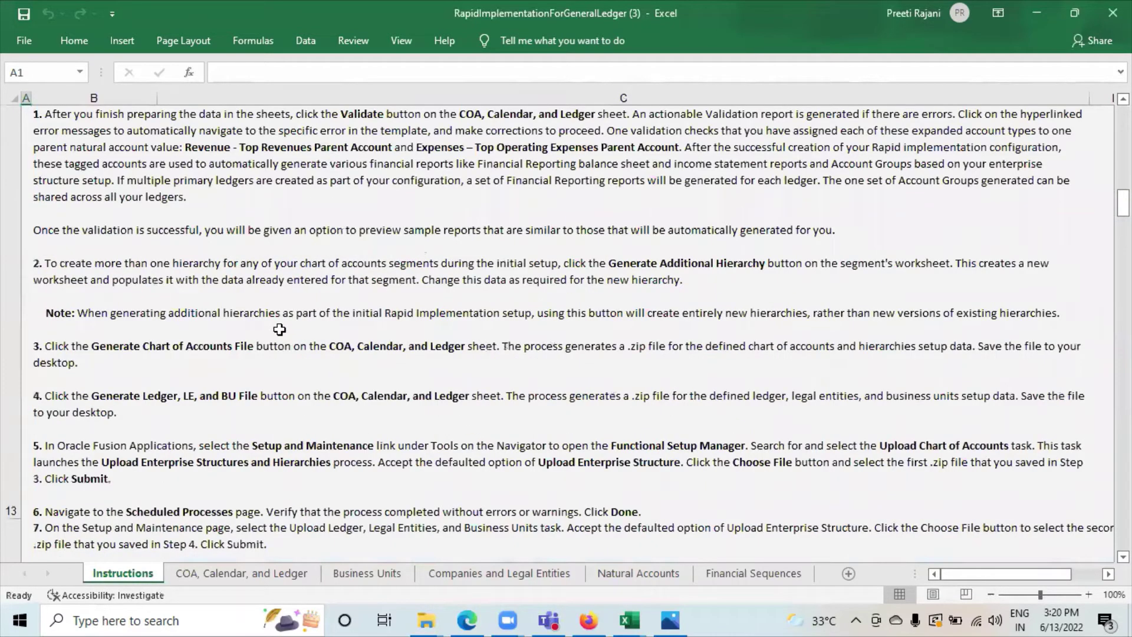
scroll(279, 328, down, 3)
scroll(111, 268, up, 6)
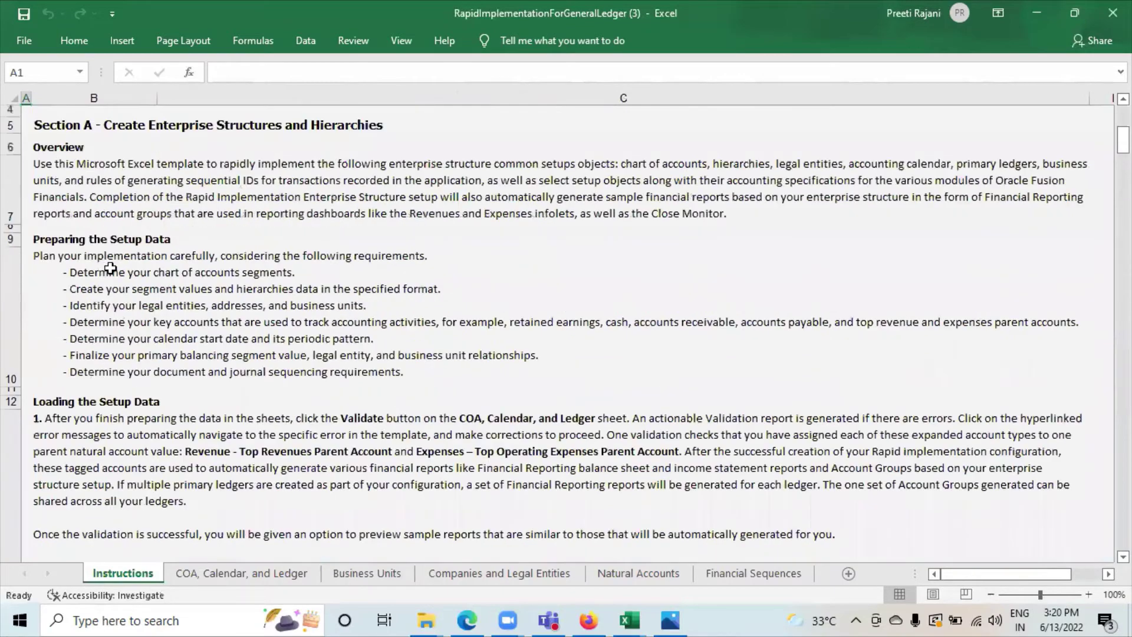
scroll(110, 268, down, 6)
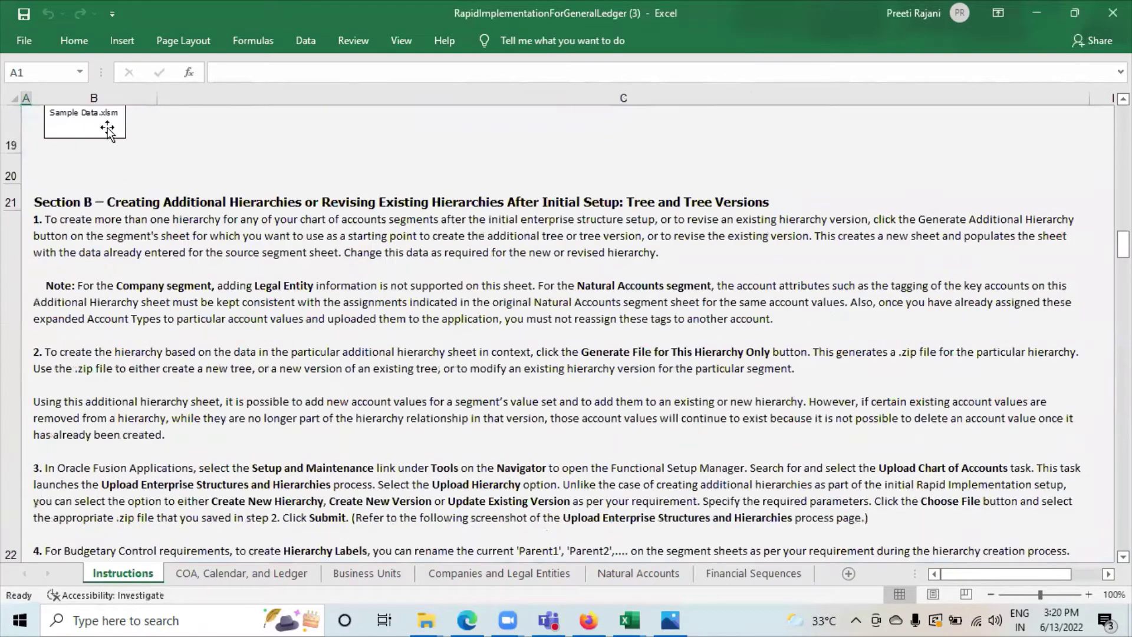
click(108, 130)
double_click(108, 130)
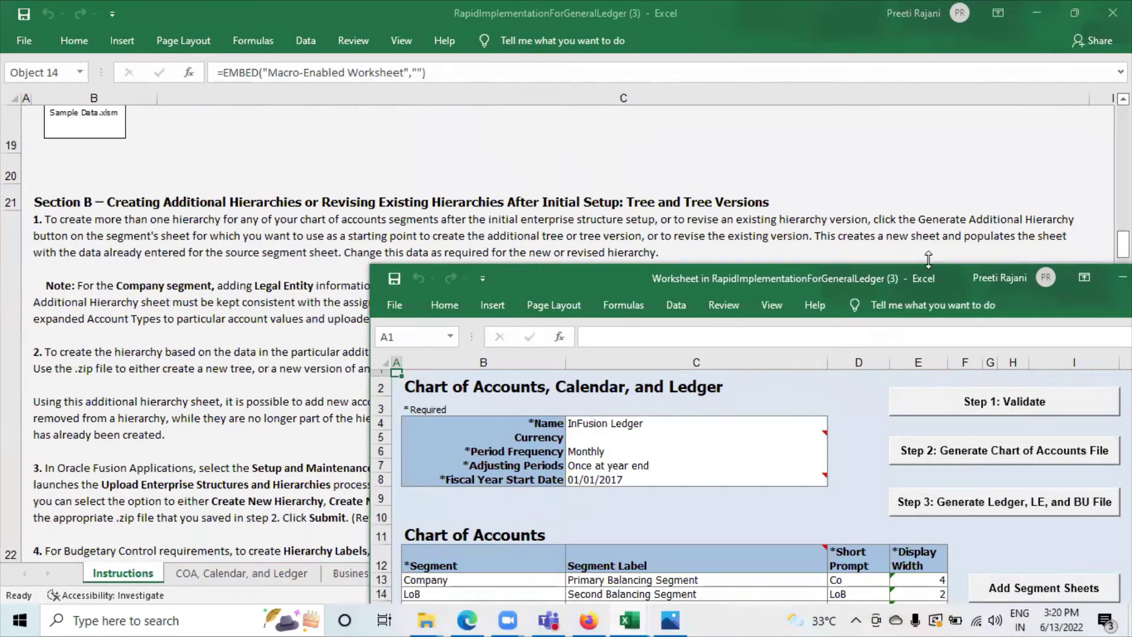
drag(686, 266, 460, 240)
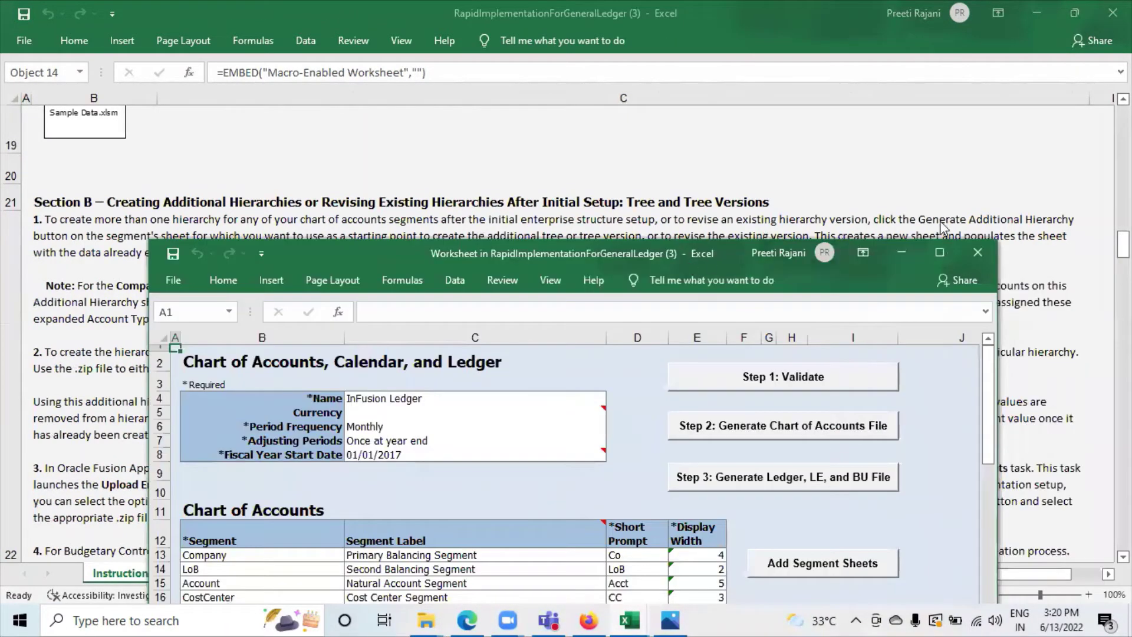
click(939, 252)
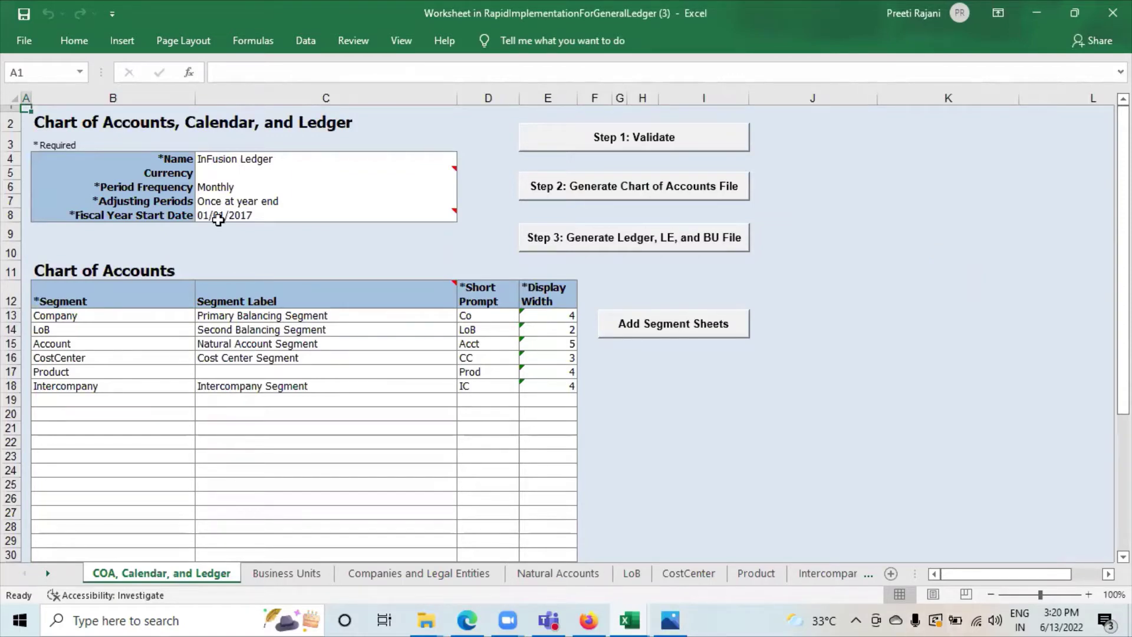
Change the ledger name in the sample workbook to NL Ledger.
click(218, 160)
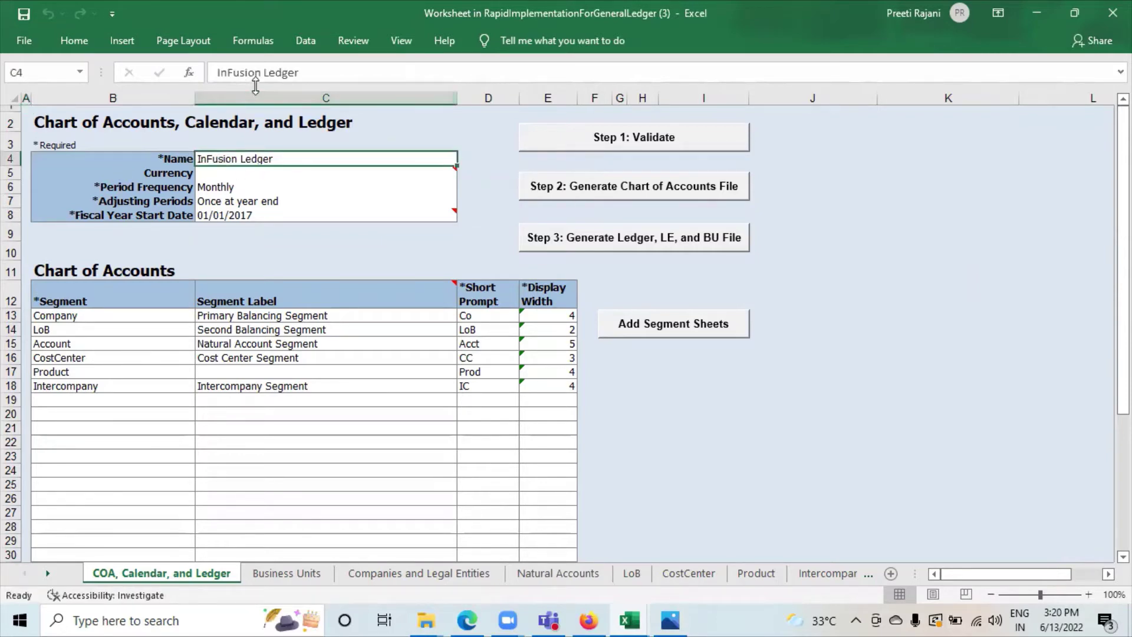
drag(262, 68, 190, 71)
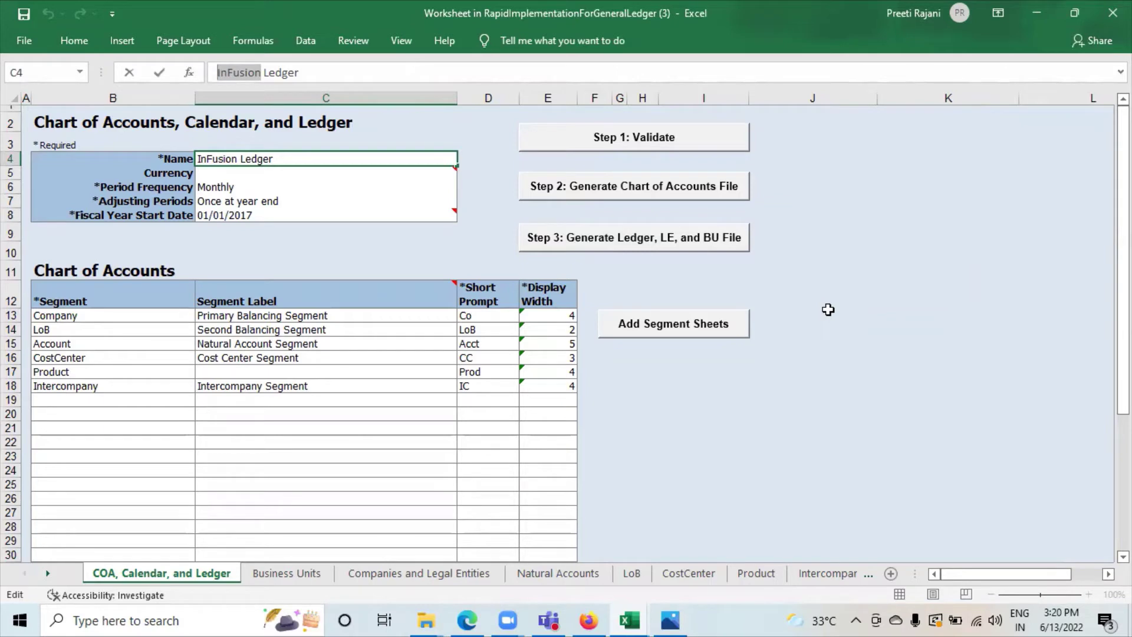
text(NL)
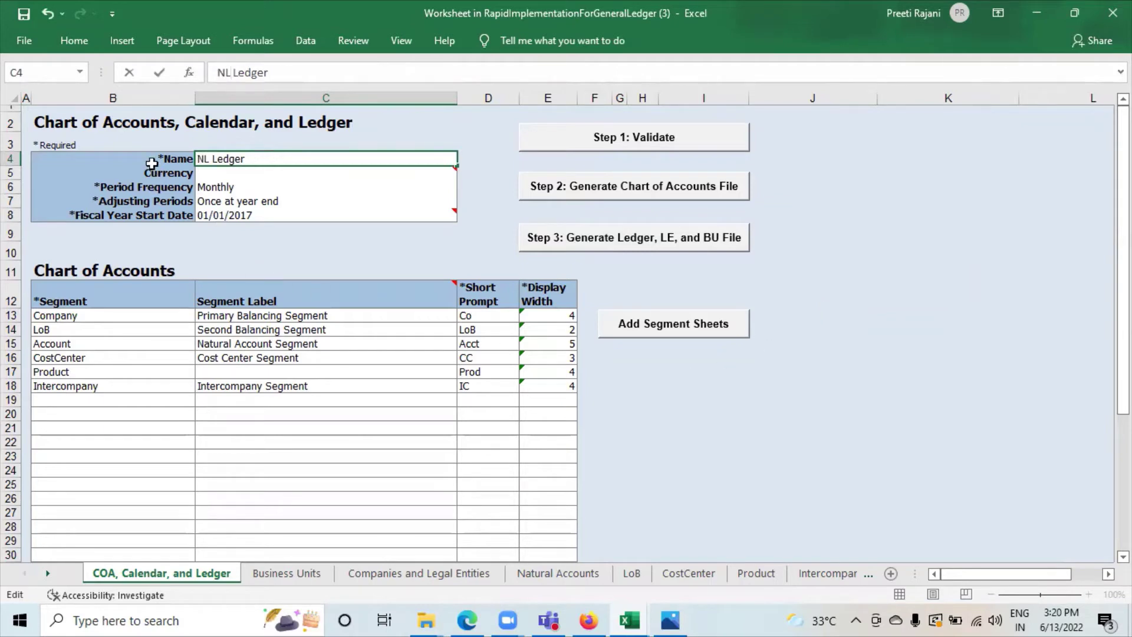
Set the ledger currency to USD and check the period frequency, adjusting periods and fiscal year start date fields.
click(199, 170)
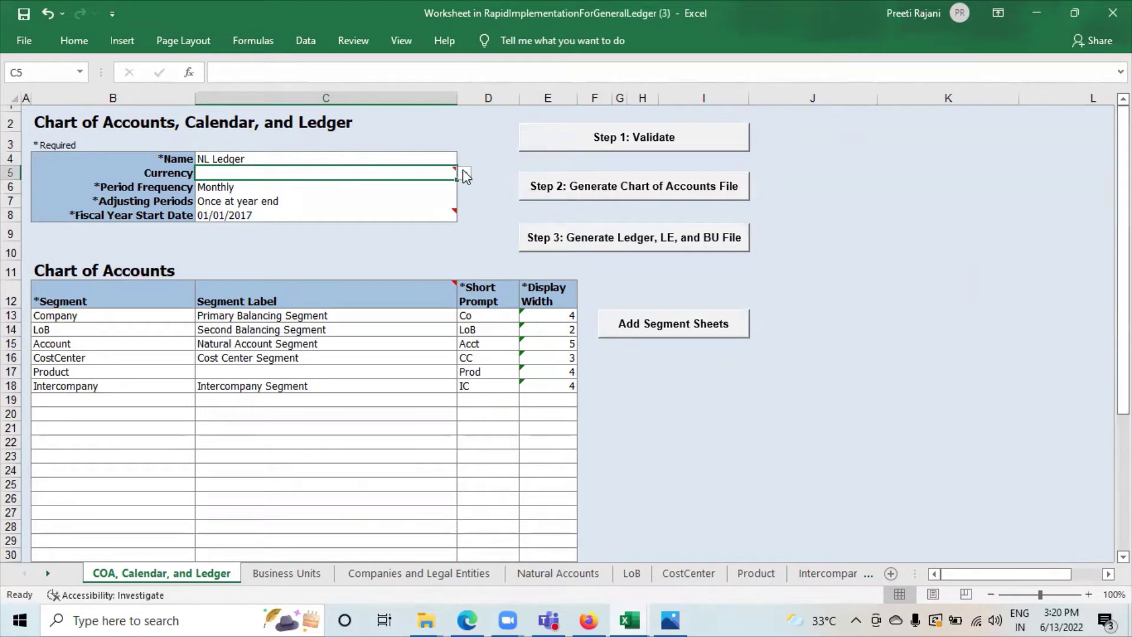
click(465, 173)
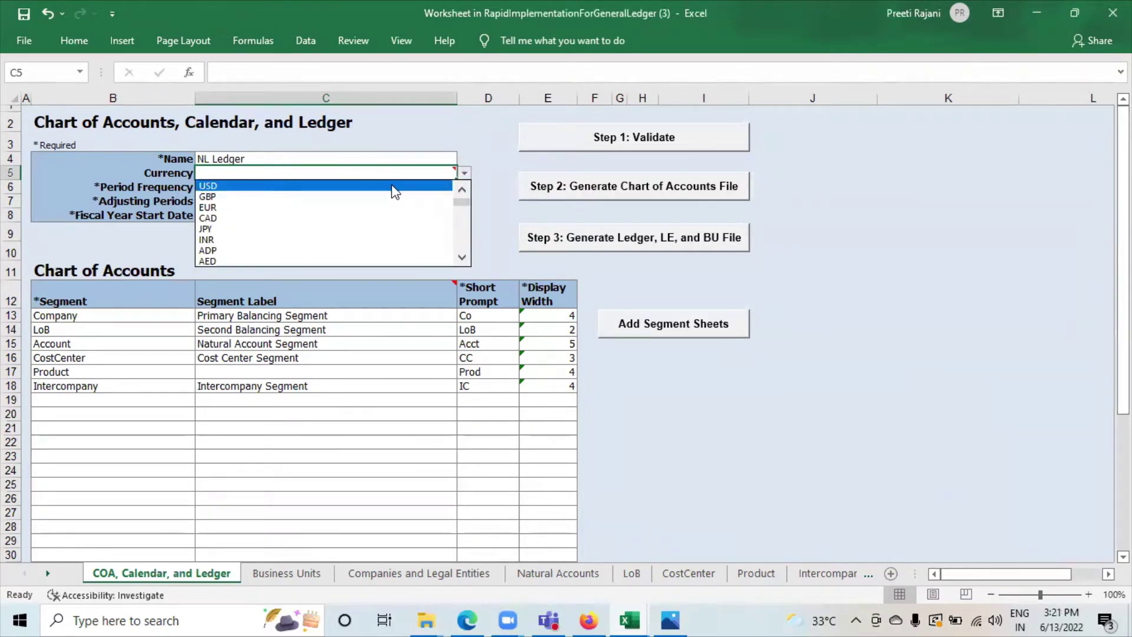
click(392, 188)
click(292, 197)
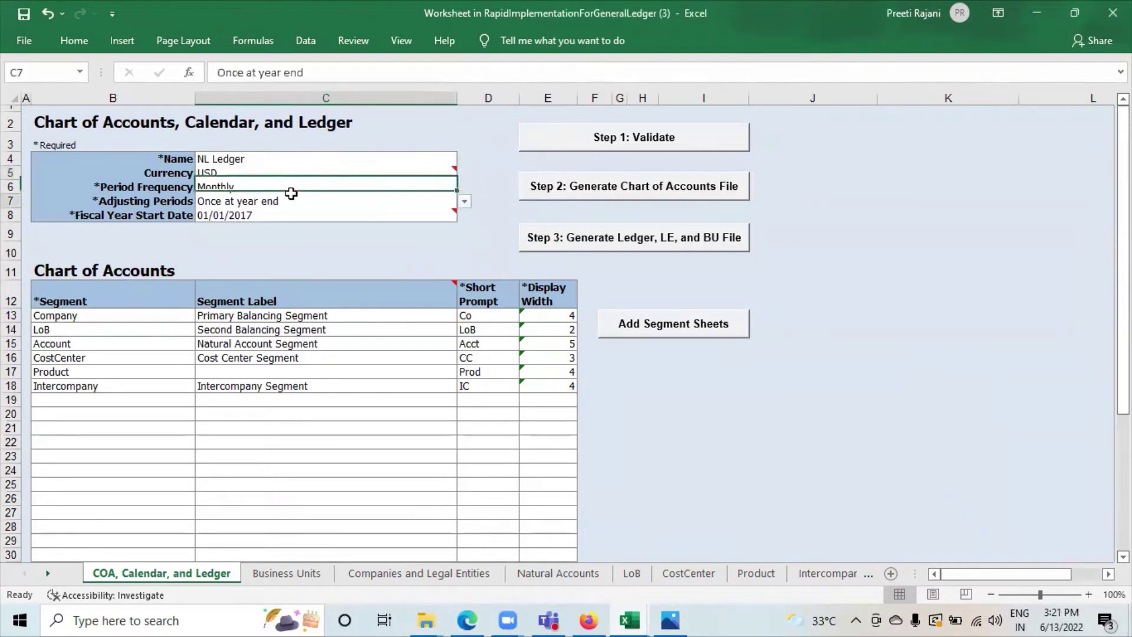
click(290, 186)
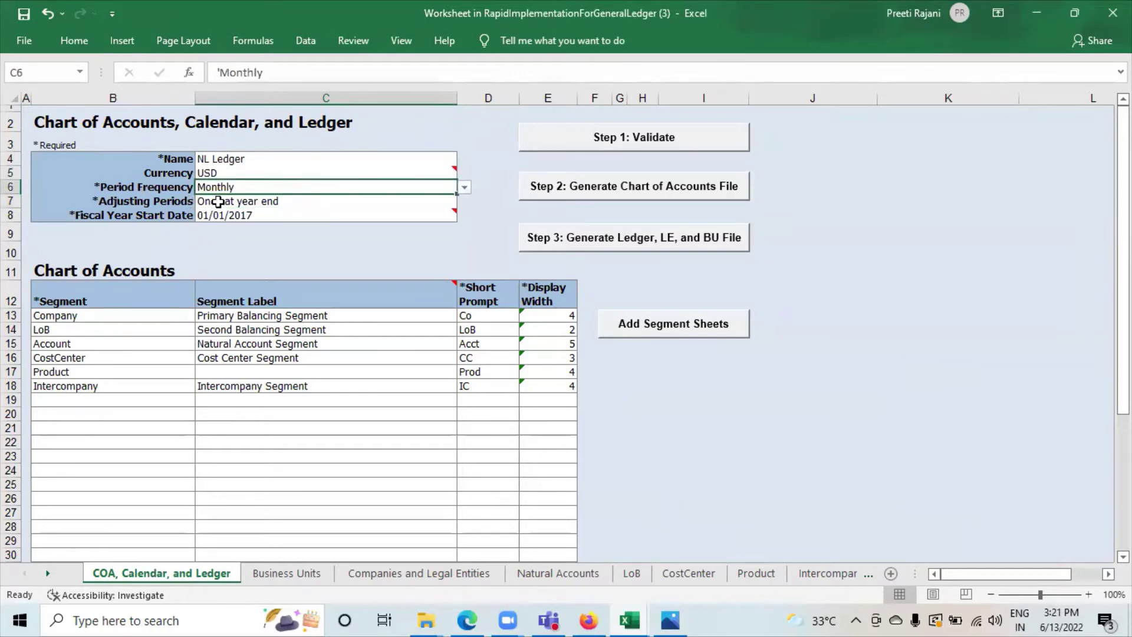
click(302, 212)
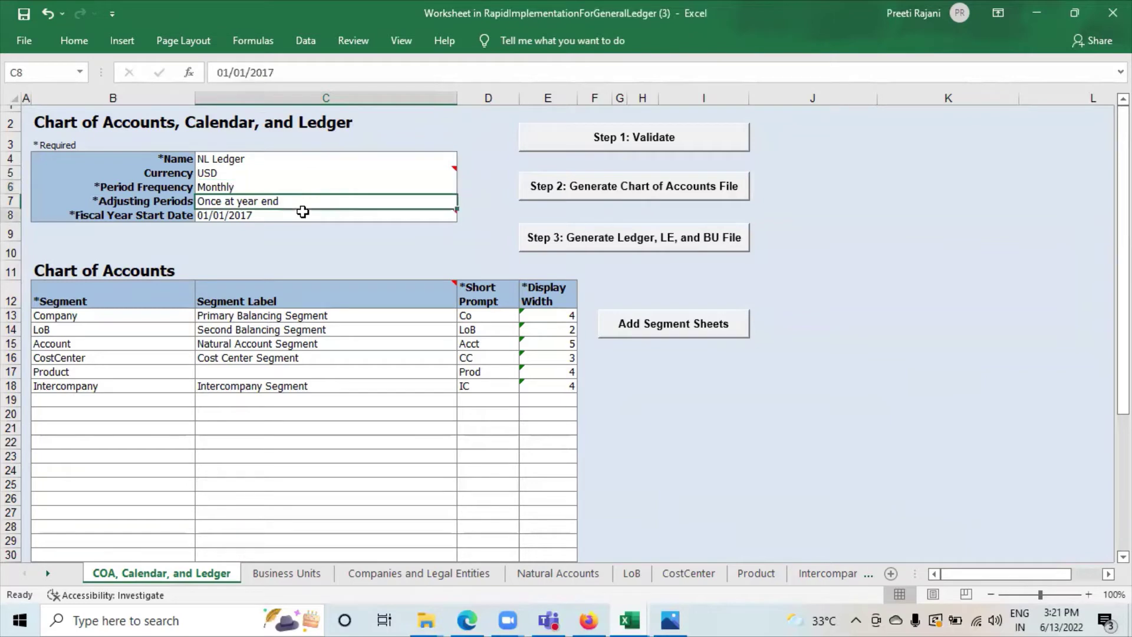
Set the fiscal year start date to 01/01/2021 and the Company segment's short prompt to Com.
double_click(304, 213)
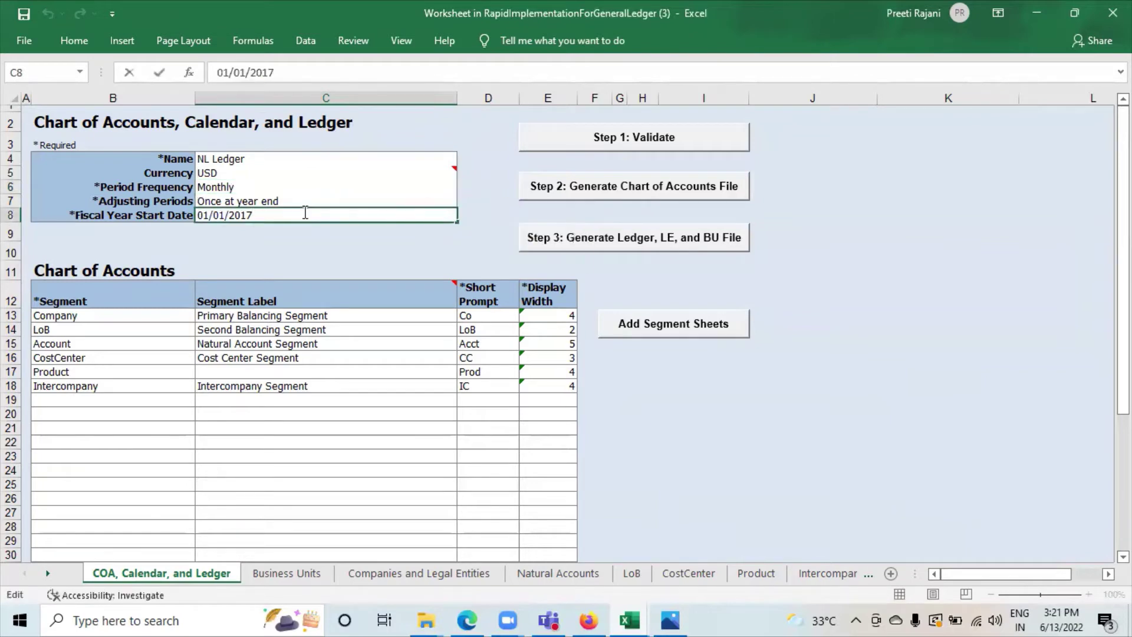
key(BackSpace)
key(BackSpace)
text(21)
click(484, 316)
text(Com)
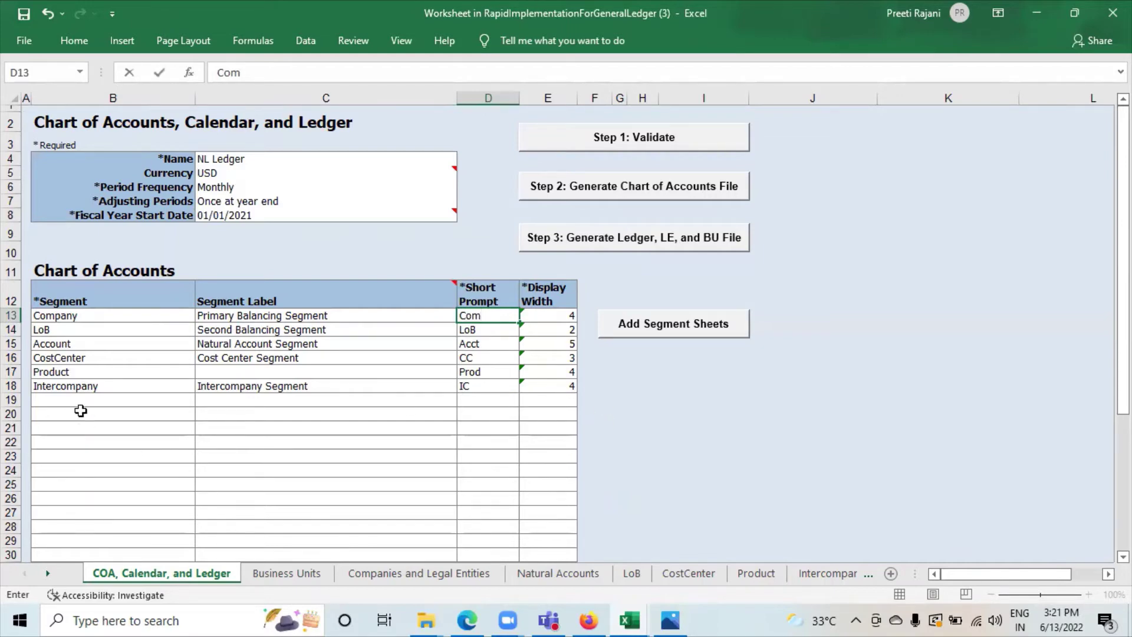
Add a Department segment below Intercompany in the chart of accounts, then generate and open its segment sheet.
click(68, 398)
text(D)
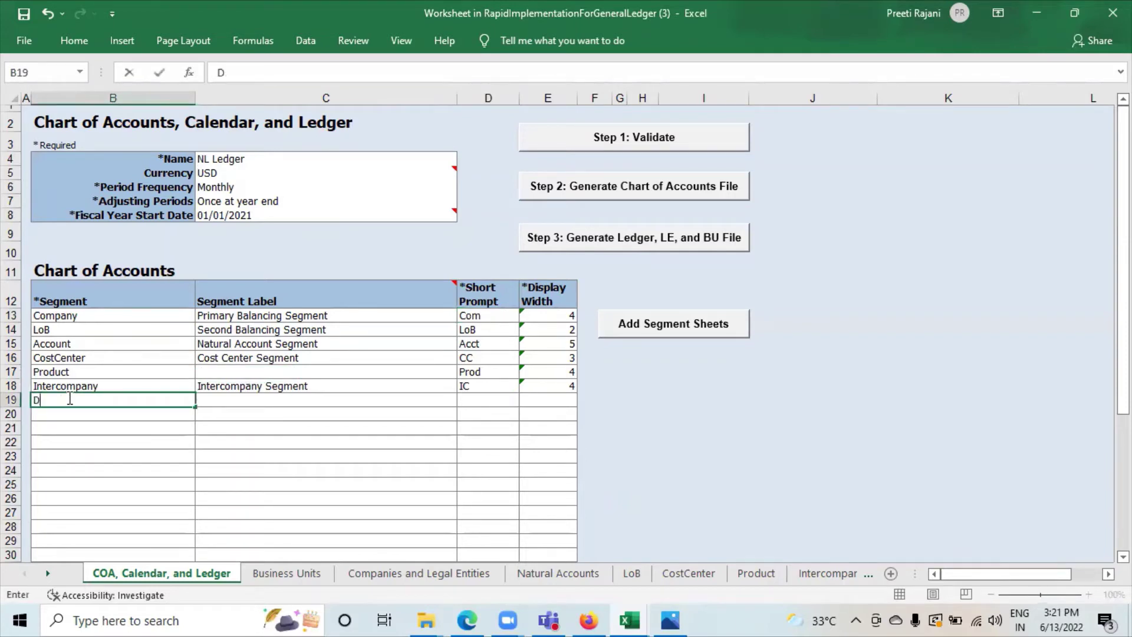
text(epartment)
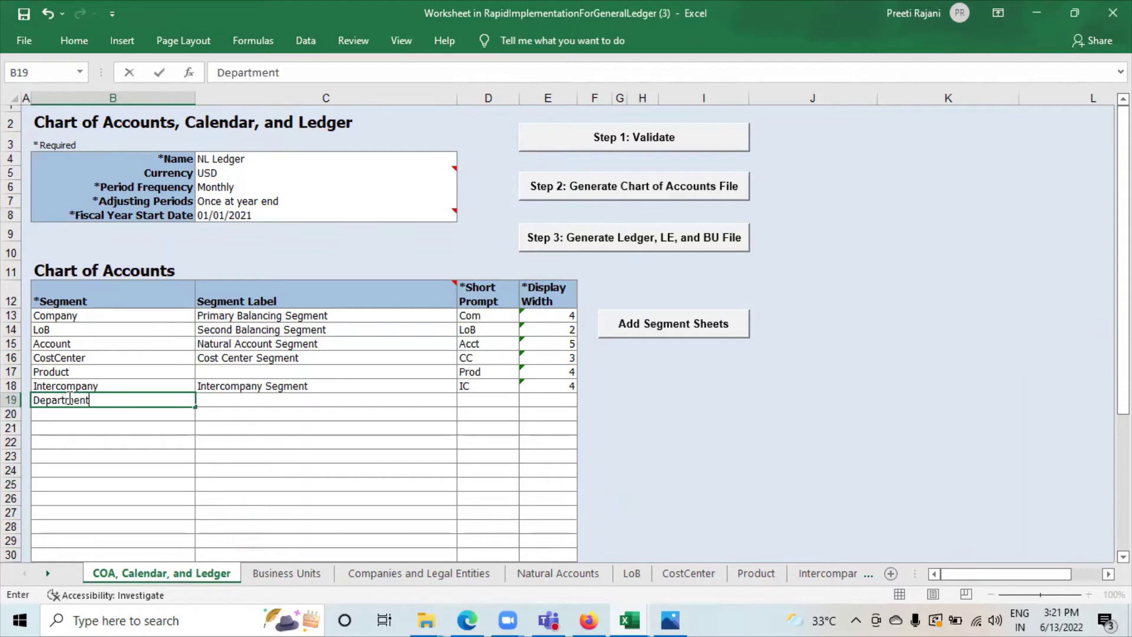
click(661, 332)
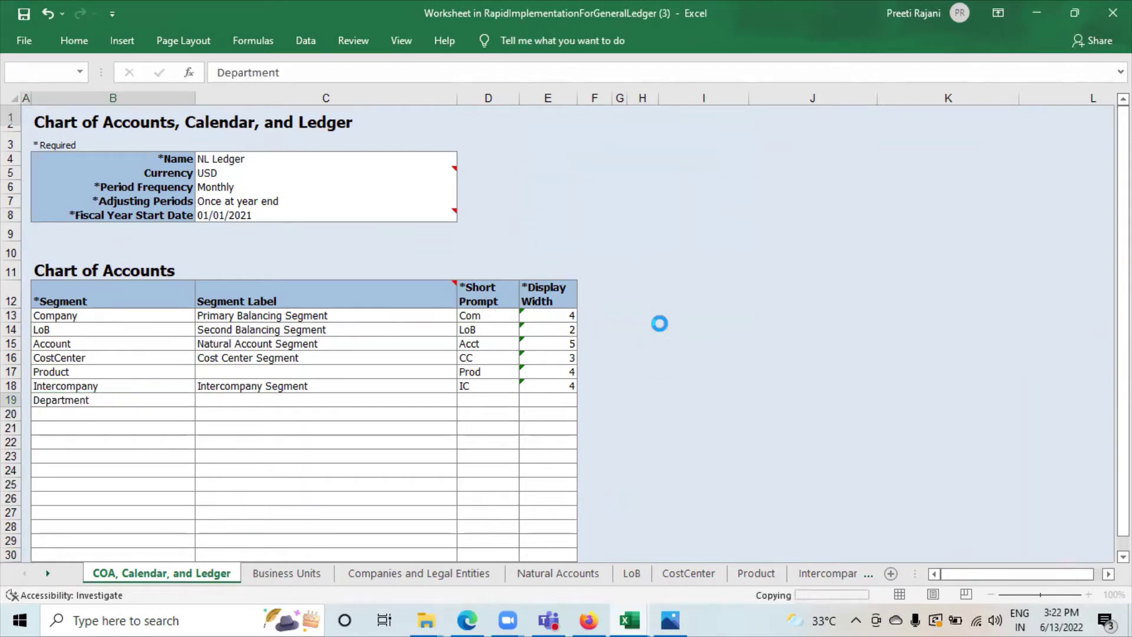
click(864, 578)
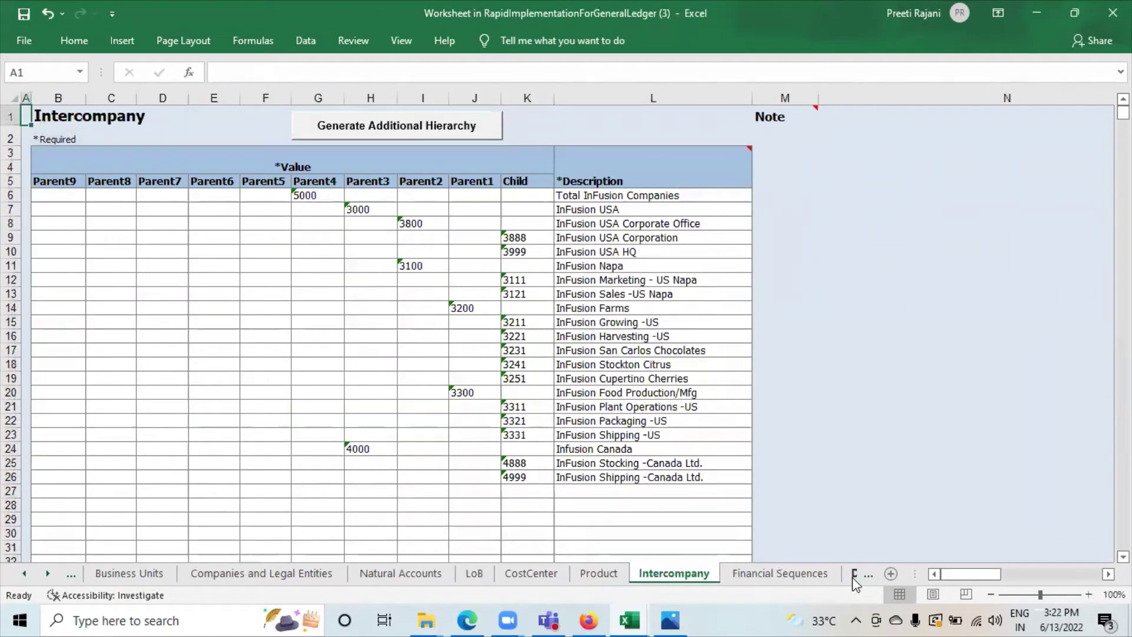
click(852, 576)
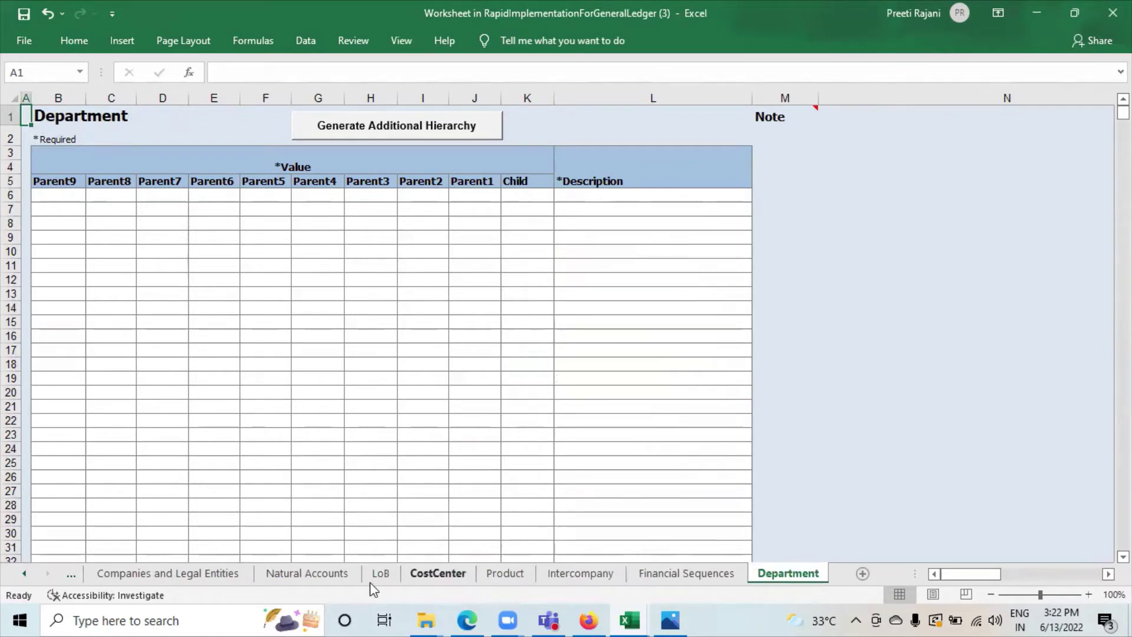
Delete the Department sheet and clear the Department segment from the chart of accounts.
right_click(762, 576)
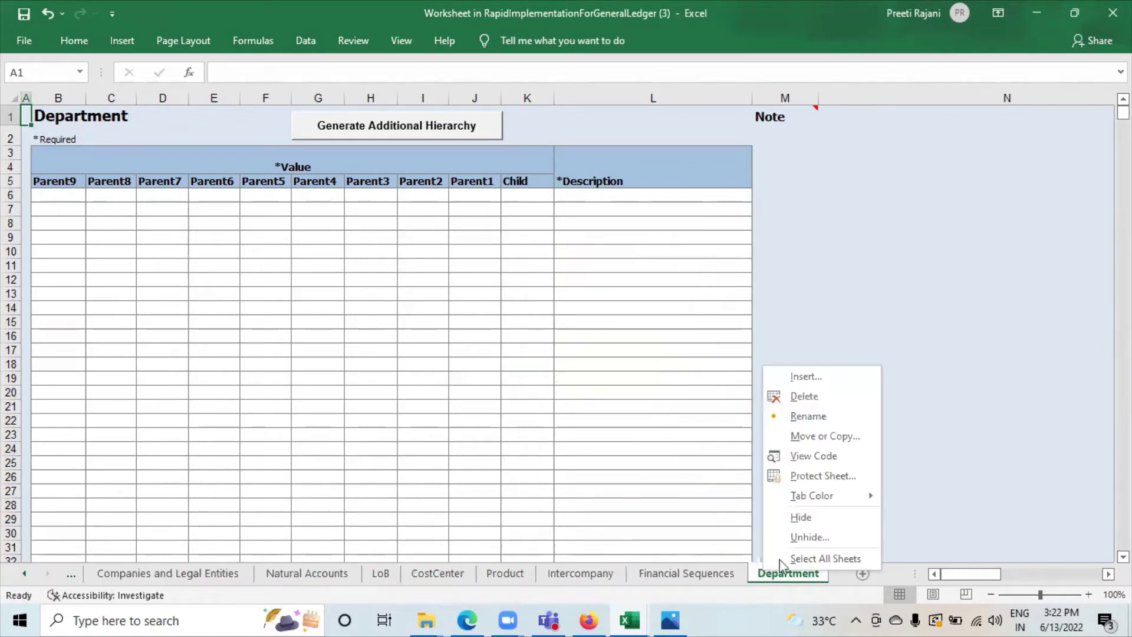
click(804, 396)
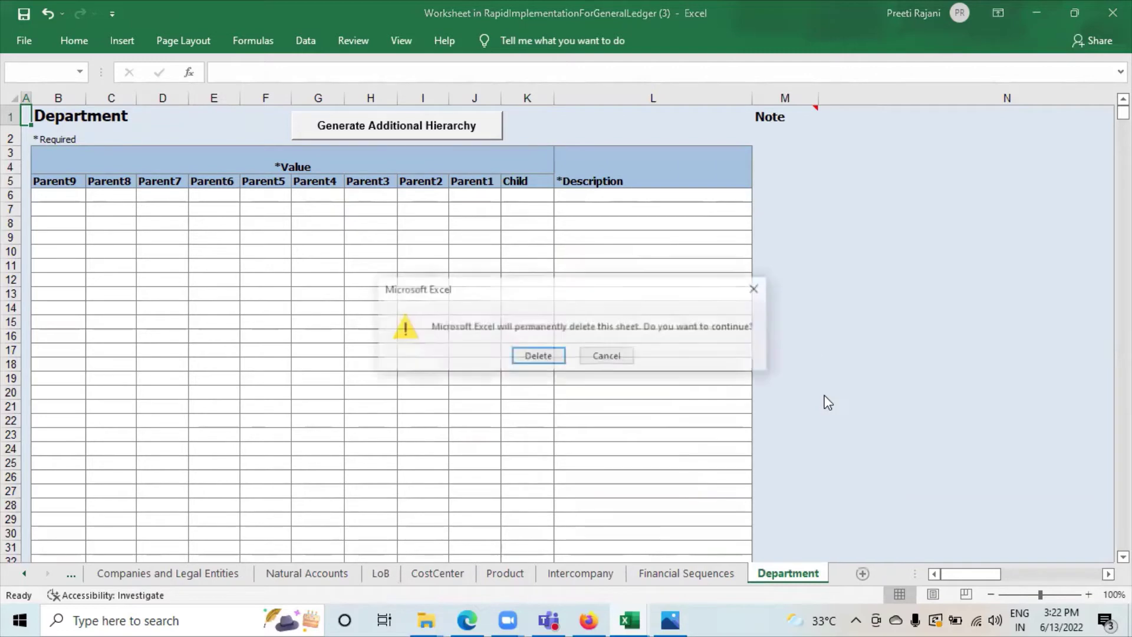
click(533, 352)
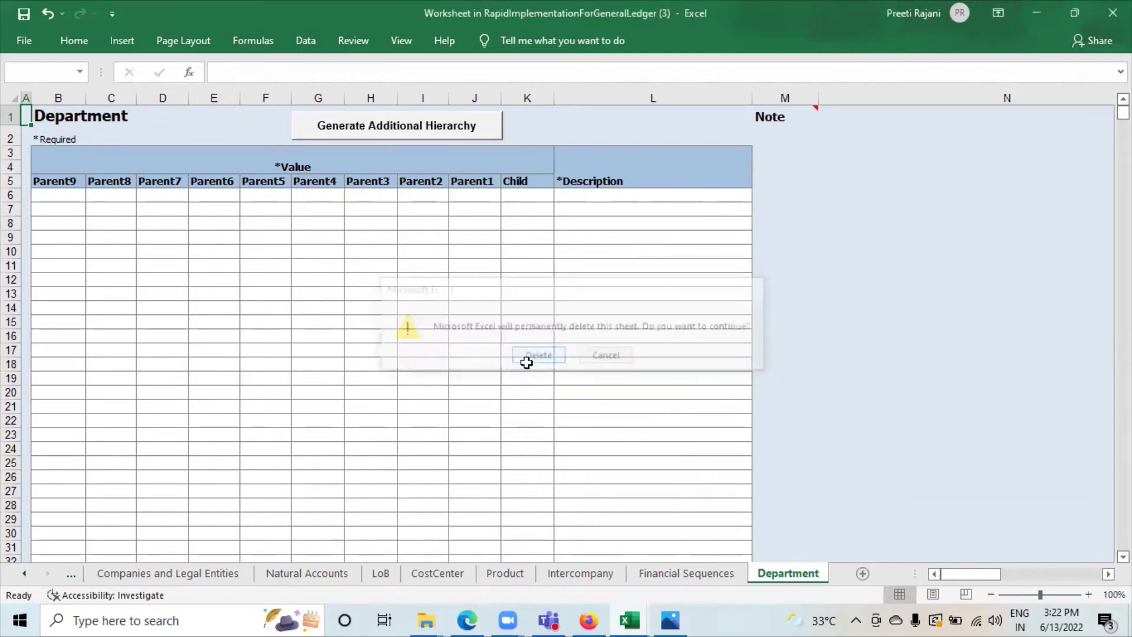
click(24, 573)
click(24, 573)
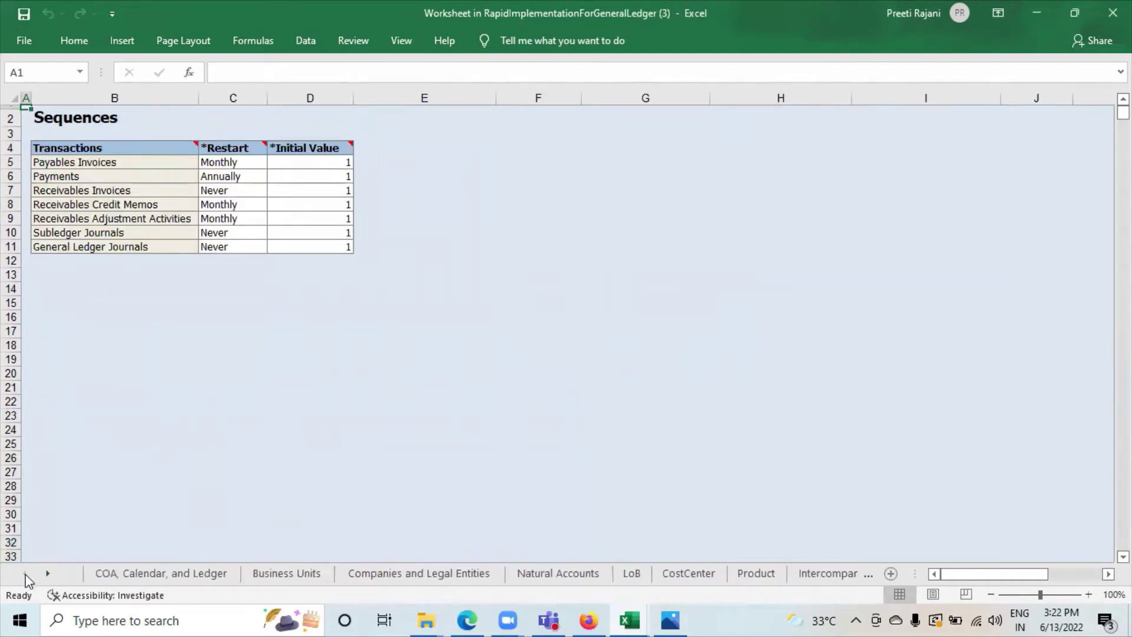
click(97, 575)
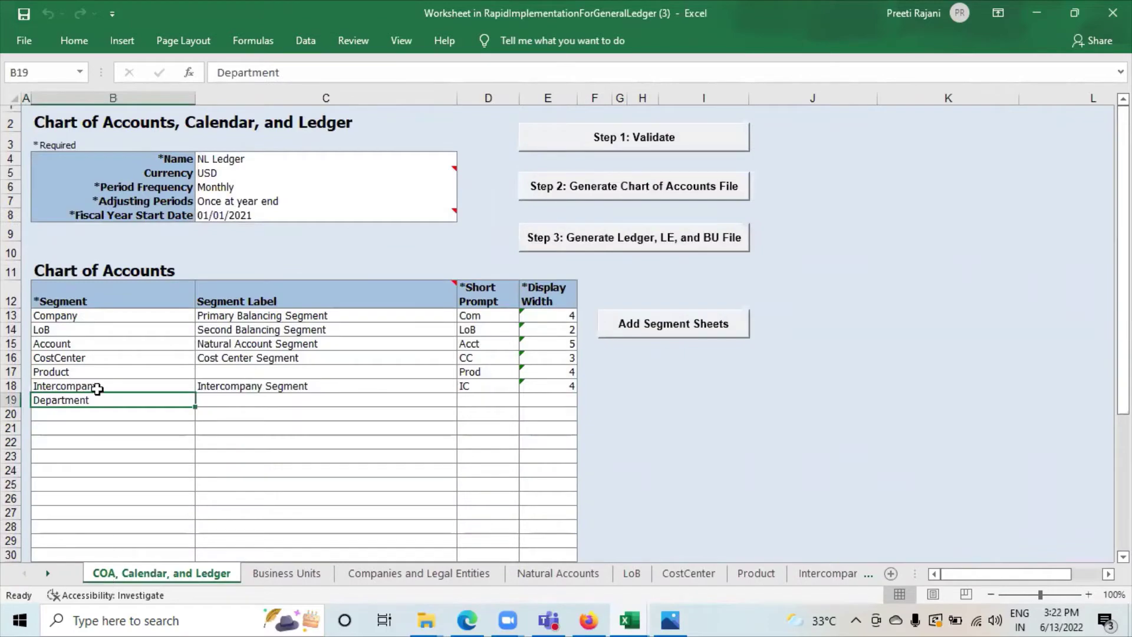
key(Delete)
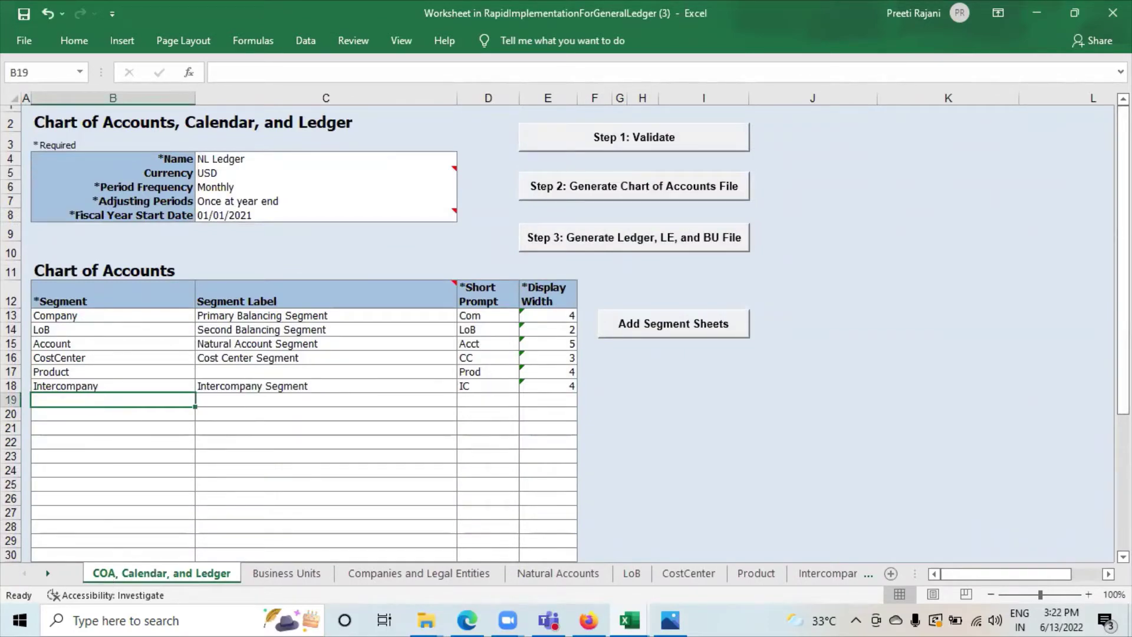
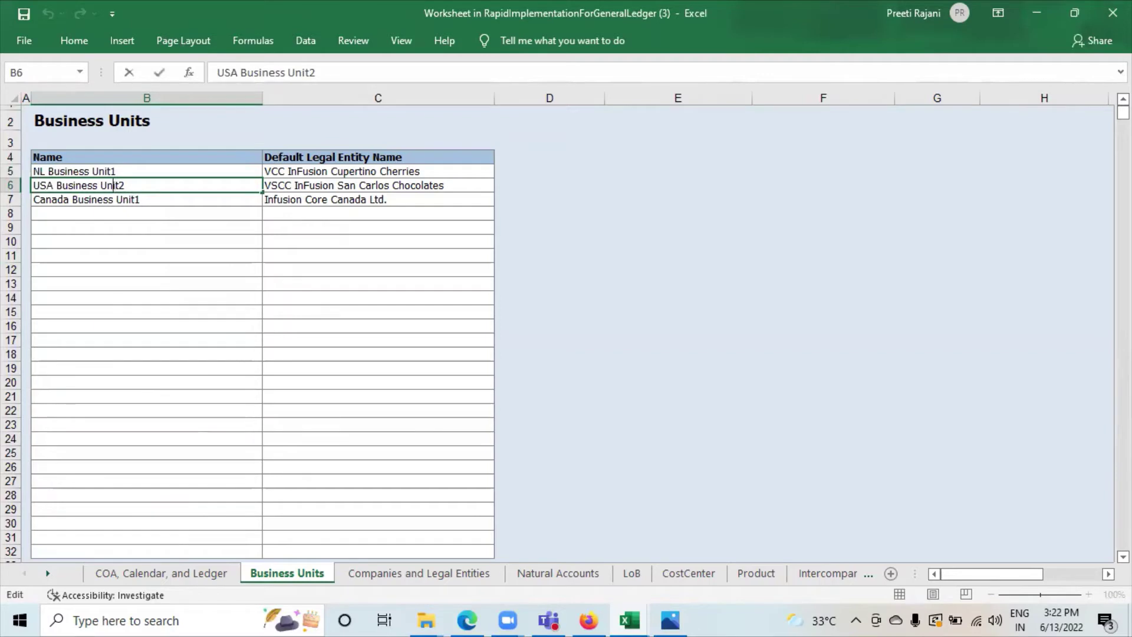
Rename the second business unit on the Business Units sheet to NL Business Unit2.
key(Left)
key(Left)
key(Left)
key(Left)
key(Left)
key(Left)
key(Left)
key(Left)
key(Left)
key(Left)
key(Left)
key(Left)
key(Left)
key(BackSpace)
key(BackSpace)
key(BackSpace)
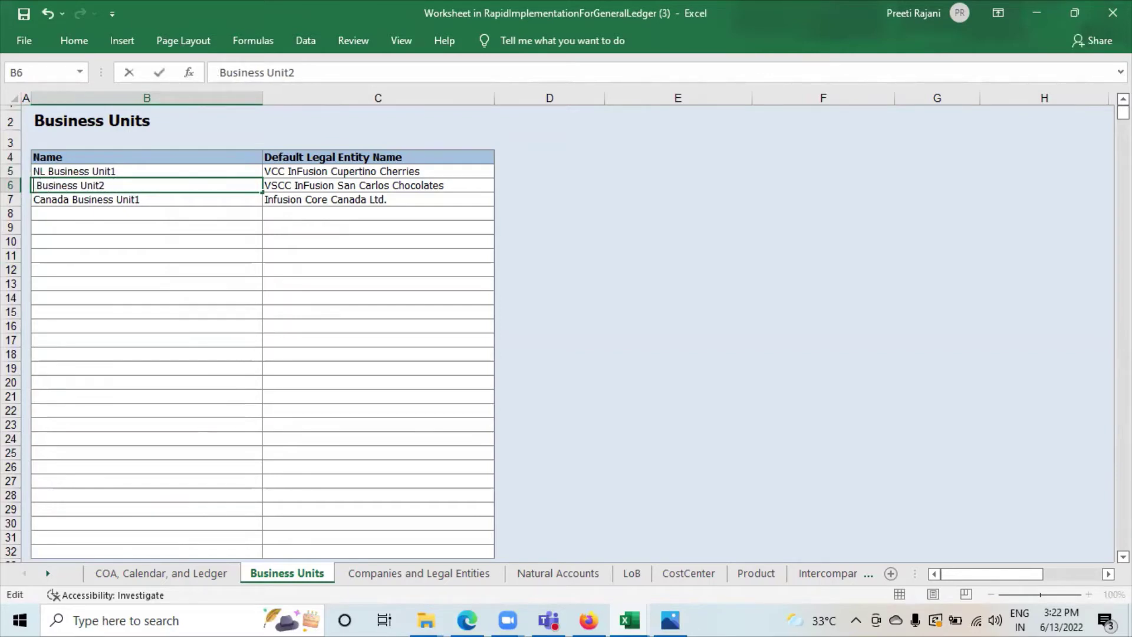
text(NL)
key(Return)
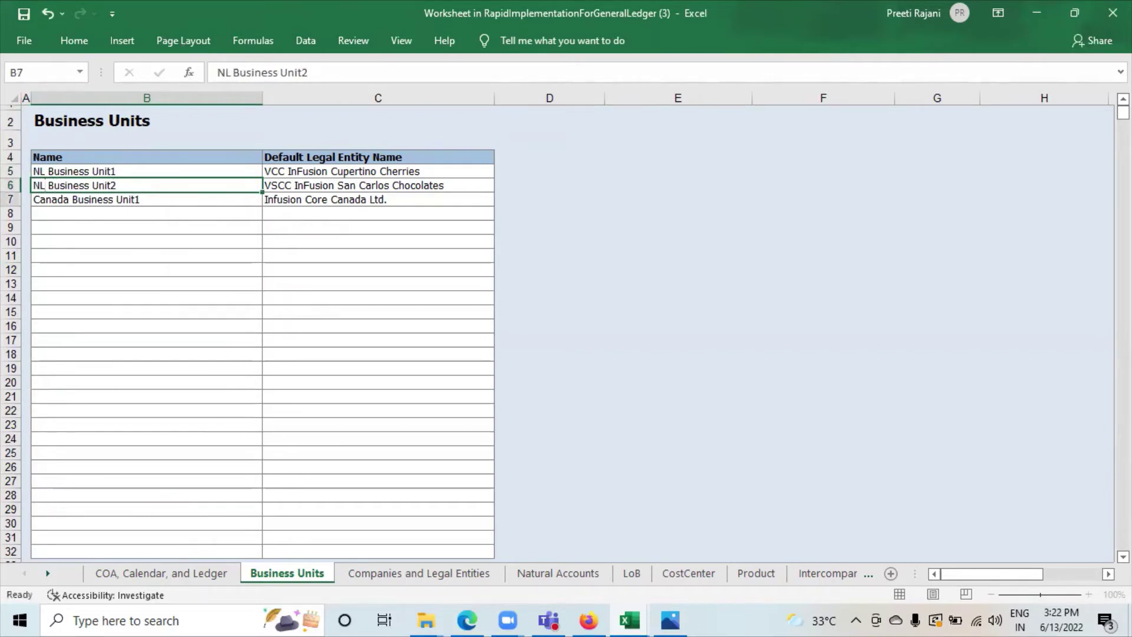
Rename the Canada business unit in the third row to NL Business Unit1.
key(F2)
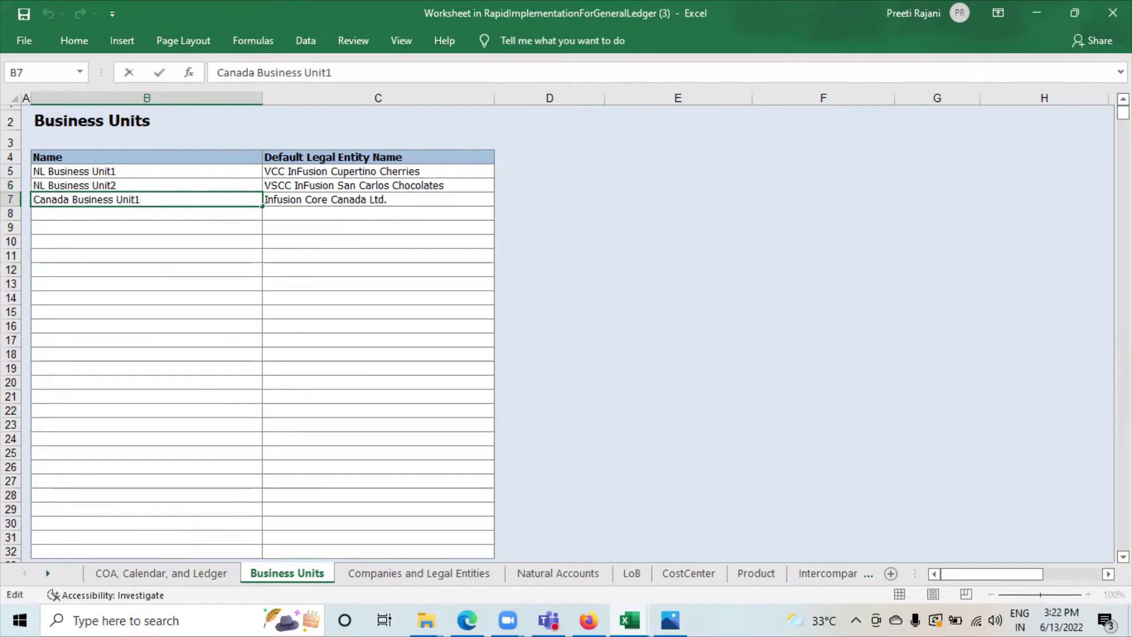
key(BackSpace)
key(BackSpace)
key(BackSpace)
key(BackSpace)
key(BackSpace)
key(BackSpace)
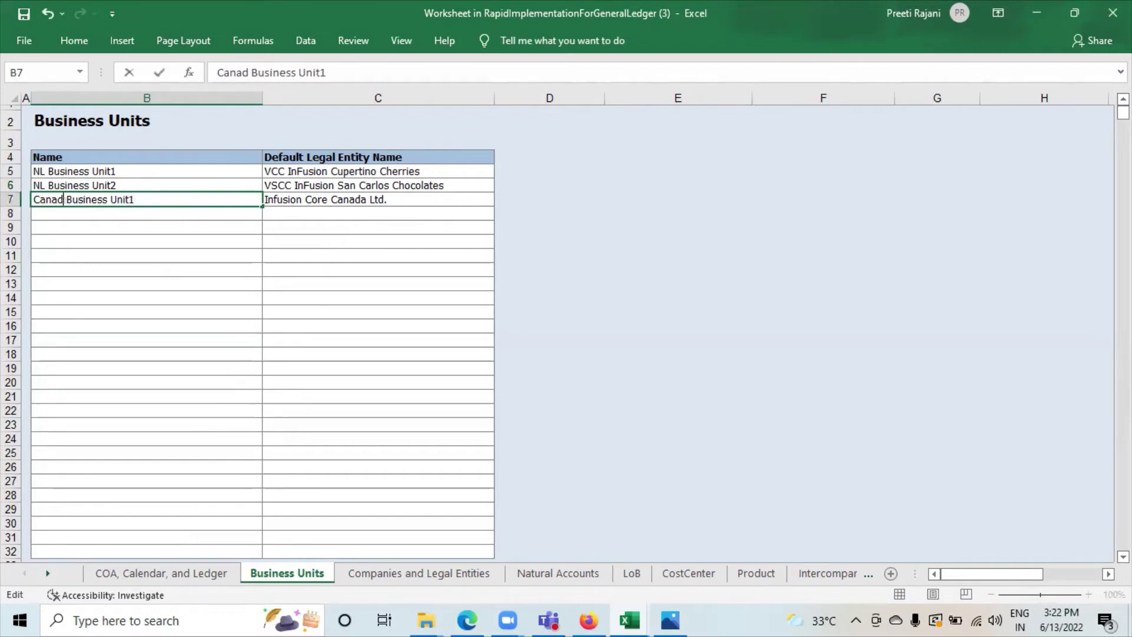
text(NL)
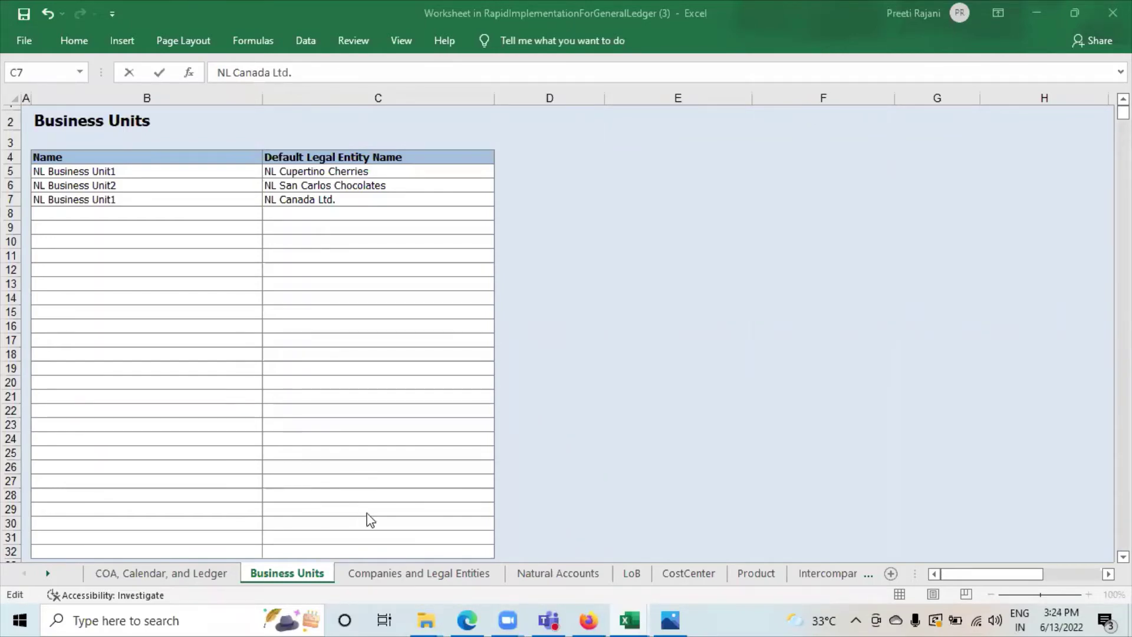
Review the hierarchy, legal entity names, identifiers, addresses and registration numbers on the Companies and Legal Entities sheet.
click(370, 575)
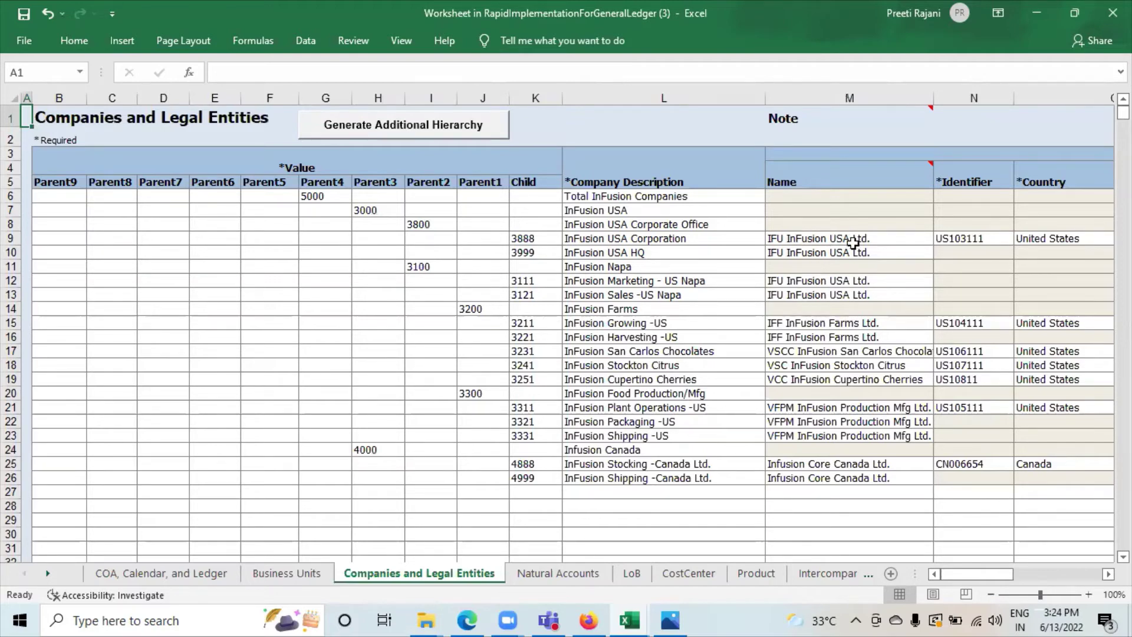
click(1108, 574)
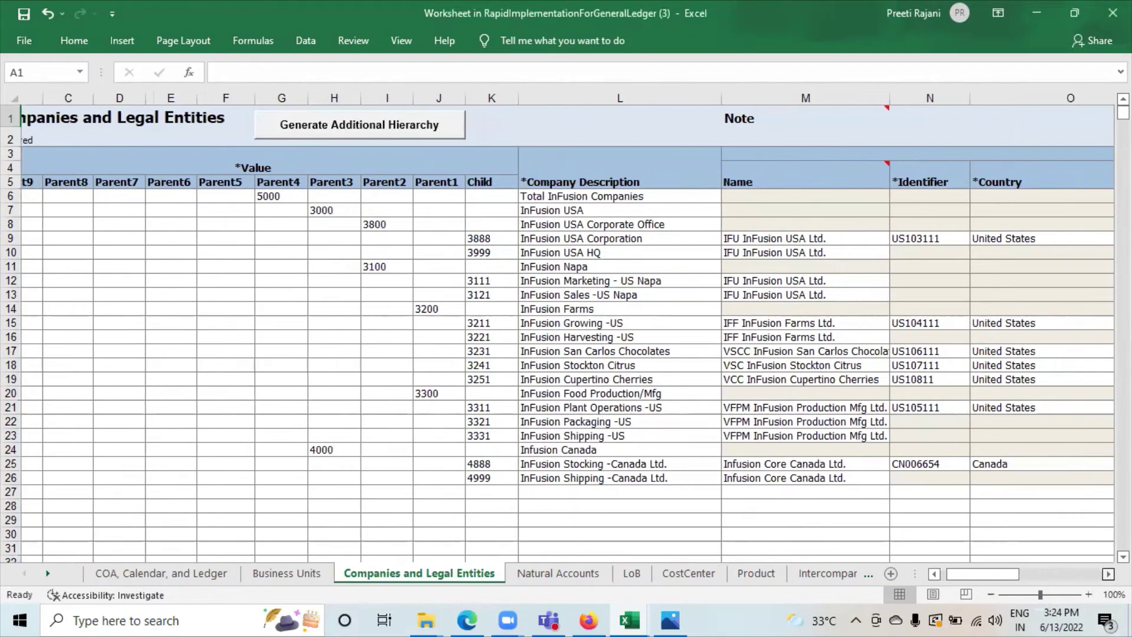
scroll(1018, 481, right, 4)
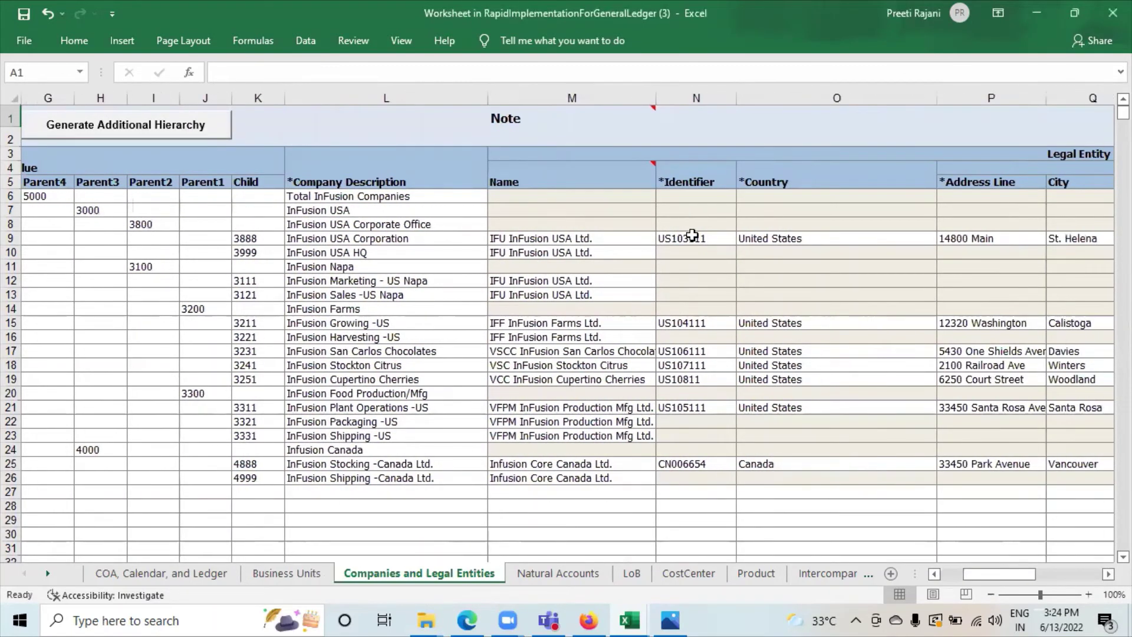
click(692, 236)
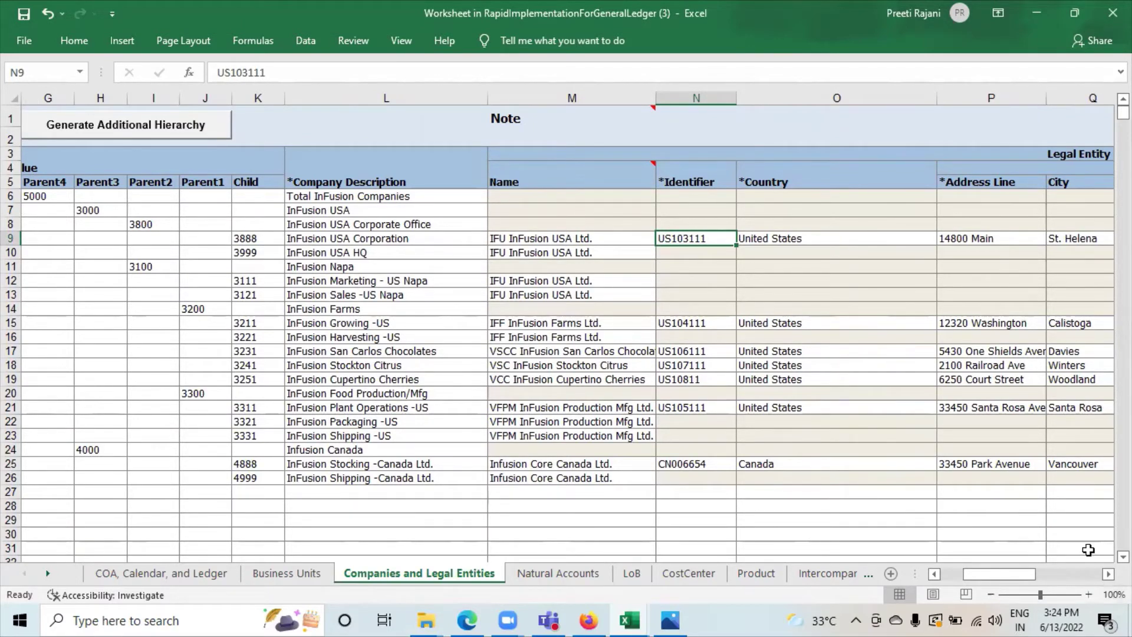
scroll(758, 455, right, 7)
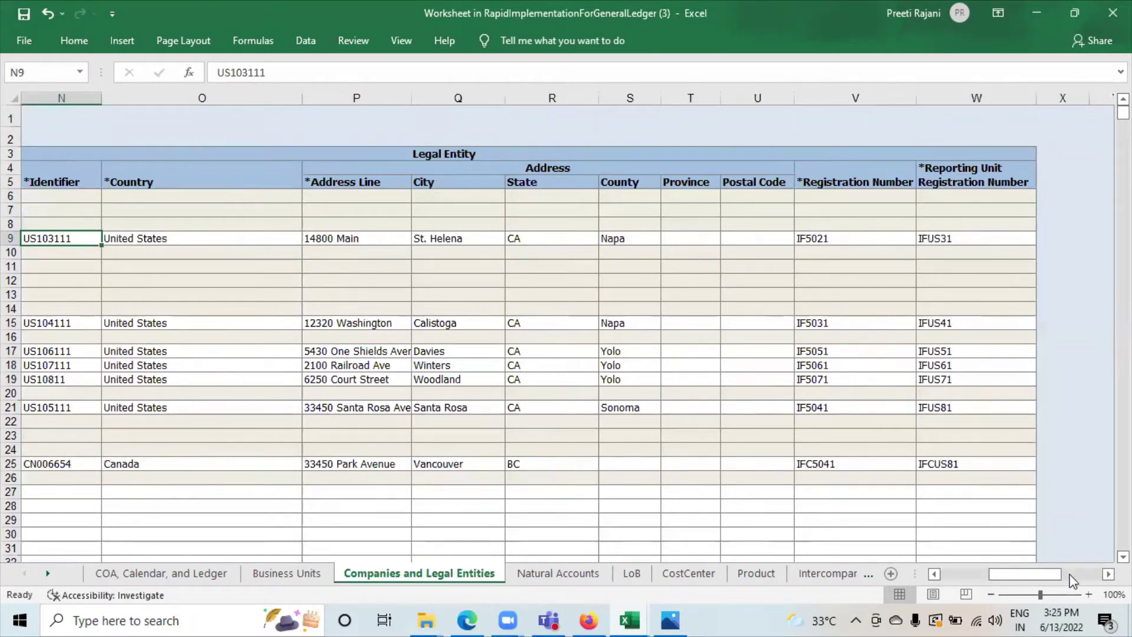
scroll(1098, 586, right, 2)
scroll(566, 330, right, 1)
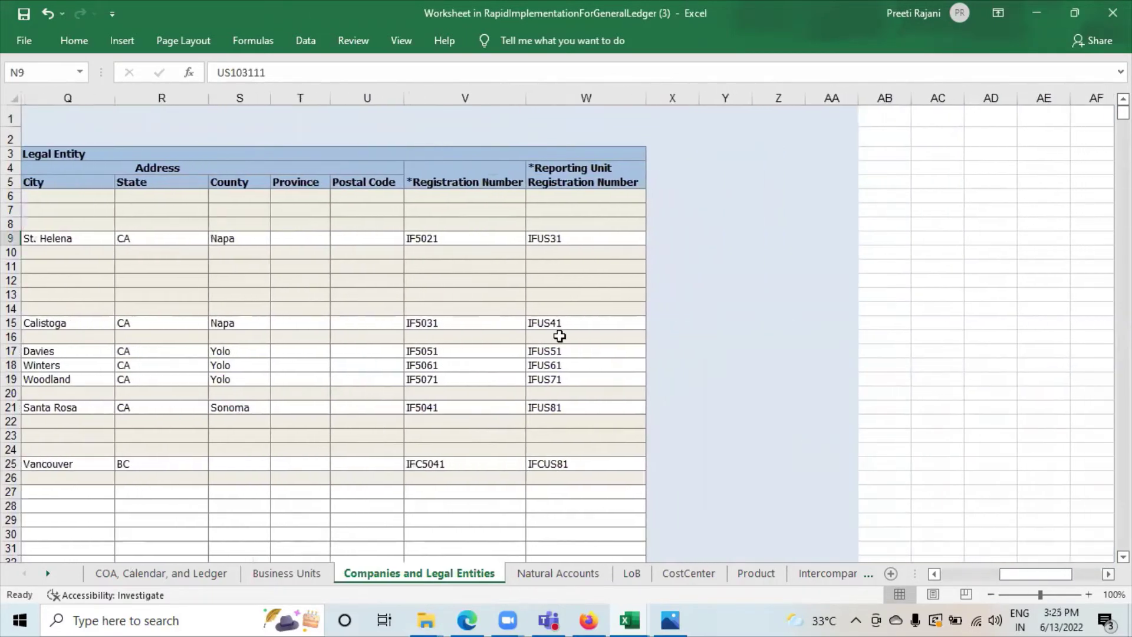
click(436, 237)
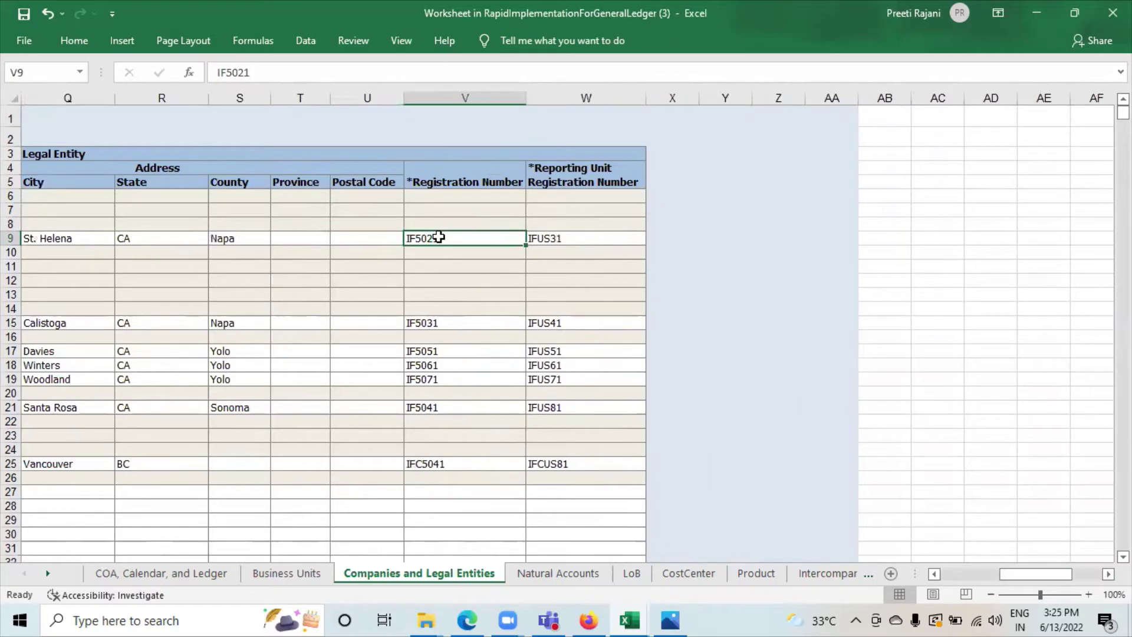
click(596, 238)
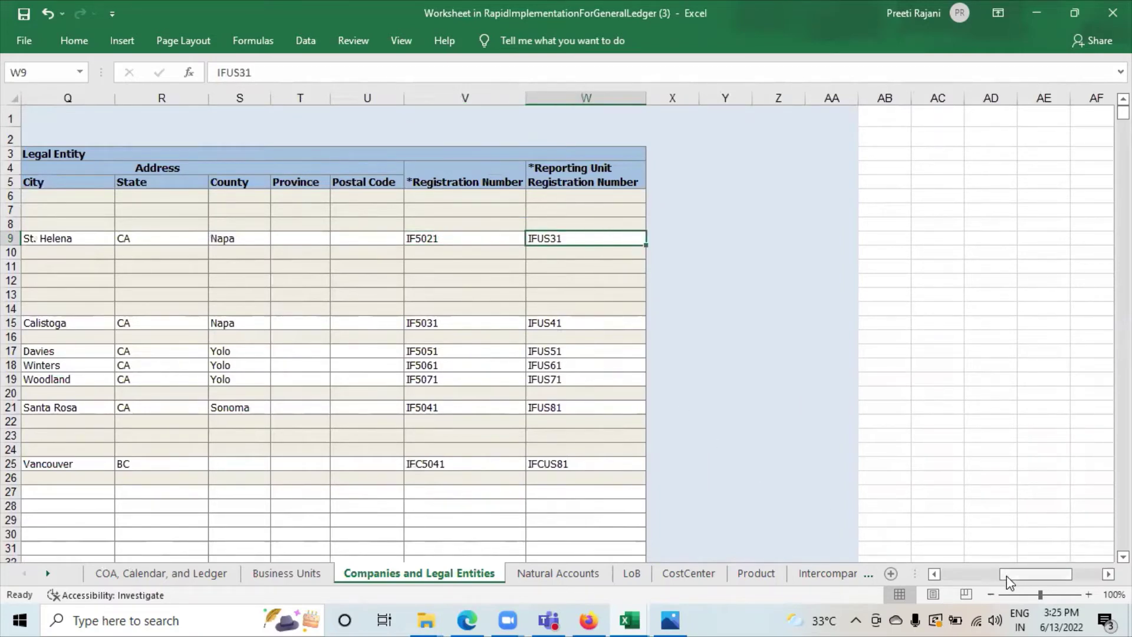
drag(1009, 581, 858, 547)
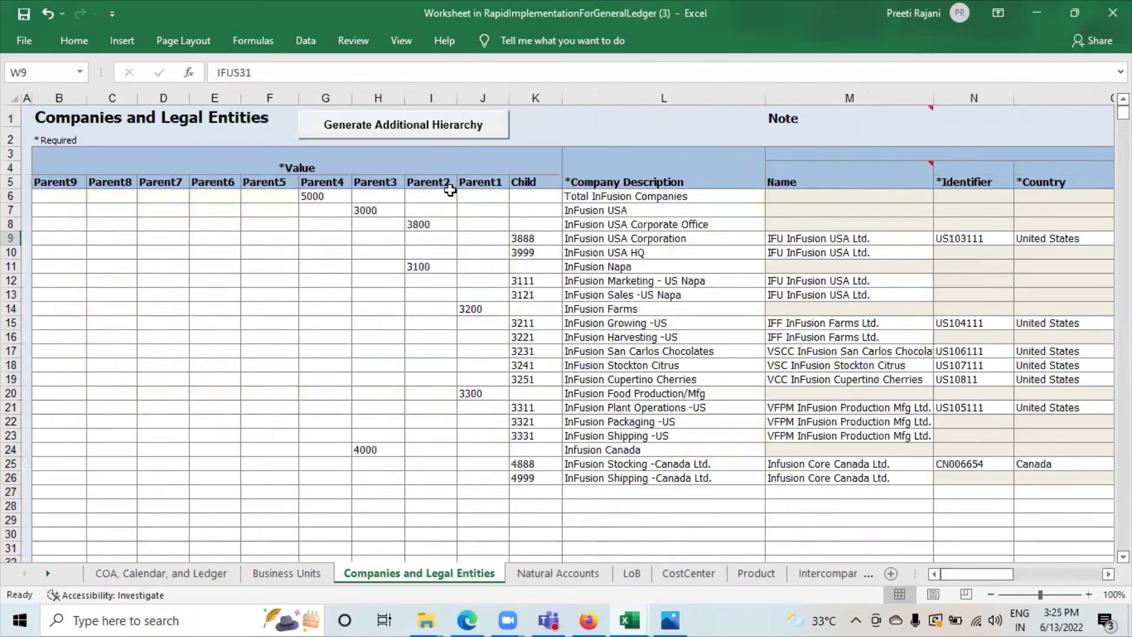
Change the company description for value 3000 to NL USA.
click(579, 215)
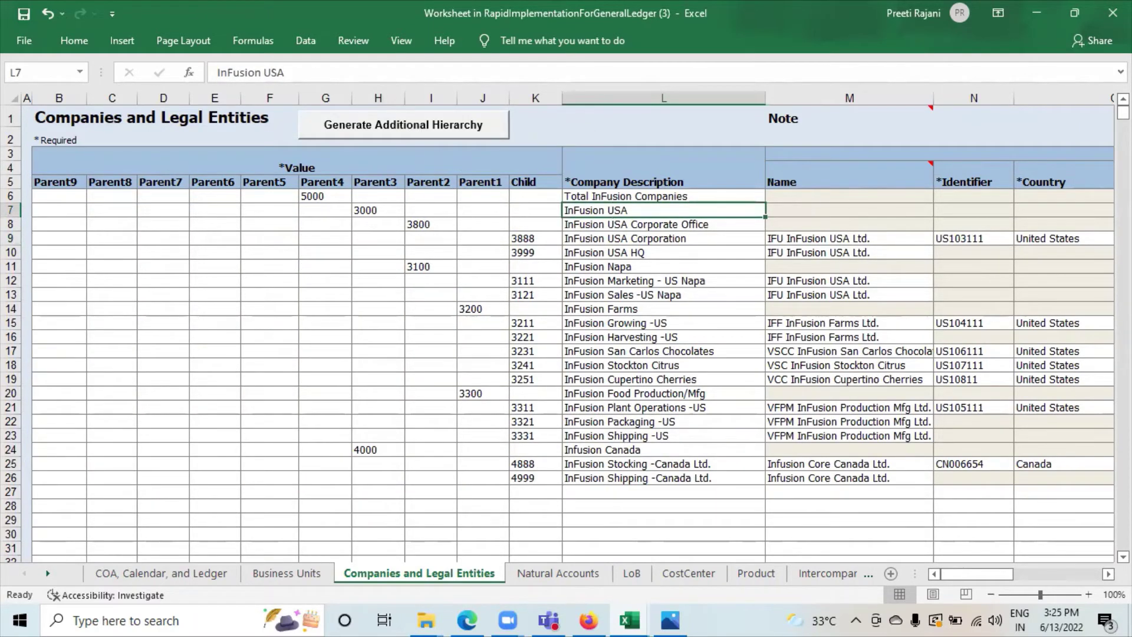
key(F2)
key(Left)
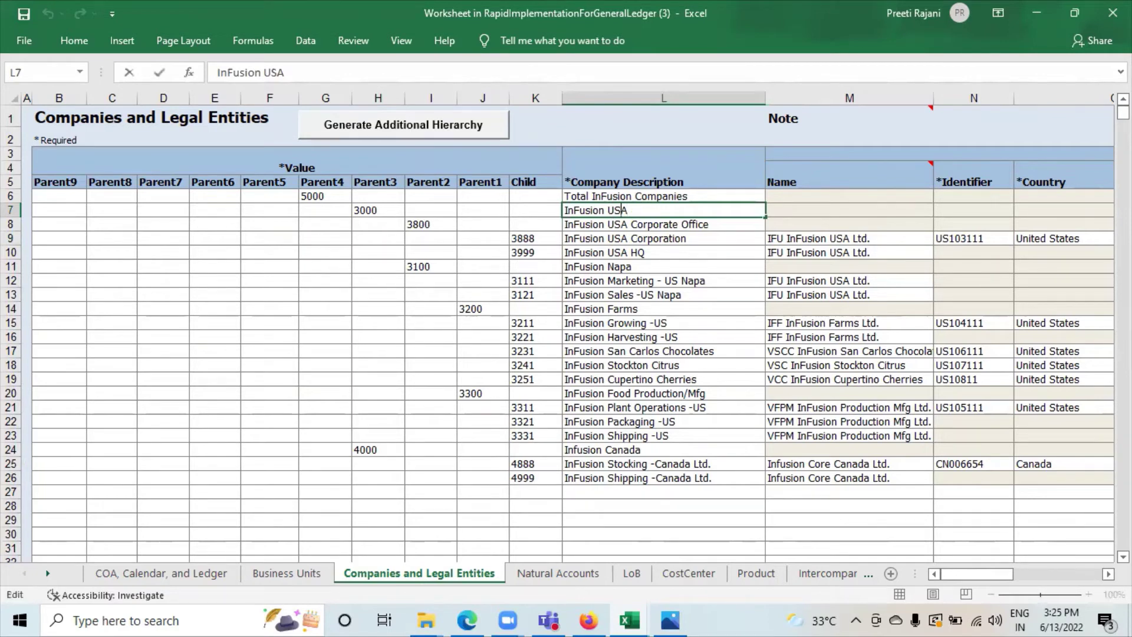
key(BackSpace)
key(BackSpace)
key(BackSpace)
key(BackSpace)
key(BackSpace)
key(BackSpace)
key(BackSpace)
key(BackSpace)
text(nL)
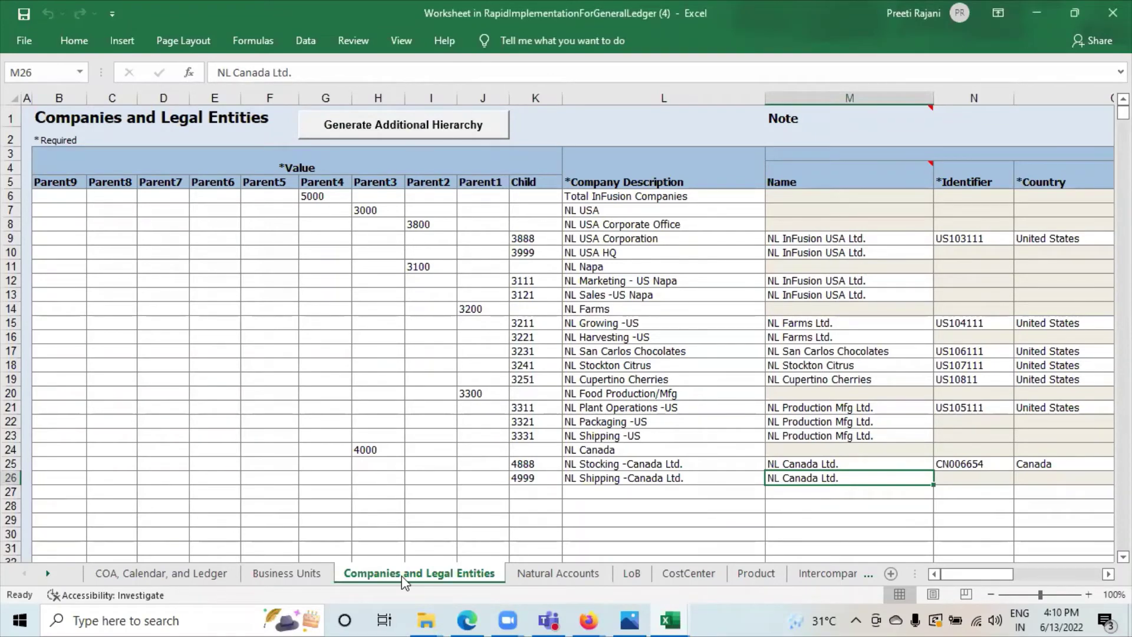
Review the Natural Accounts sheet's account hierarchy, descriptions, account types, financial categories and additional information.
click(543, 580)
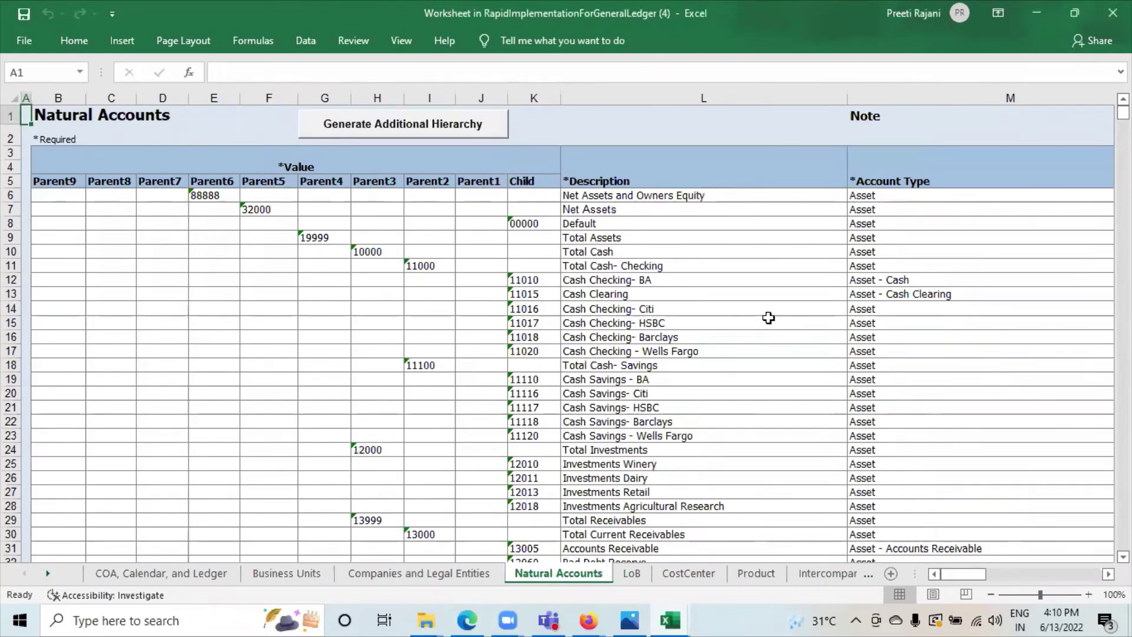
scroll(768, 318, down, 10)
scroll(768, 317, down, 4)
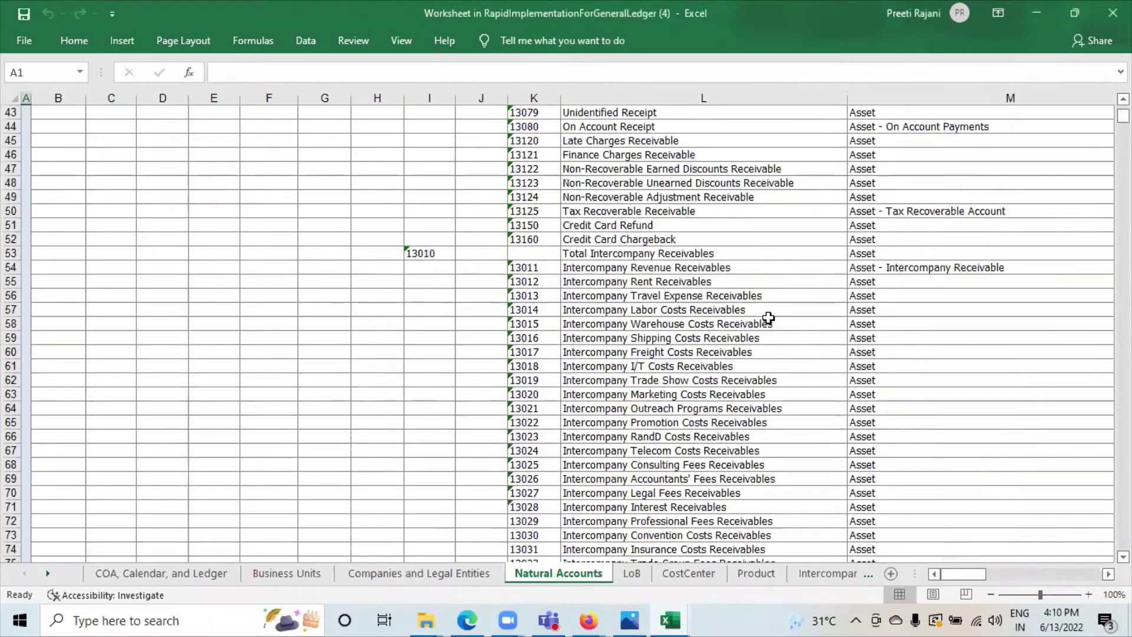
scroll(768, 317, up, 14)
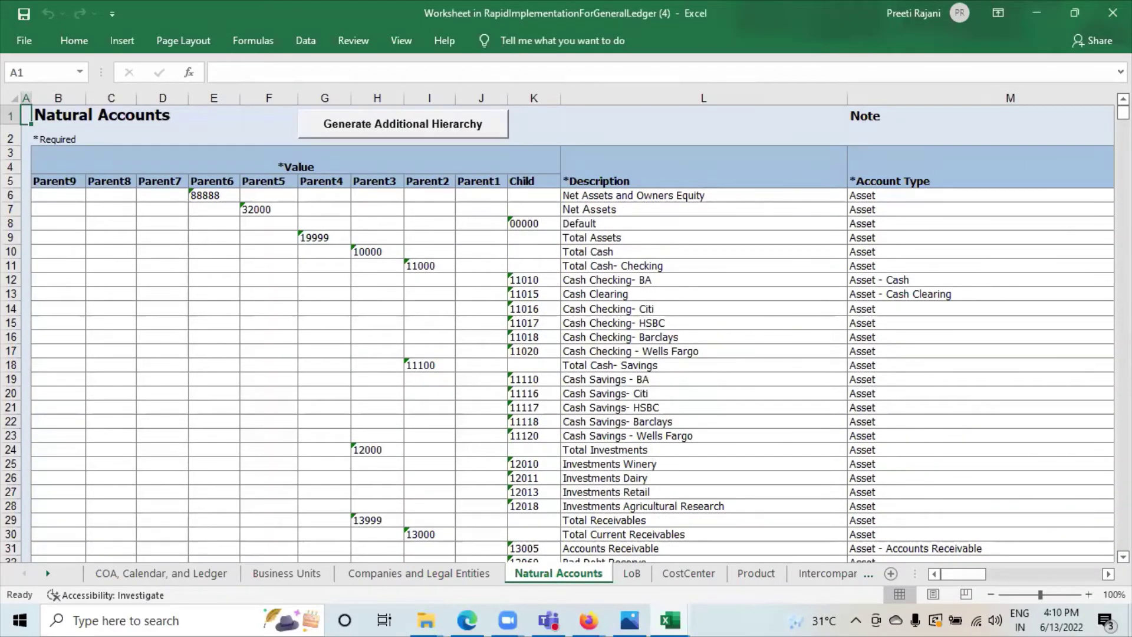
scroll(643, 400, right, 6)
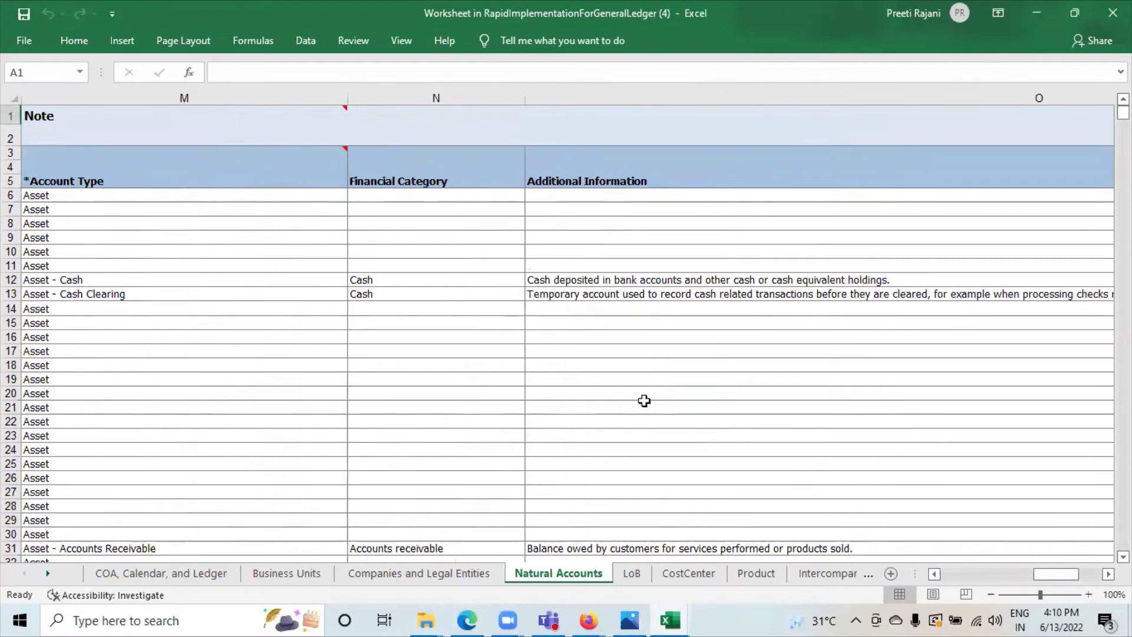
Examine the account type choices available for the Net Assets and Owners Equity account on the Natural Accounts sheet.
click(934, 574)
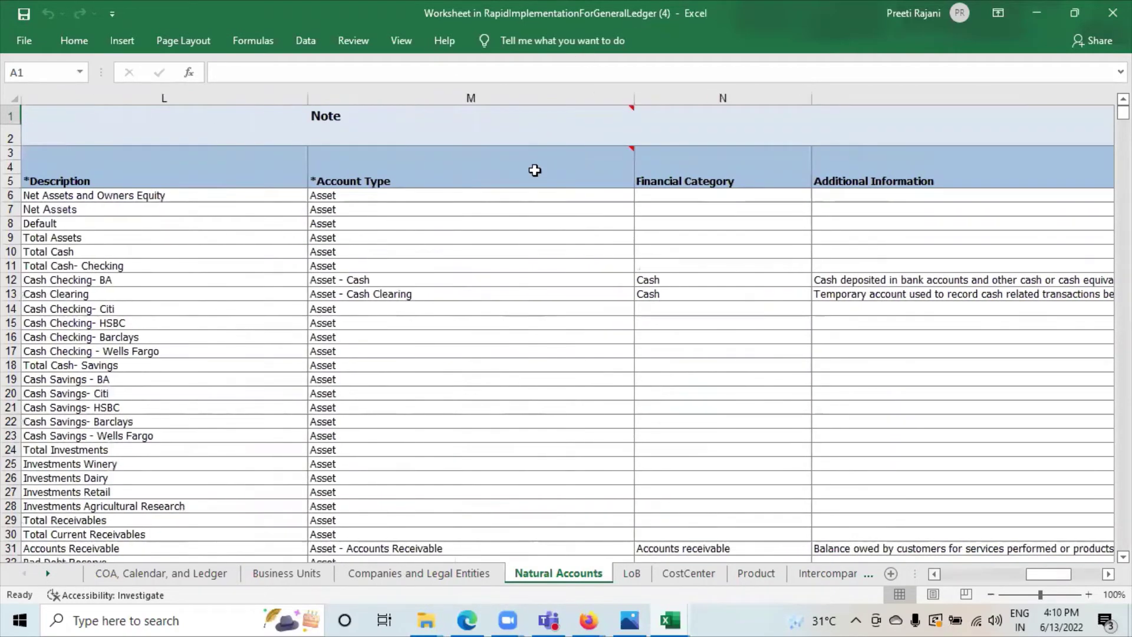
click(560, 196)
click(640, 195)
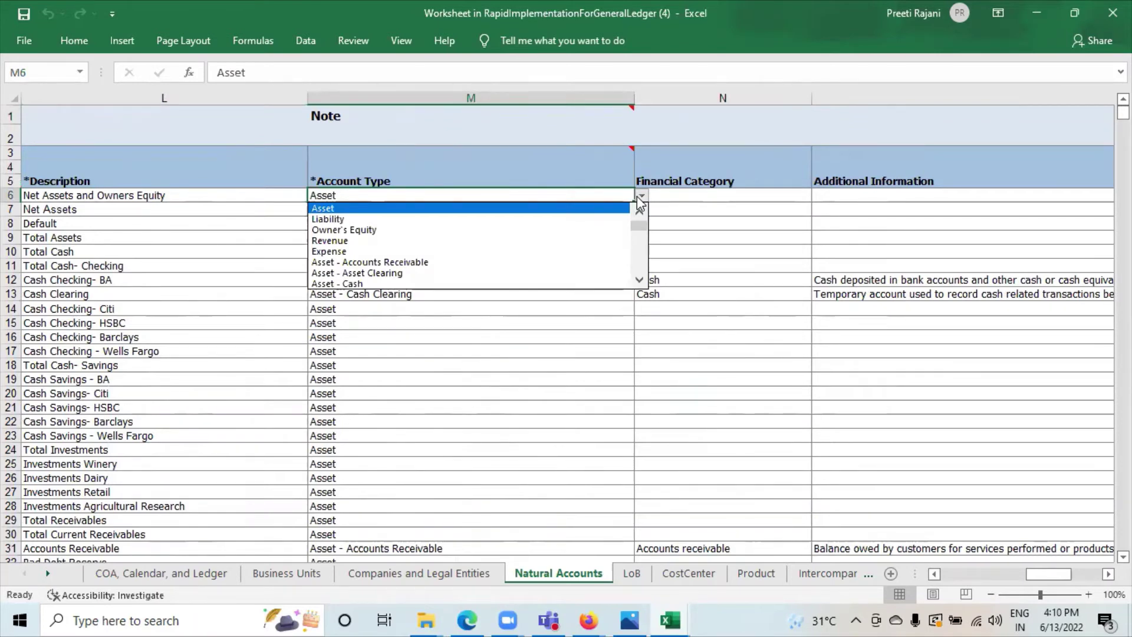
click(638, 196)
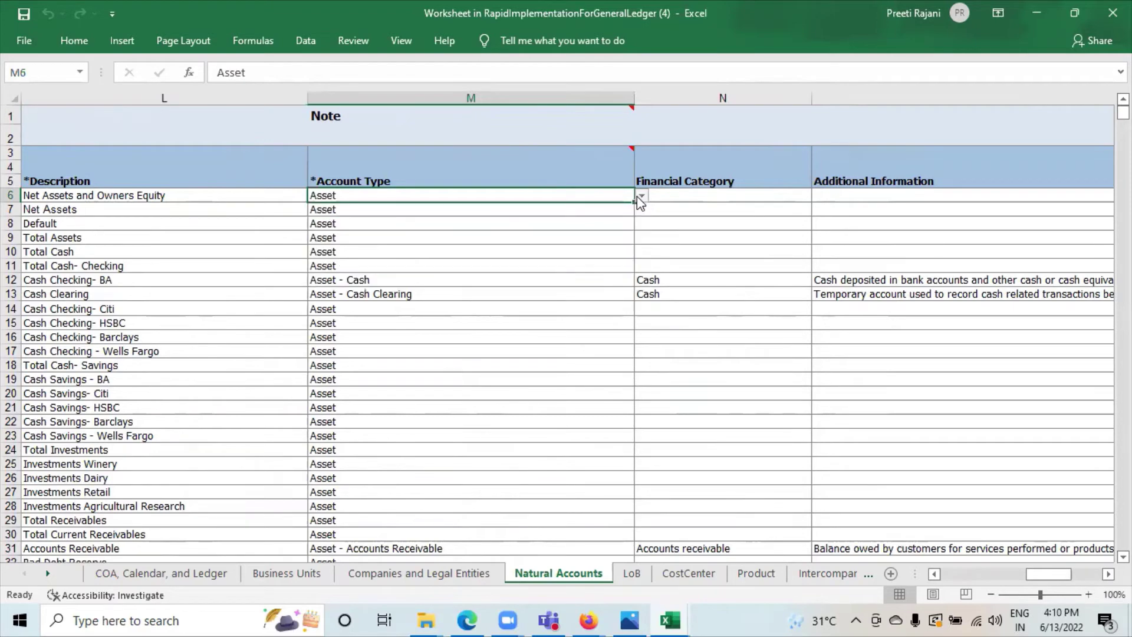
Change the description of parent value 99 on the LoB sheet to Total New Life LoB.
click(627, 575)
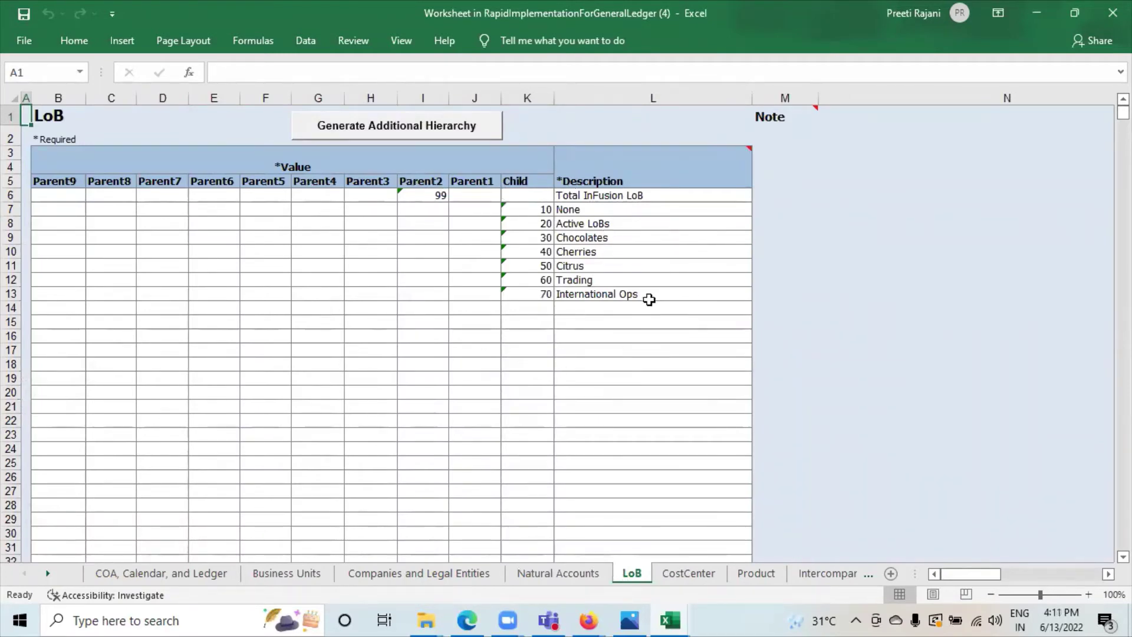
click(606, 193)
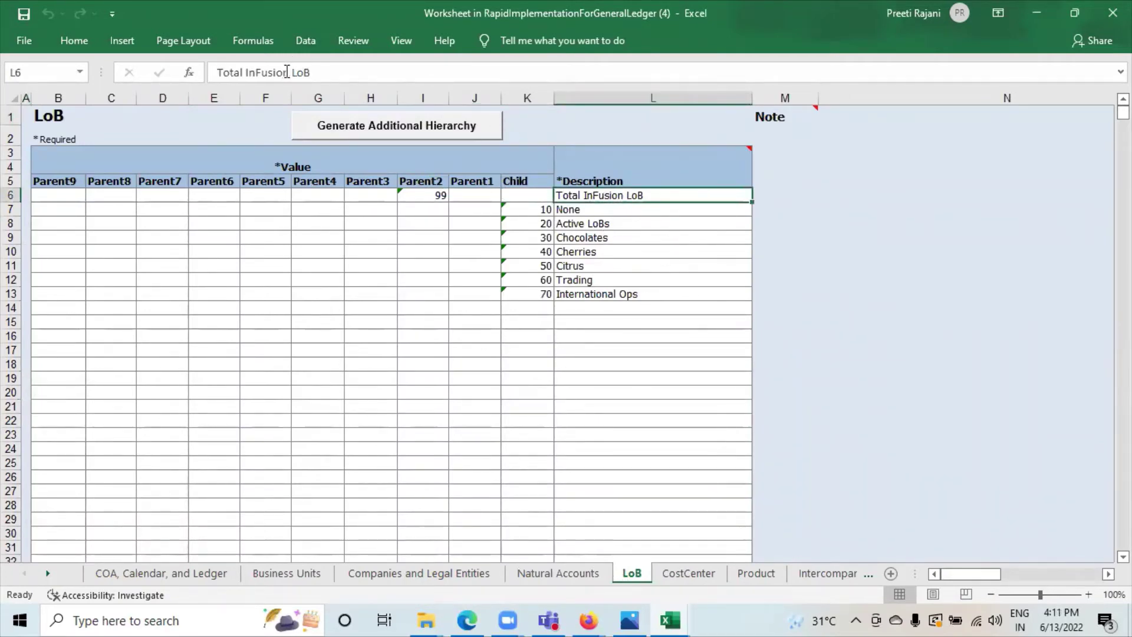
drag(283, 72, 245, 73)
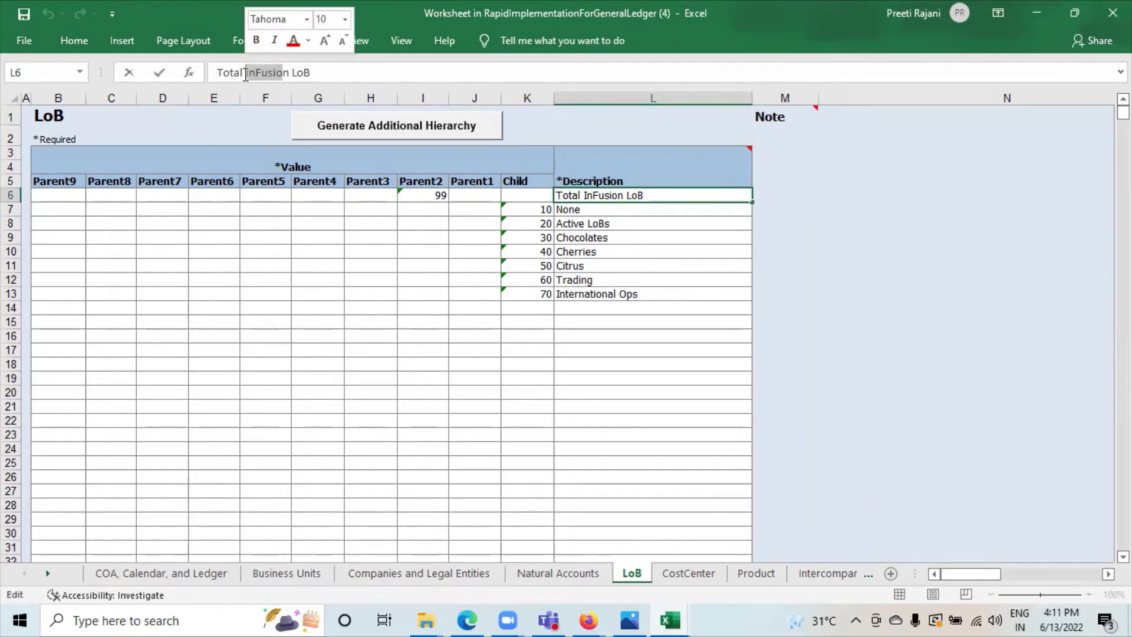
text(New)
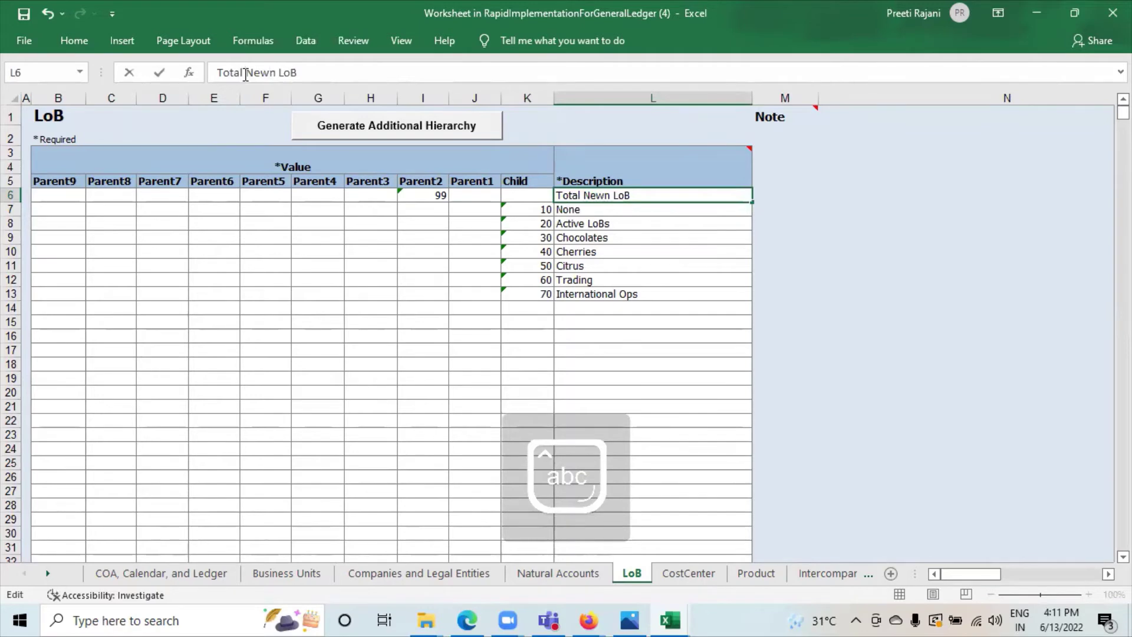
key(Delete)
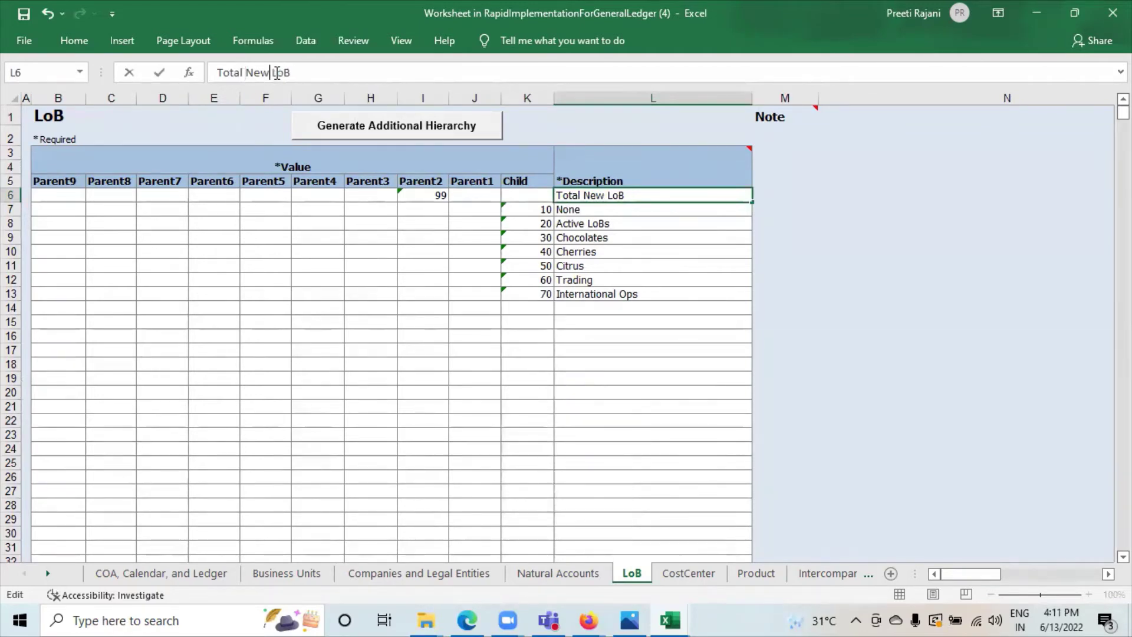
text(Life)
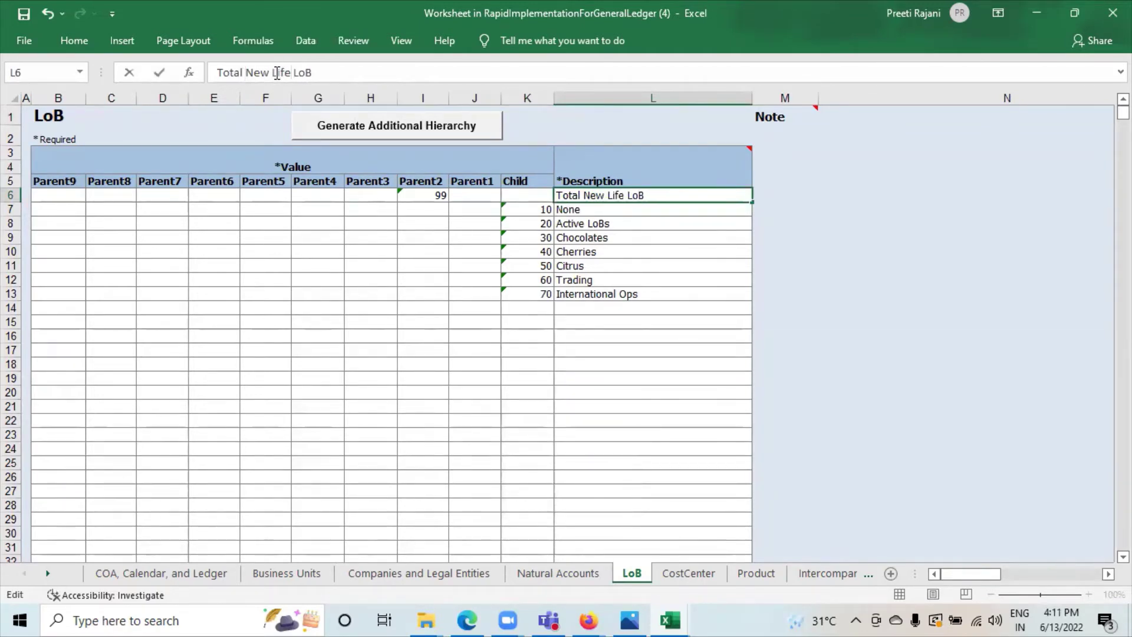
Change the description of parent value 999 on the CostCenter sheet to Total New Life Cost Centers.
click(685, 574)
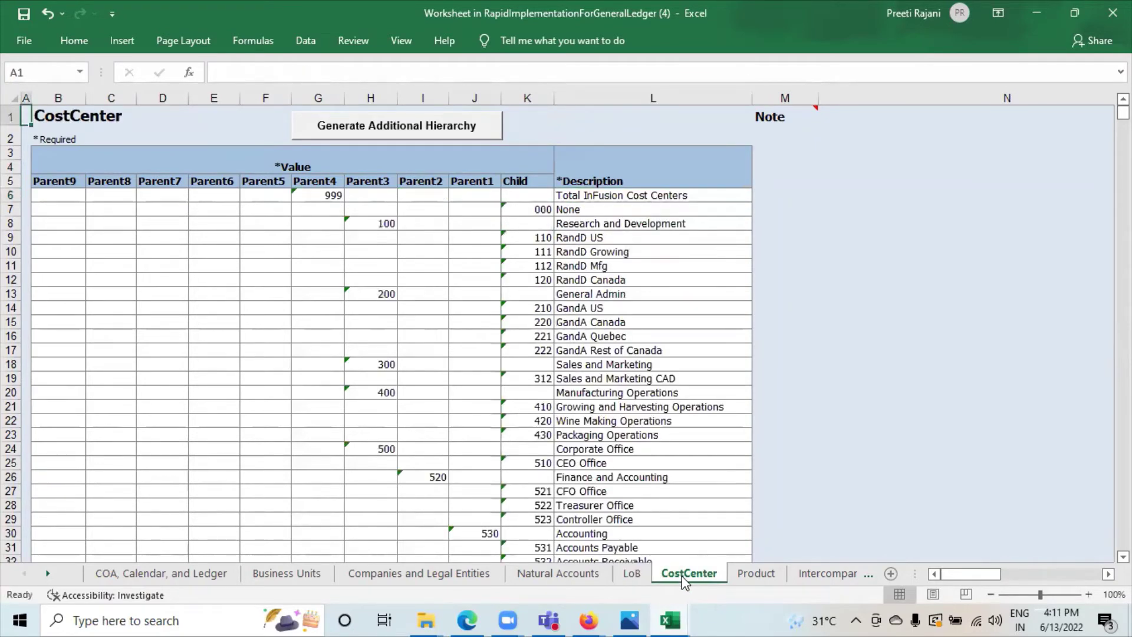
click(582, 195)
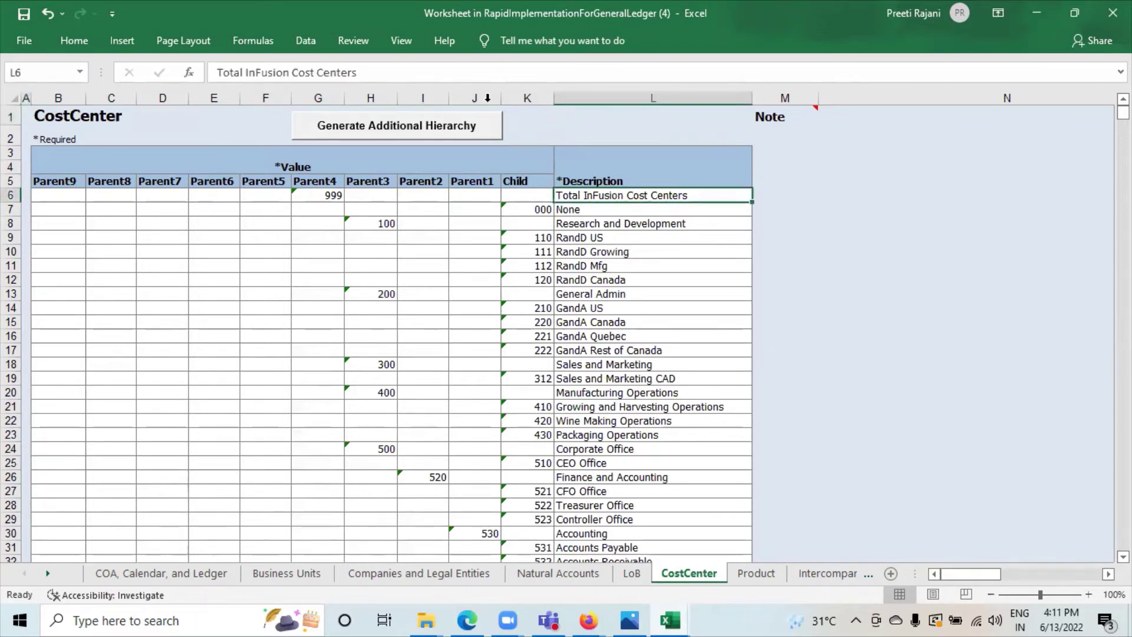
drag(246, 73, 290, 75)
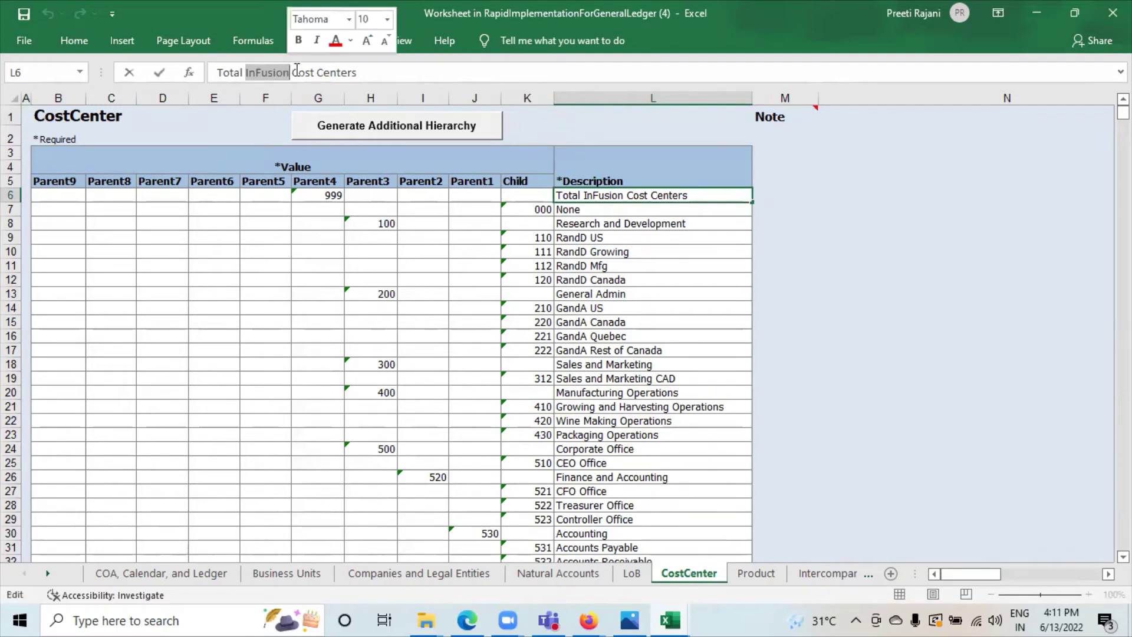
text(New)
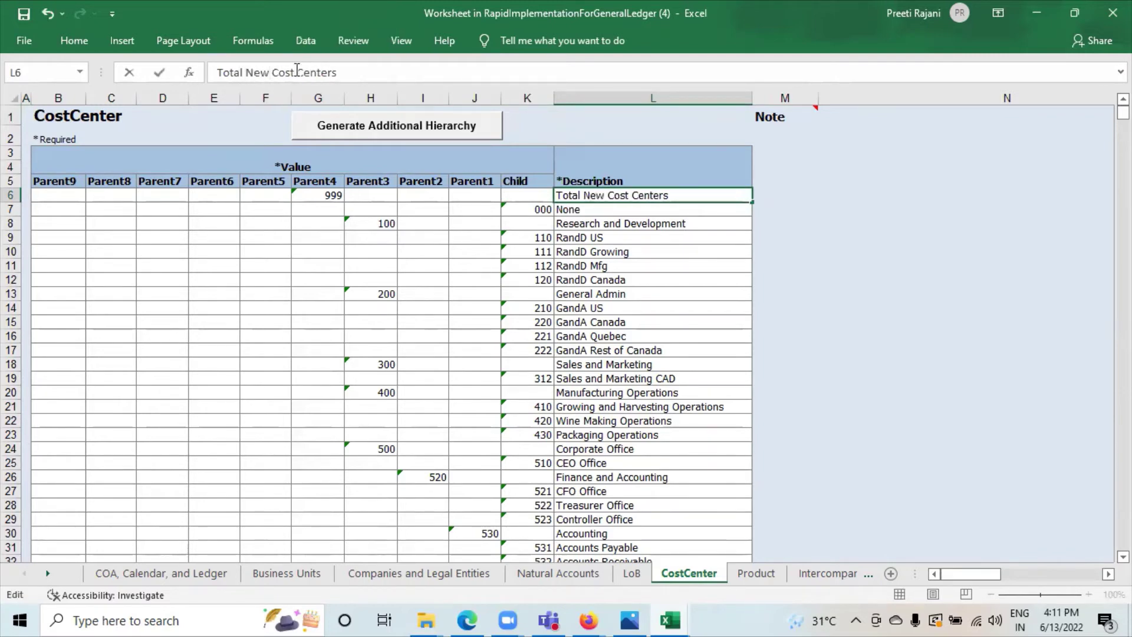
text( Life)
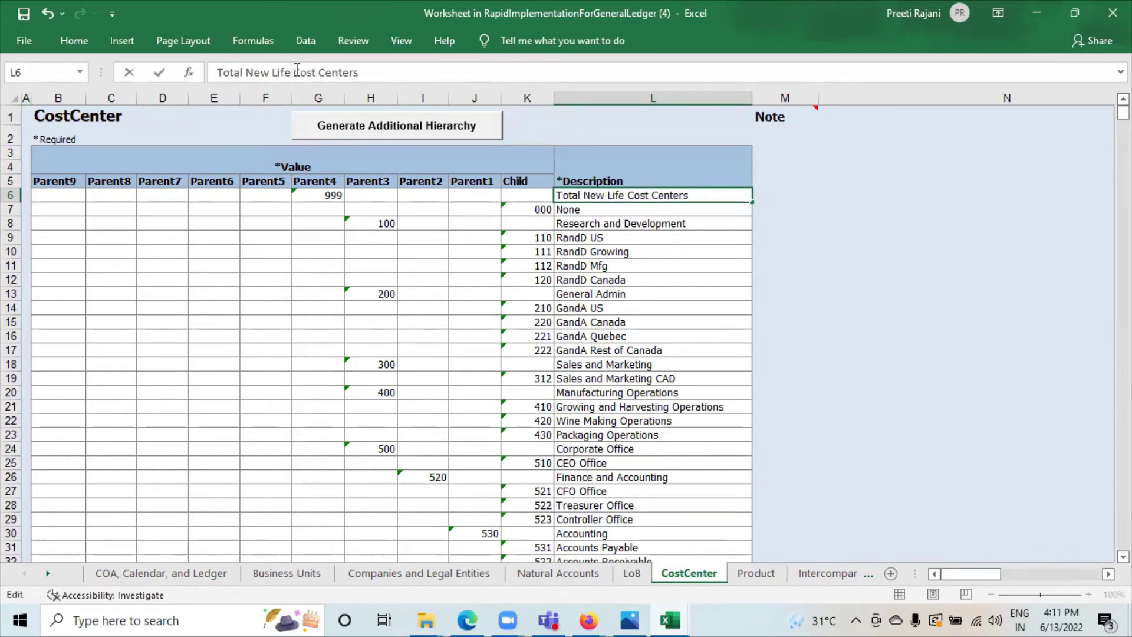
Look through the Product sheet's values and change the description of parent value 9999 to Total New Life Products.
click(754, 572)
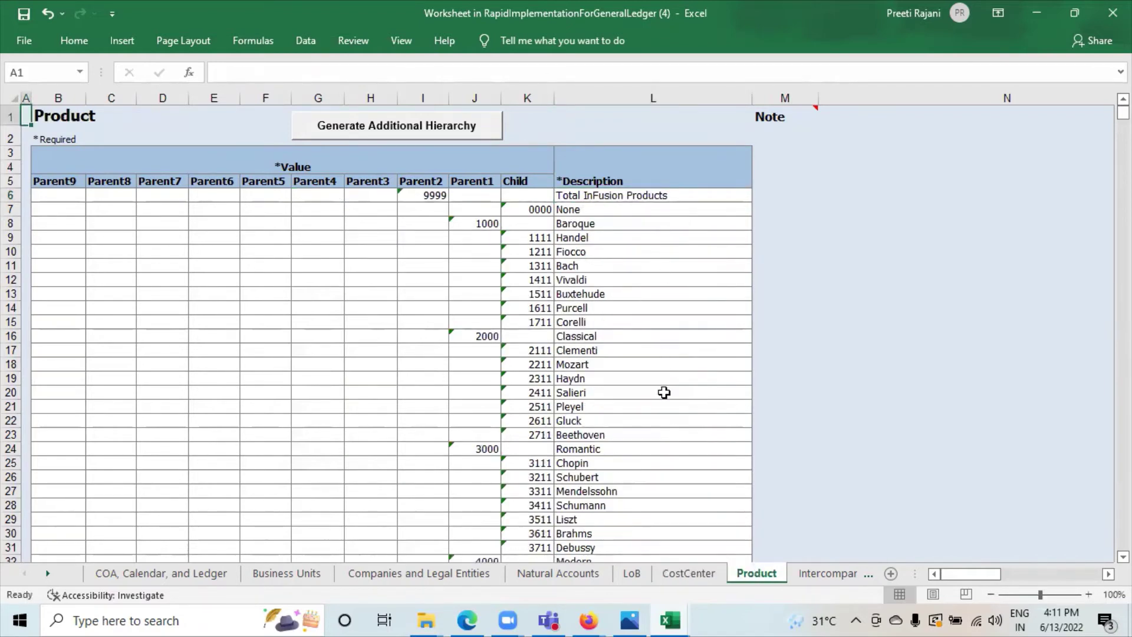
scroll(664, 412, down, 6)
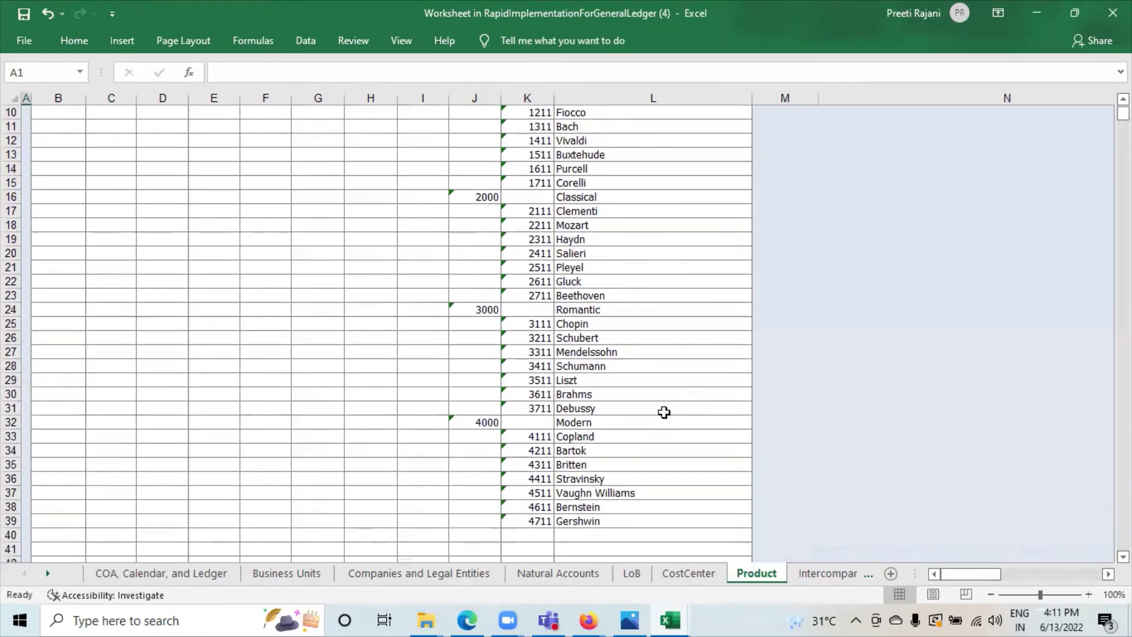
scroll(664, 412, up, 4)
scroll(664, 412, up, 2)
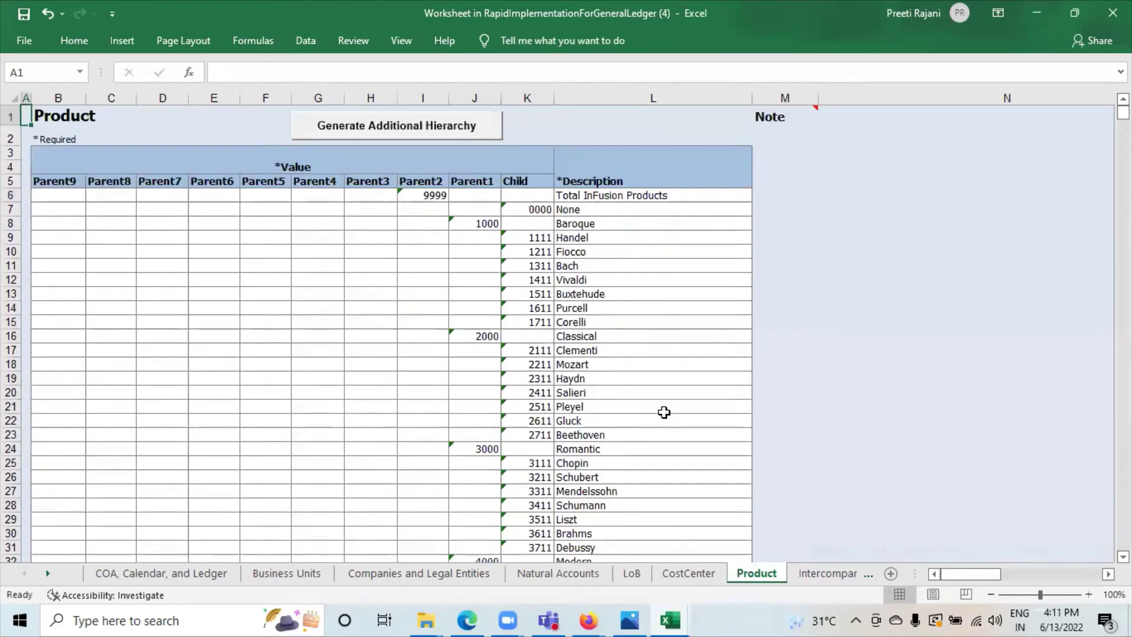
click(583, 194)
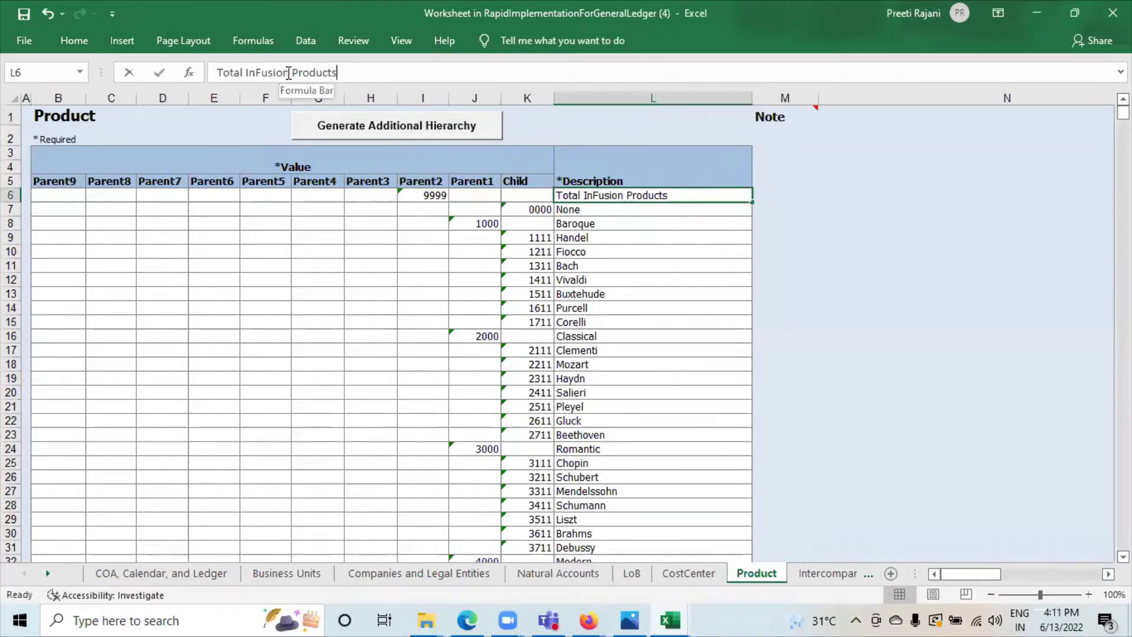
drag(289, 72, 243, 72)
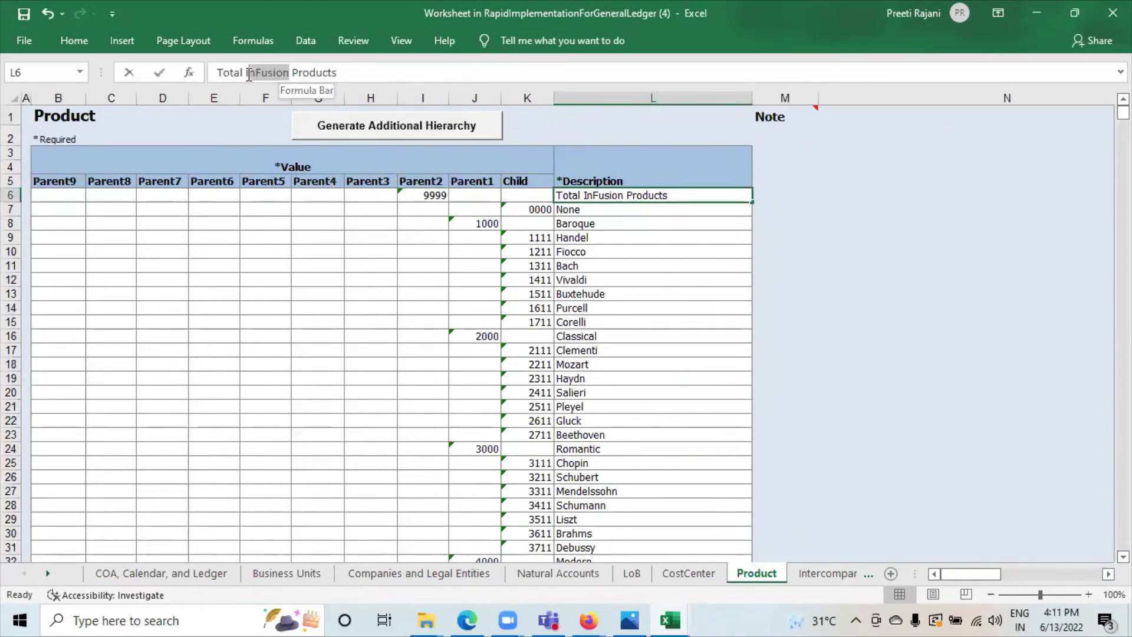
text(Ne)
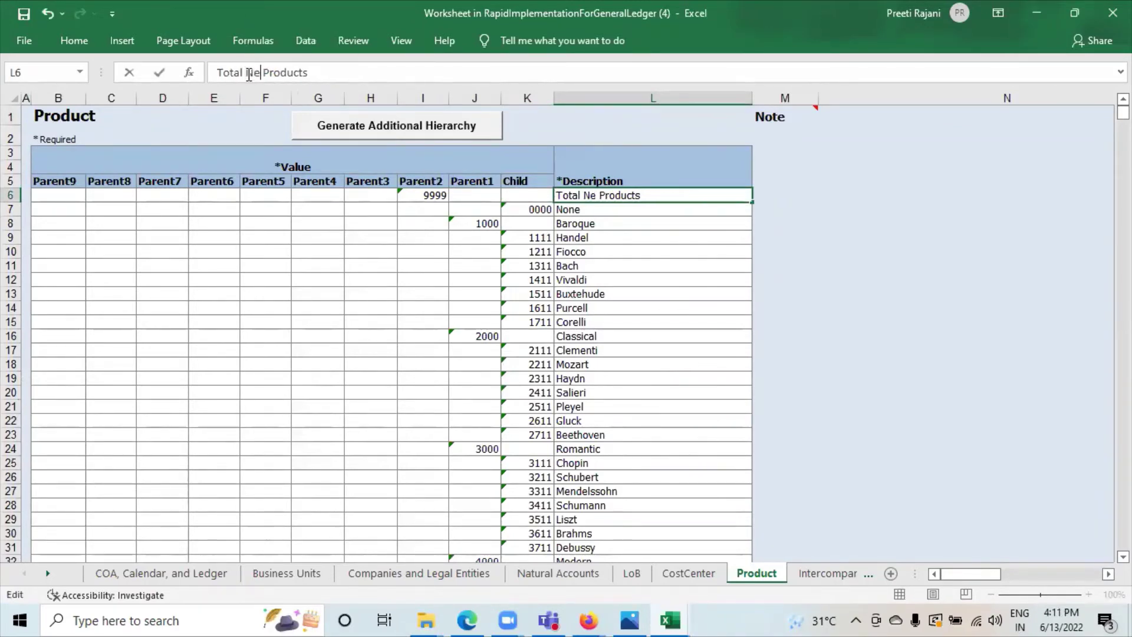
text(w Life)
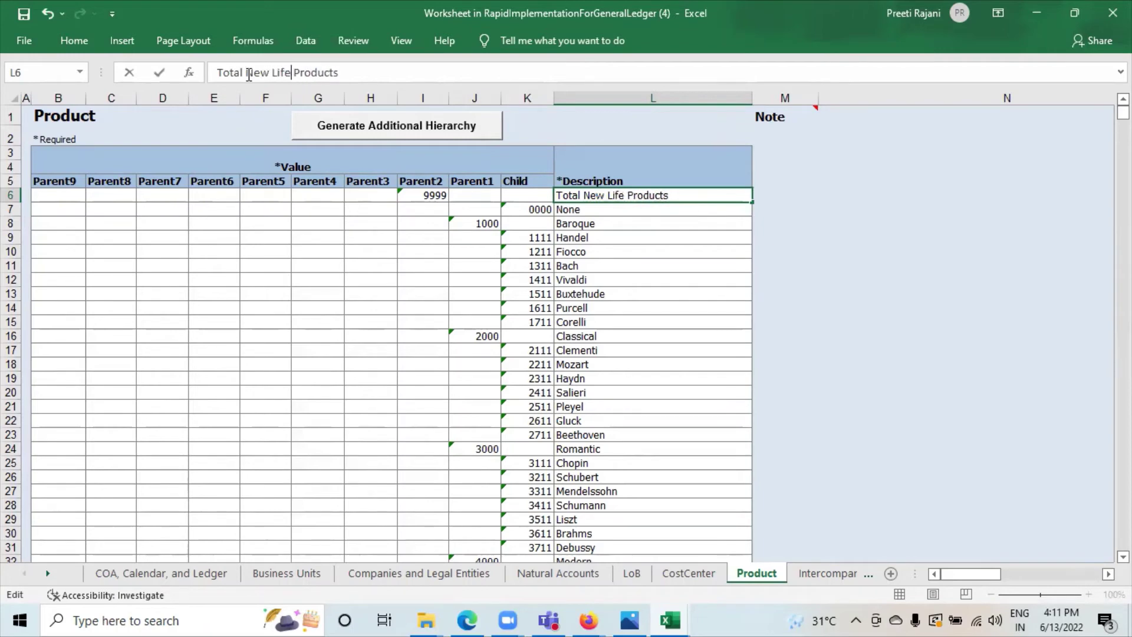
Review the company values on the Intercompany sheet and the restart and initial value settings on the Financial Sequences sheet.
click(827, 573)
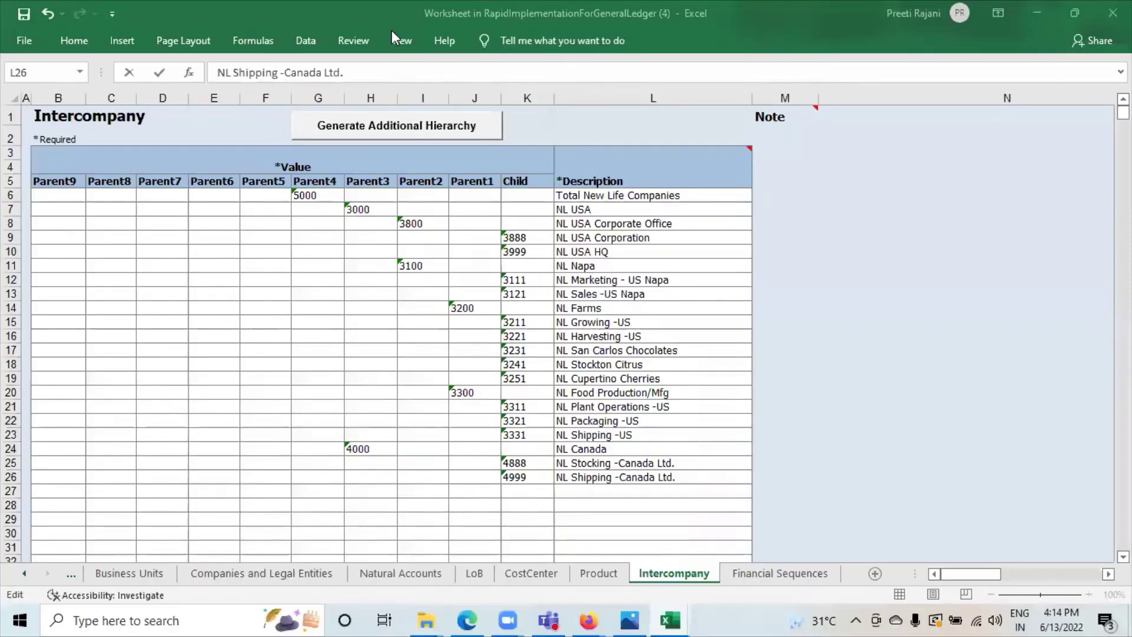
click(741, 580)
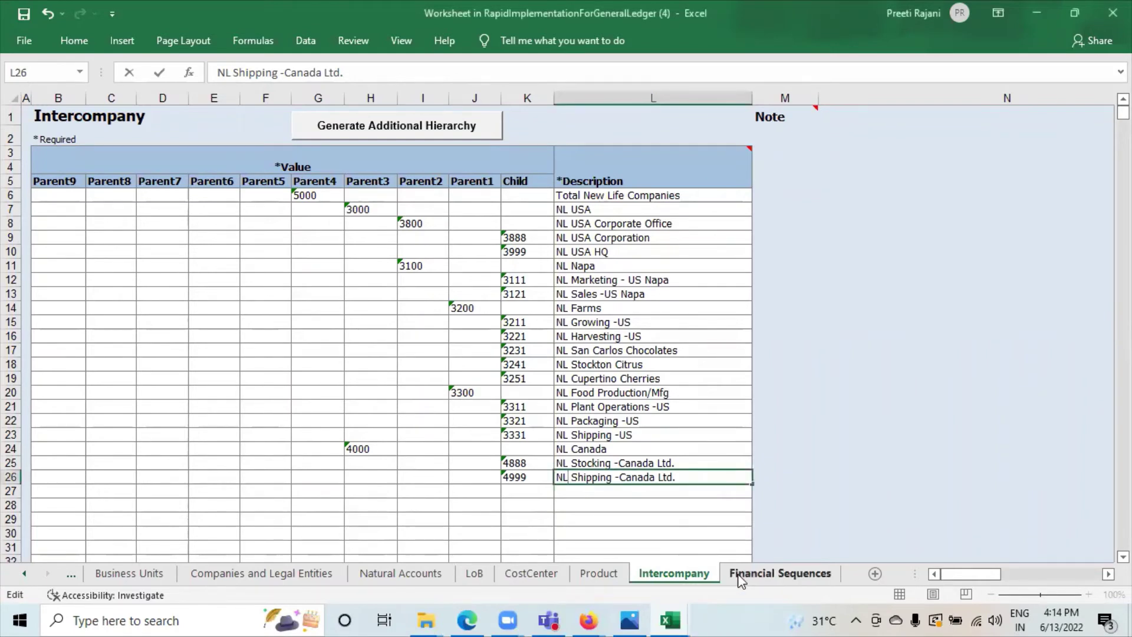
click(741, 575)
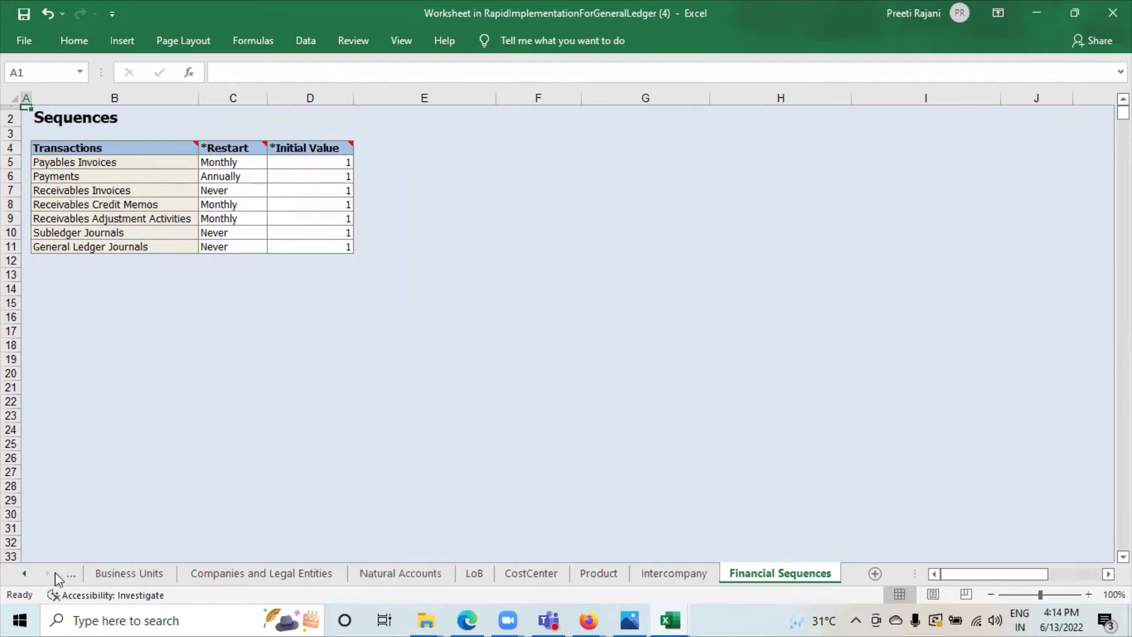
Validate the workbook from the COA, Calendar, and Ledger sheet.
click(26, 573)
click(27, 572)
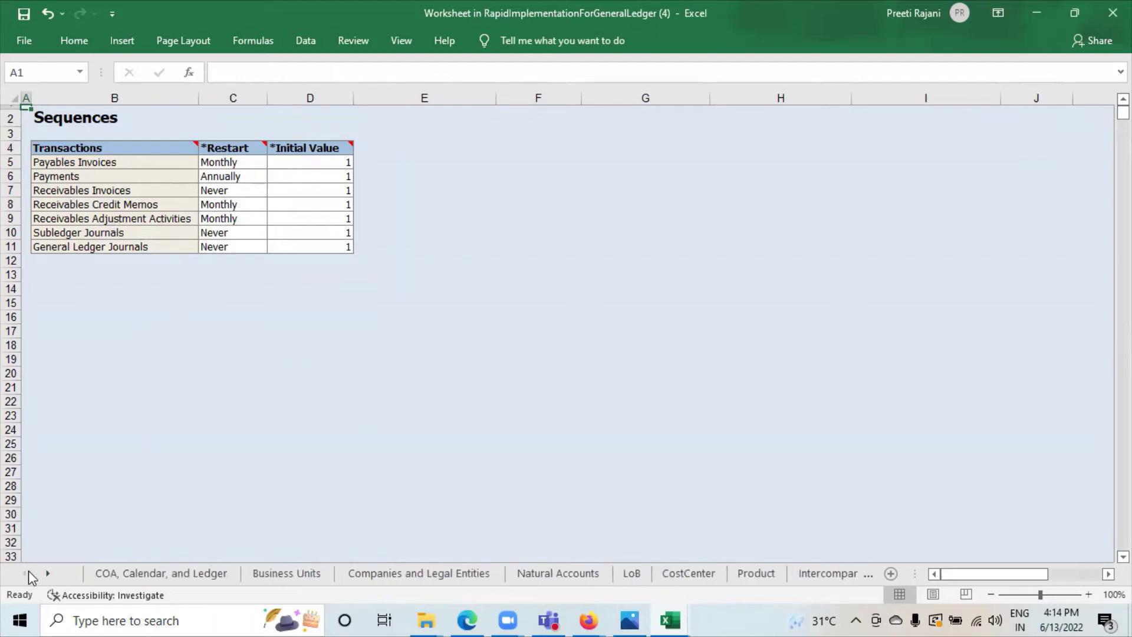
click(107, 577)
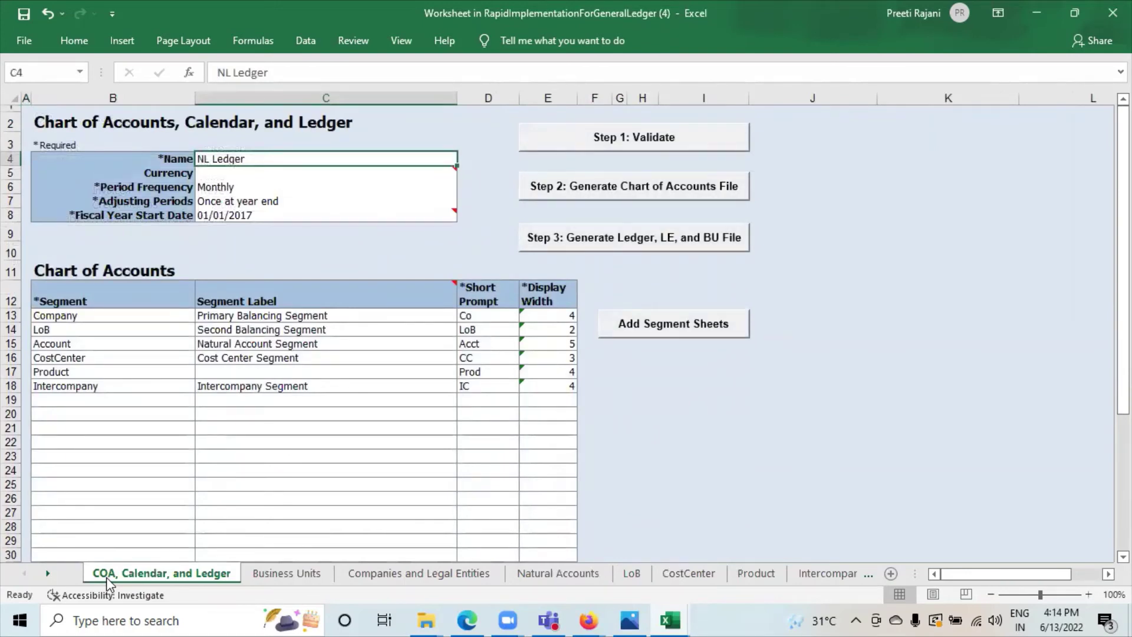
click(626, 152)
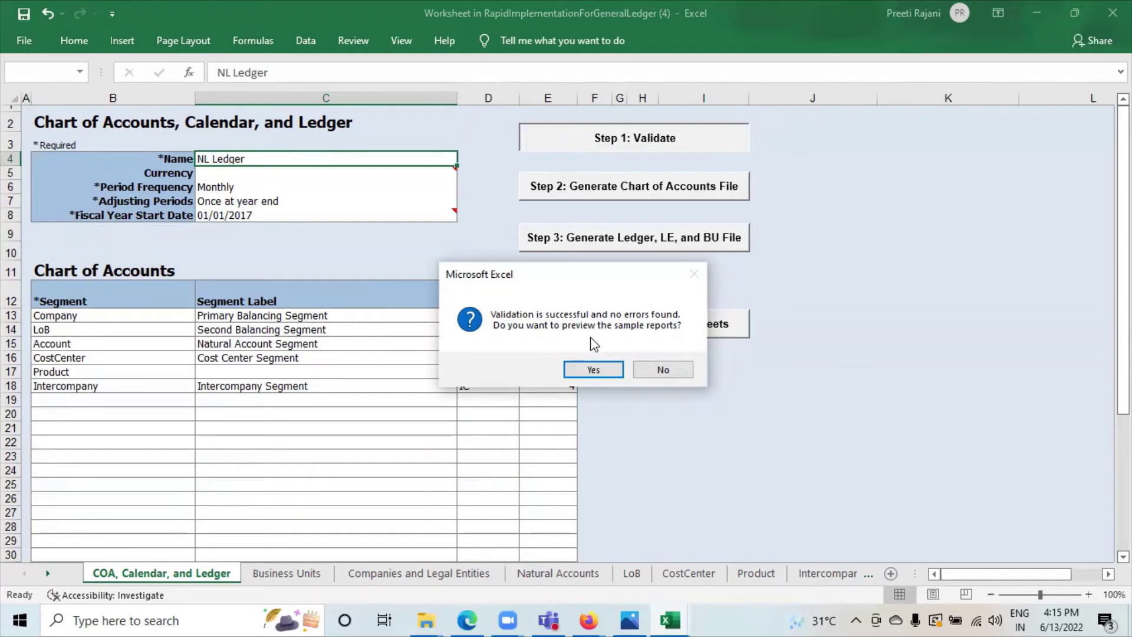
Preview the sample reports and examine the rolling quarterly income statement and its quarterly trends chart.
click(585, 367)
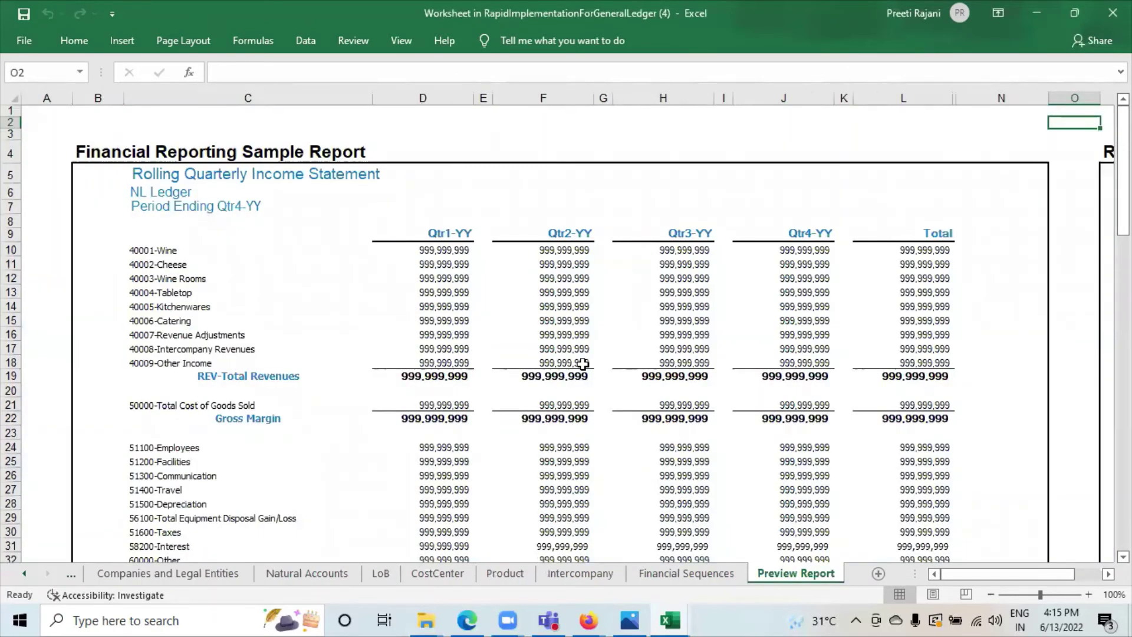
scroll(832, 275, down, 10)
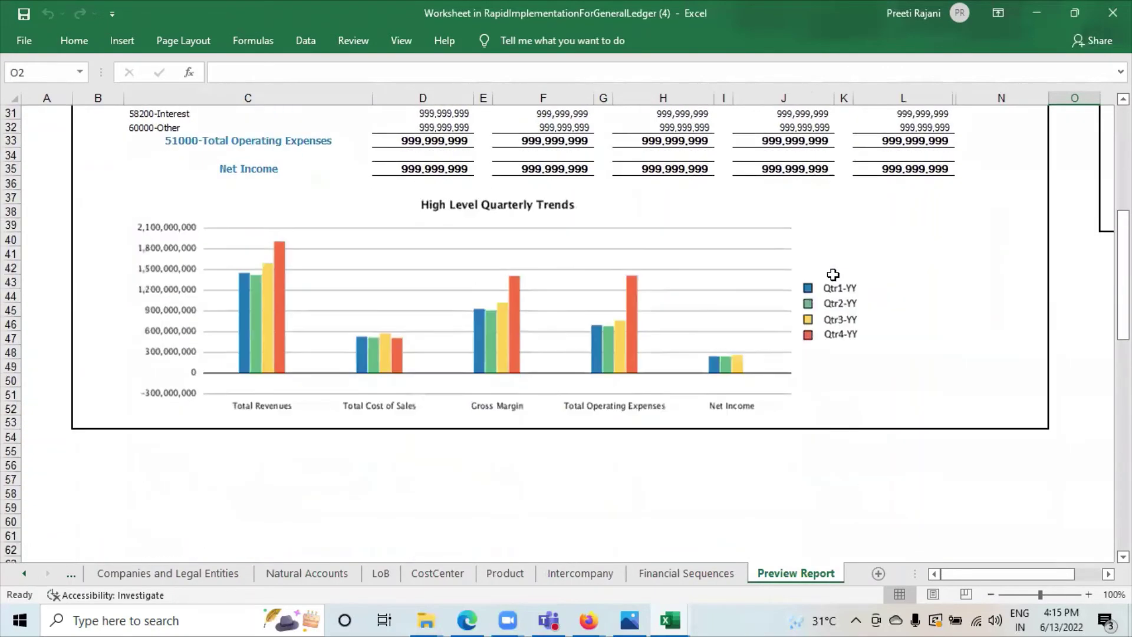
scroll(832, 275, up, 10)
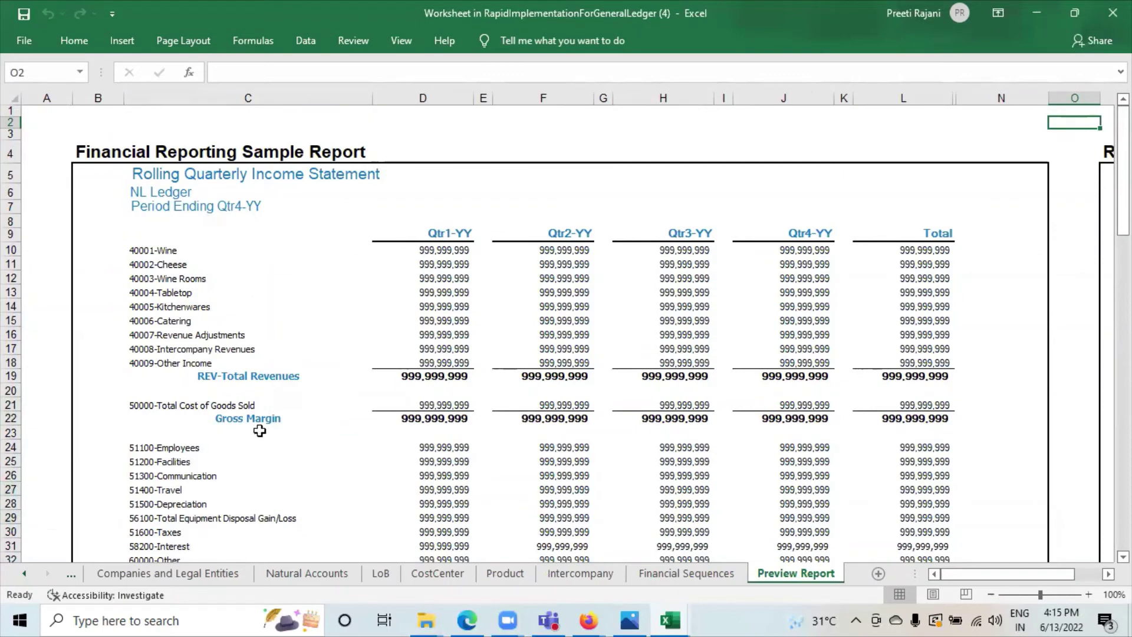
Generate the chart of accounts file from the COA, Calendar, and Ledger sheet, saving it as ChartOfAccounts in a new Documents folder named RIF.
click(30, 574)
click(30, 574)
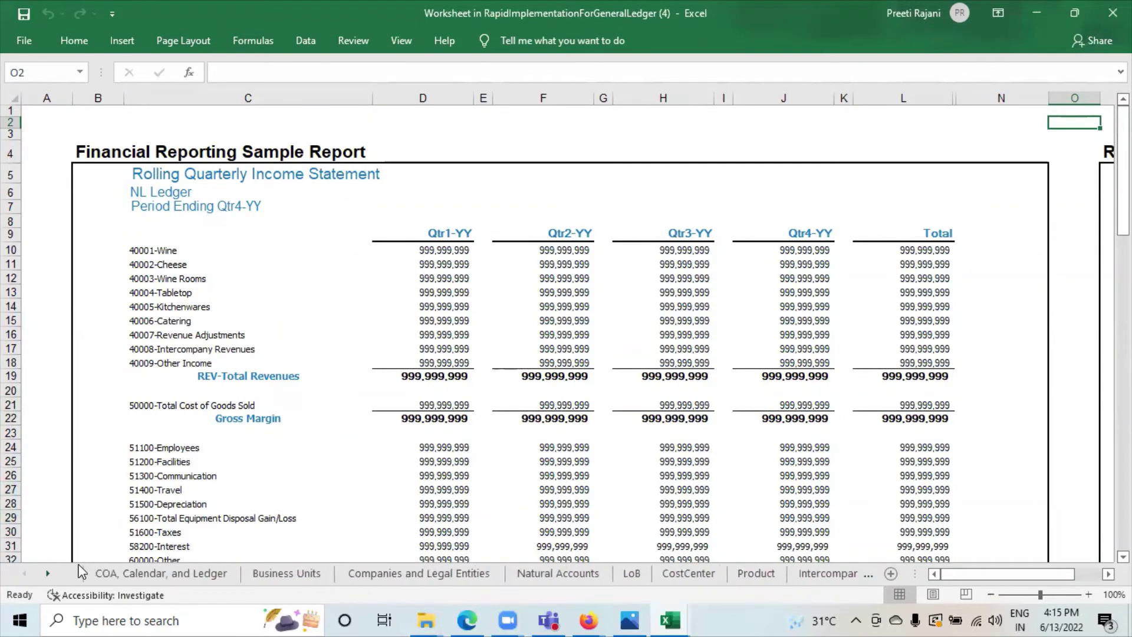
click(107, 575)
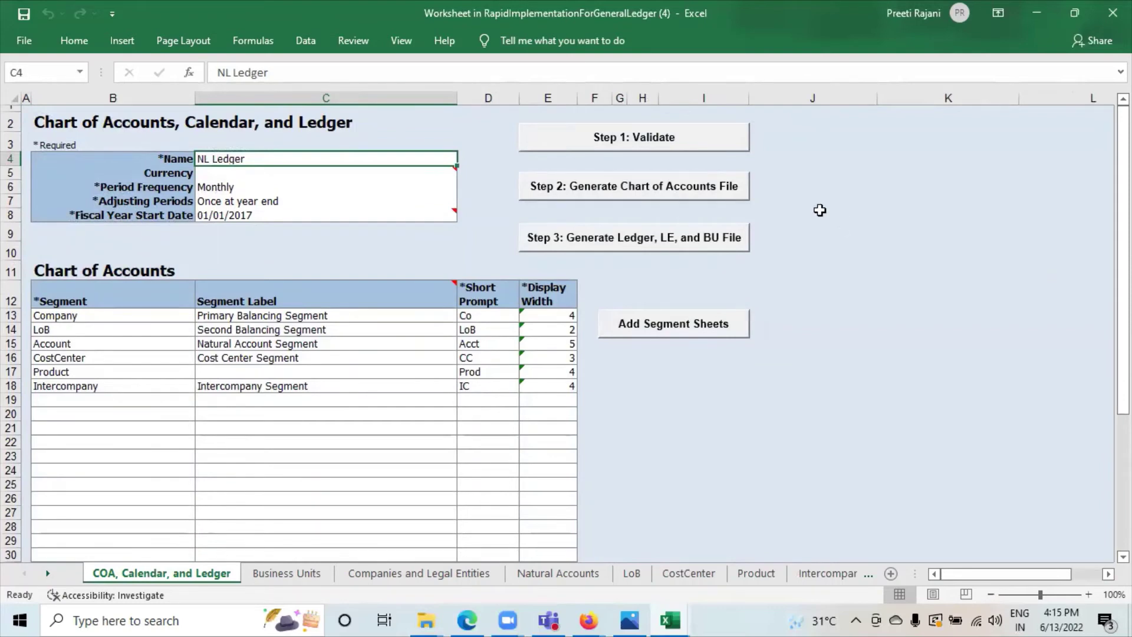
click(668, 192)
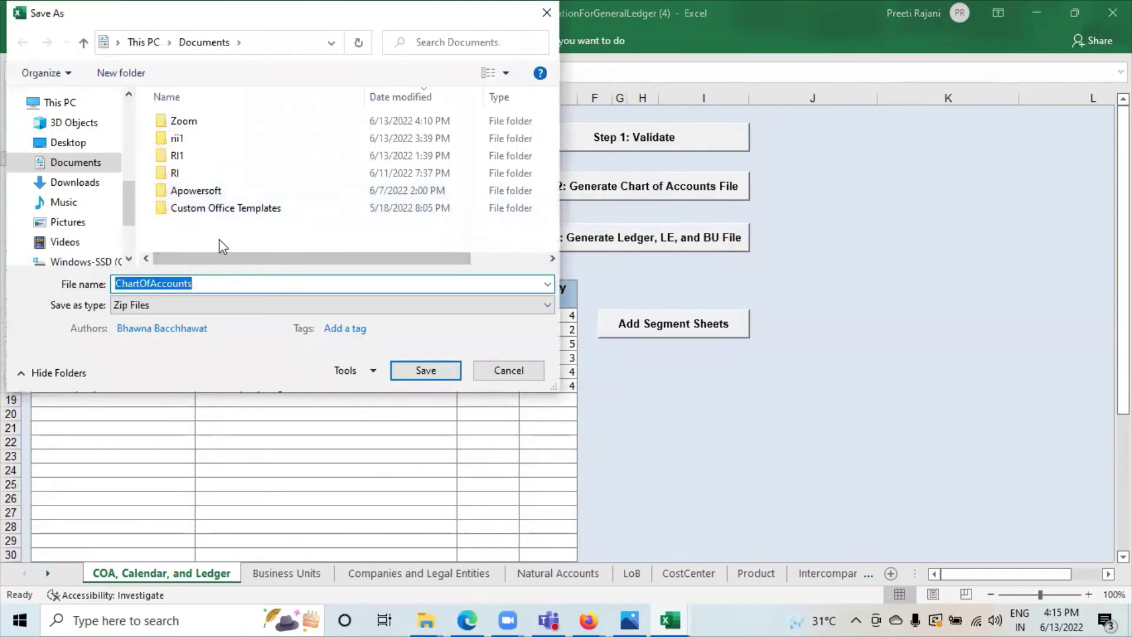
click(223, 247)
right_click(223, 246)
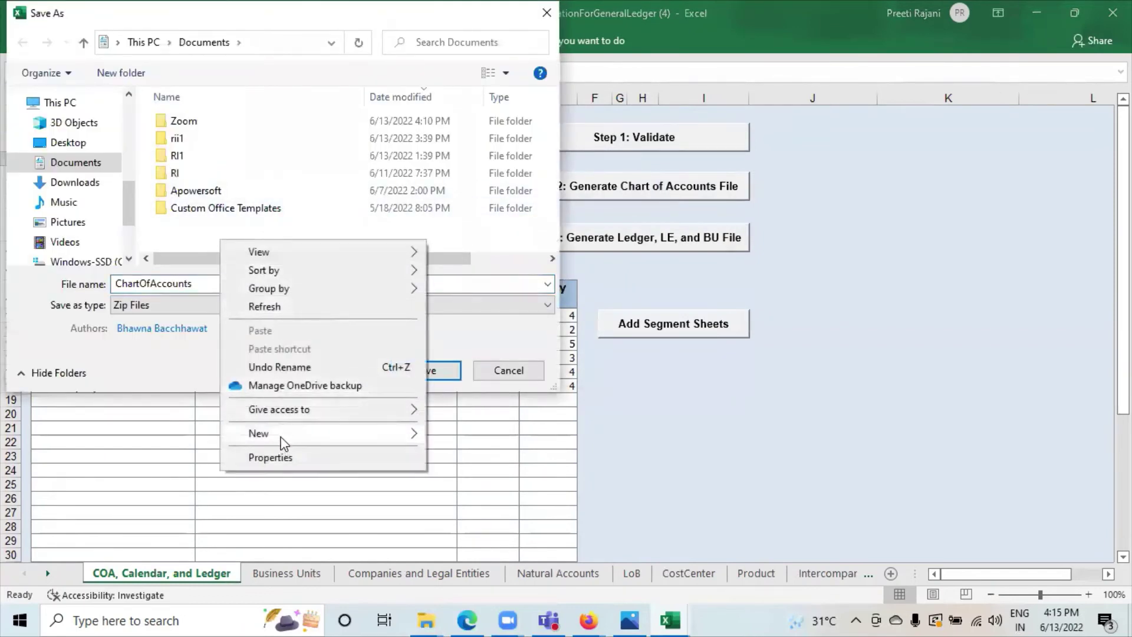
mouse_move(282, 438)
click(521, 434)
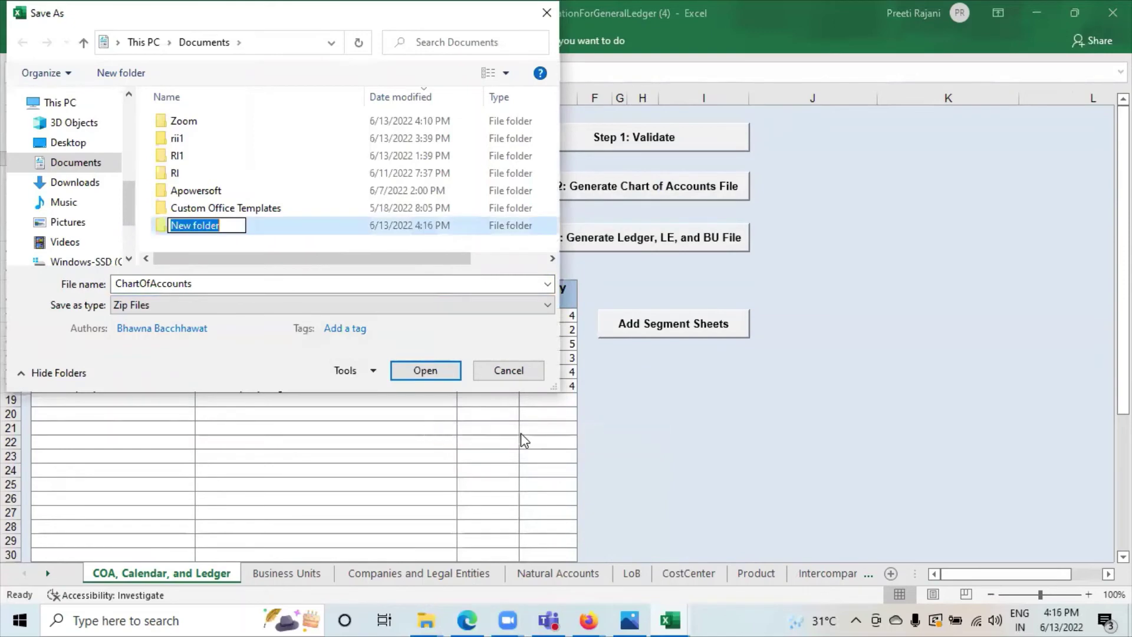
text(RIF)
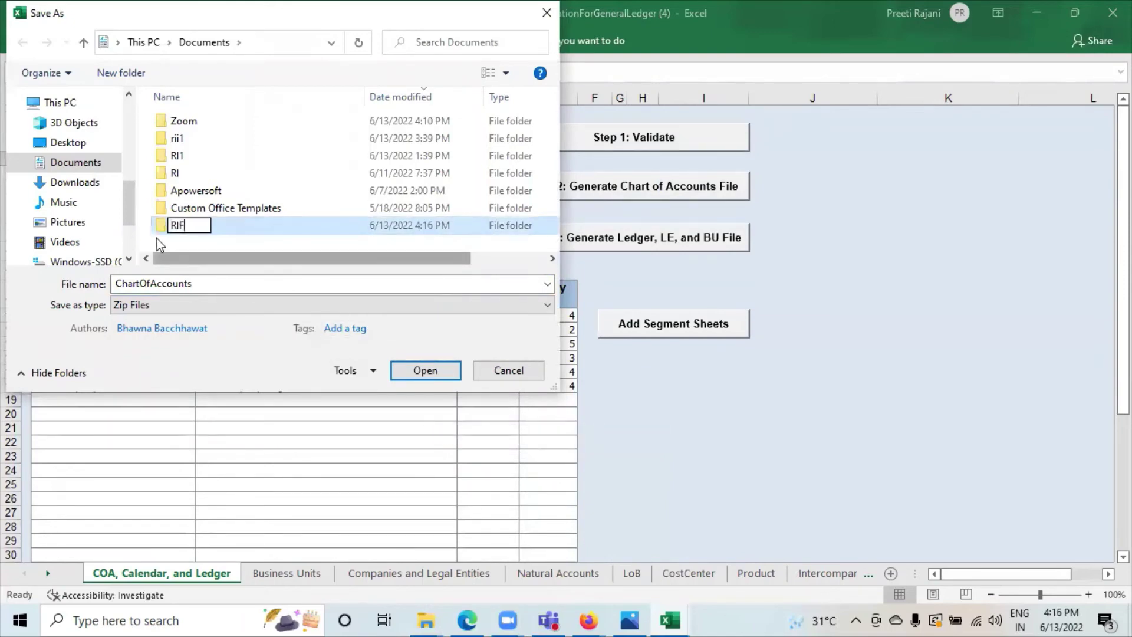
key(Return)
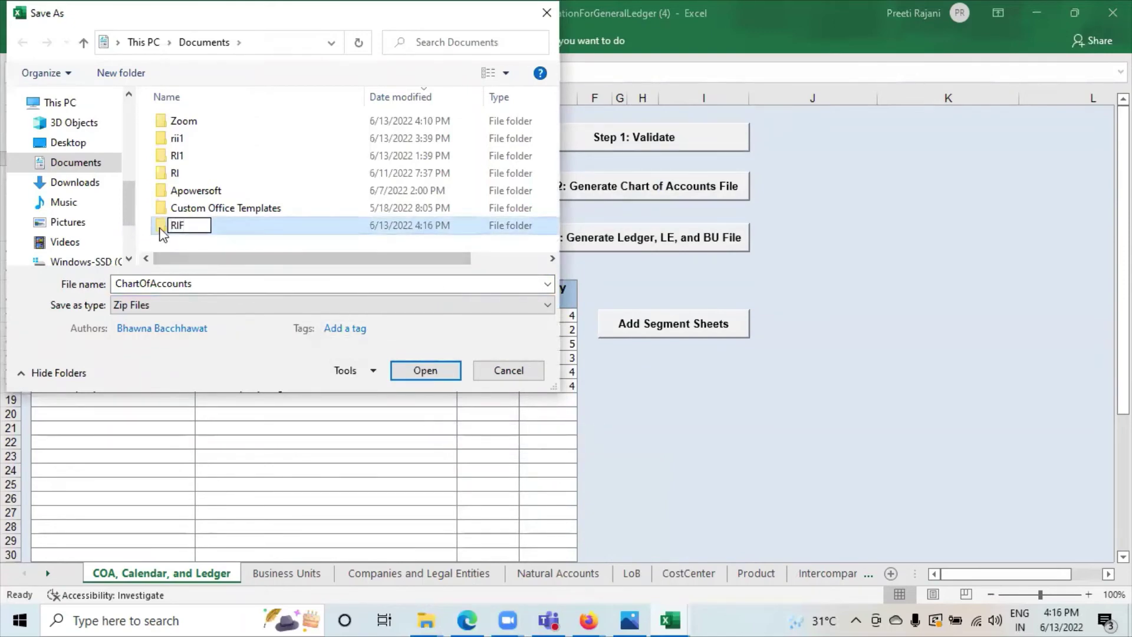
double_click(160, 230)
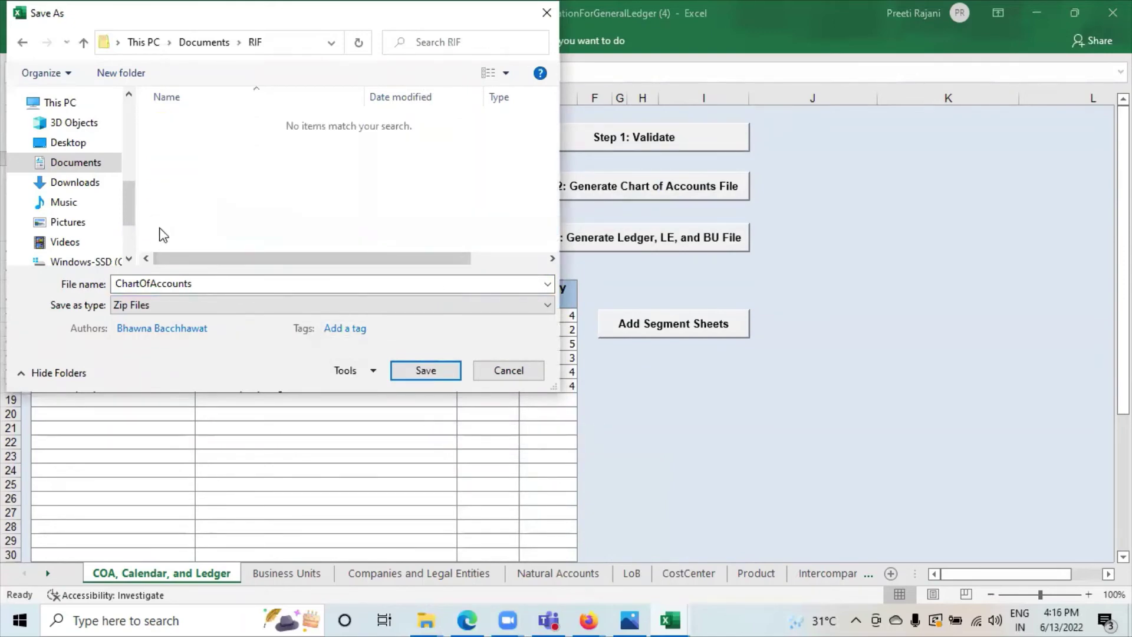
click(409, 370)
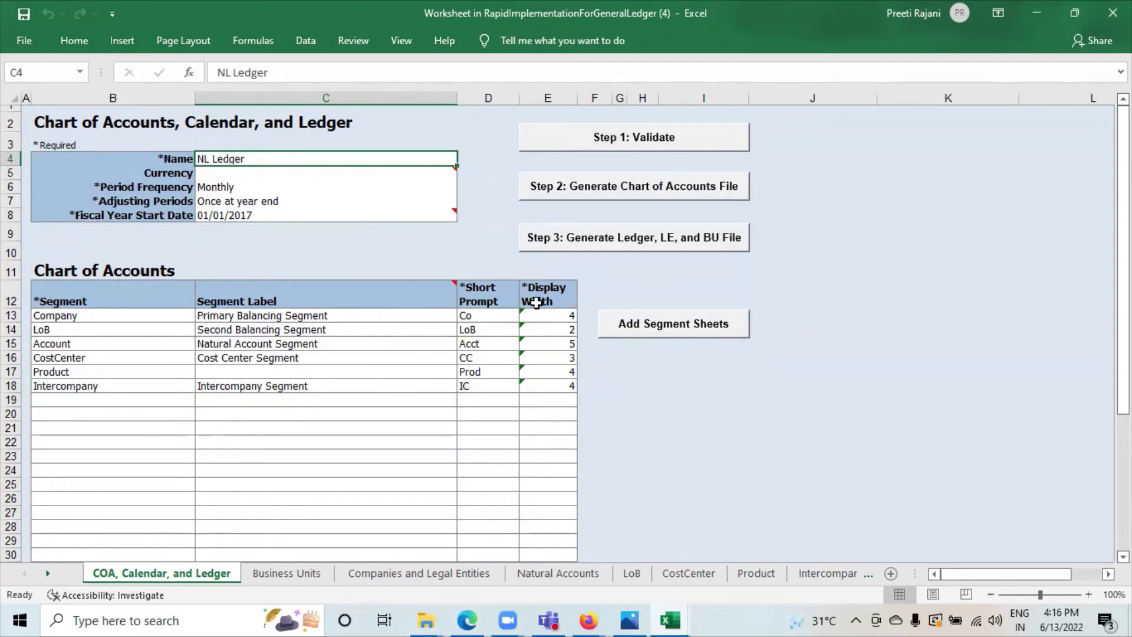
Generate the ledger, legal entity and business unit file as FinancialsCommonEntities in the RIF folder and switch back to Oracle in the browser.
click(614, 239)
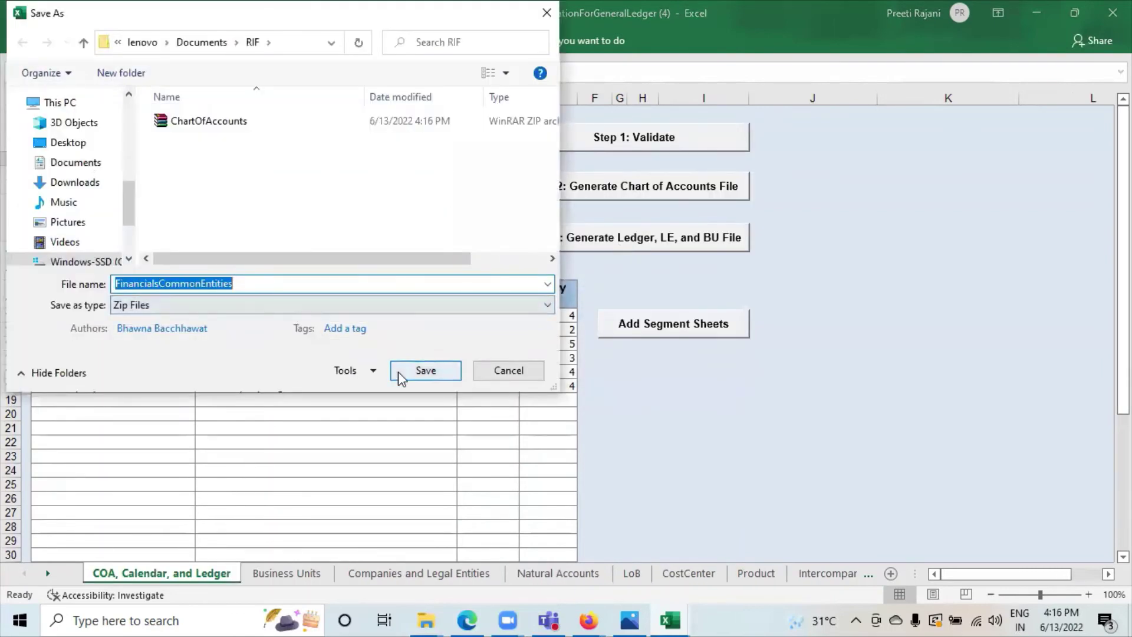
click(398, 371)
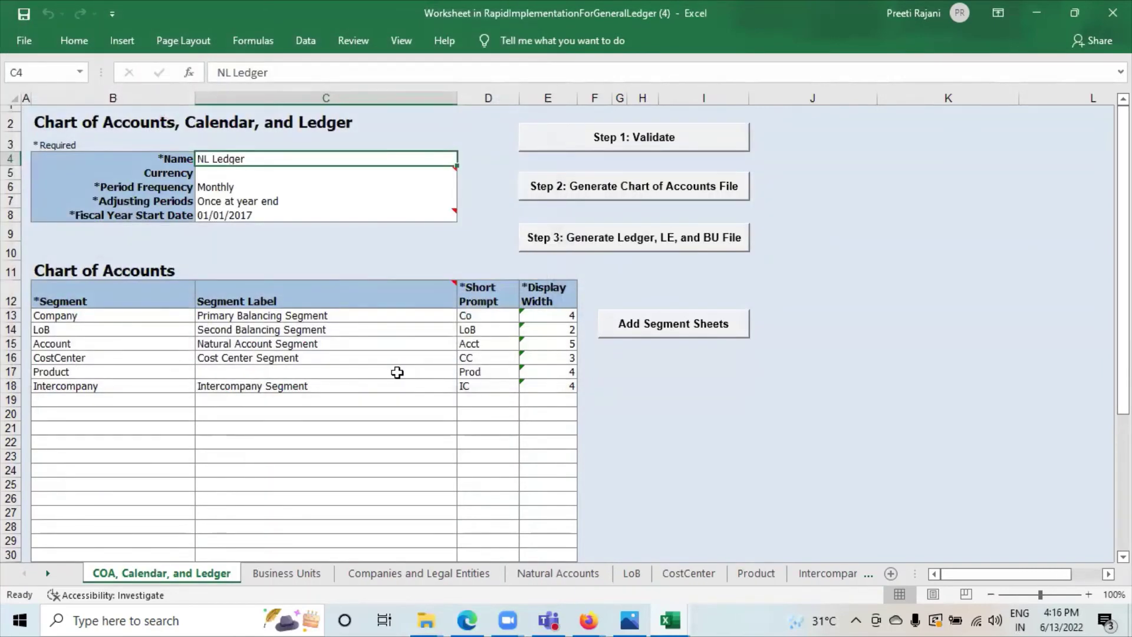
click(1035, 11)
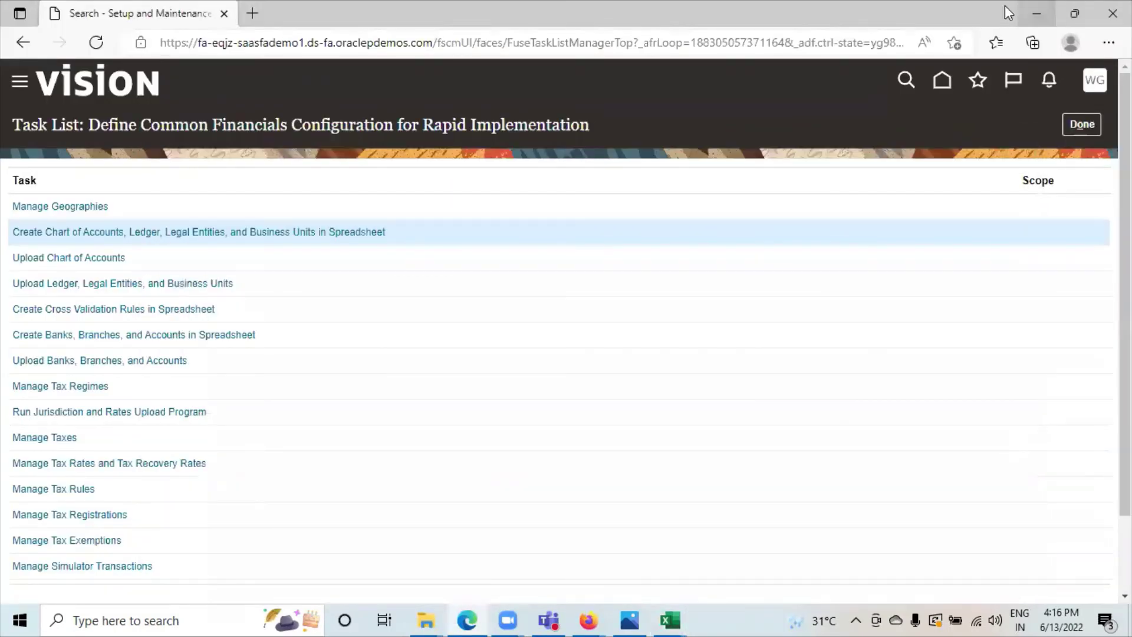
Run the Upload Chart of Accounts task with ChartOfAccounts.zip from the RI folder as an enterprise structure upload and check its process status.
click(33, 254)
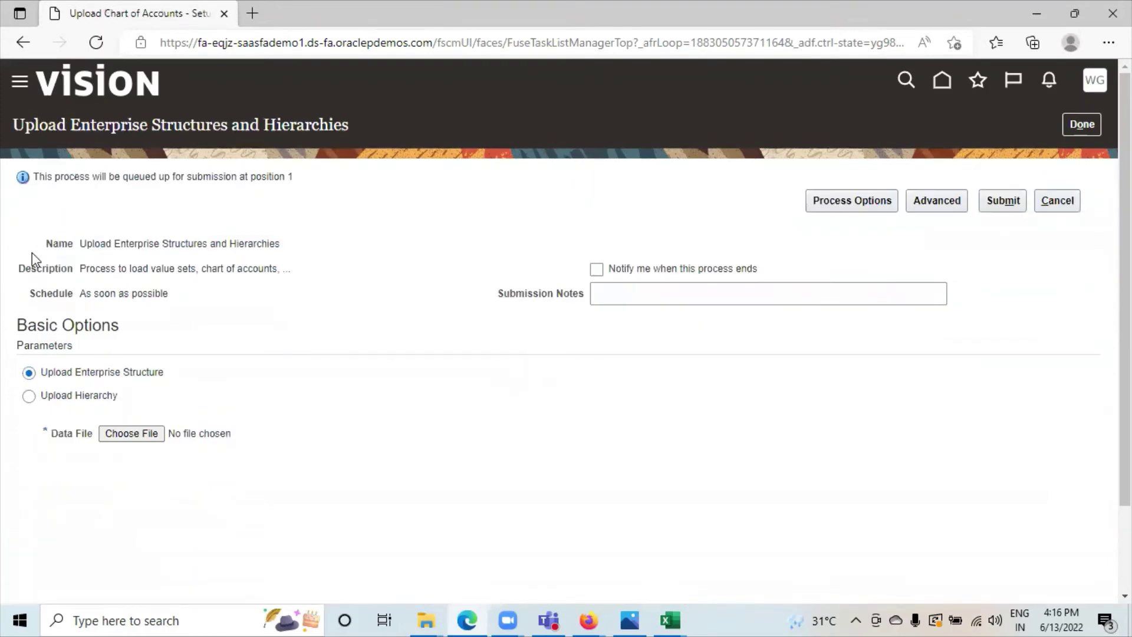
click(121, 441)
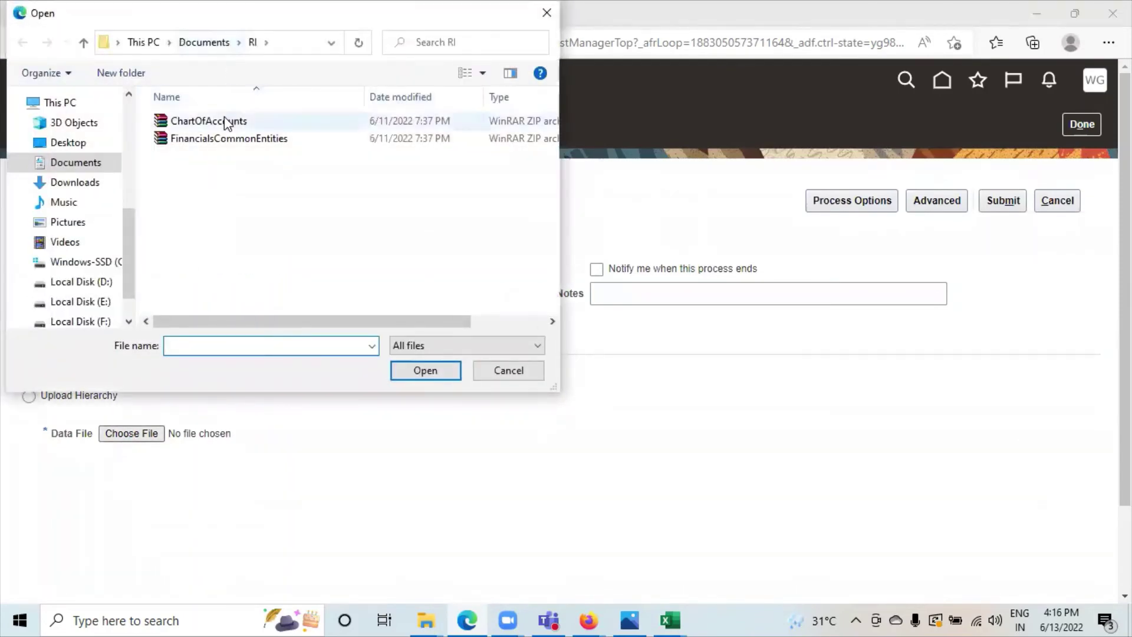
click(227, 121)
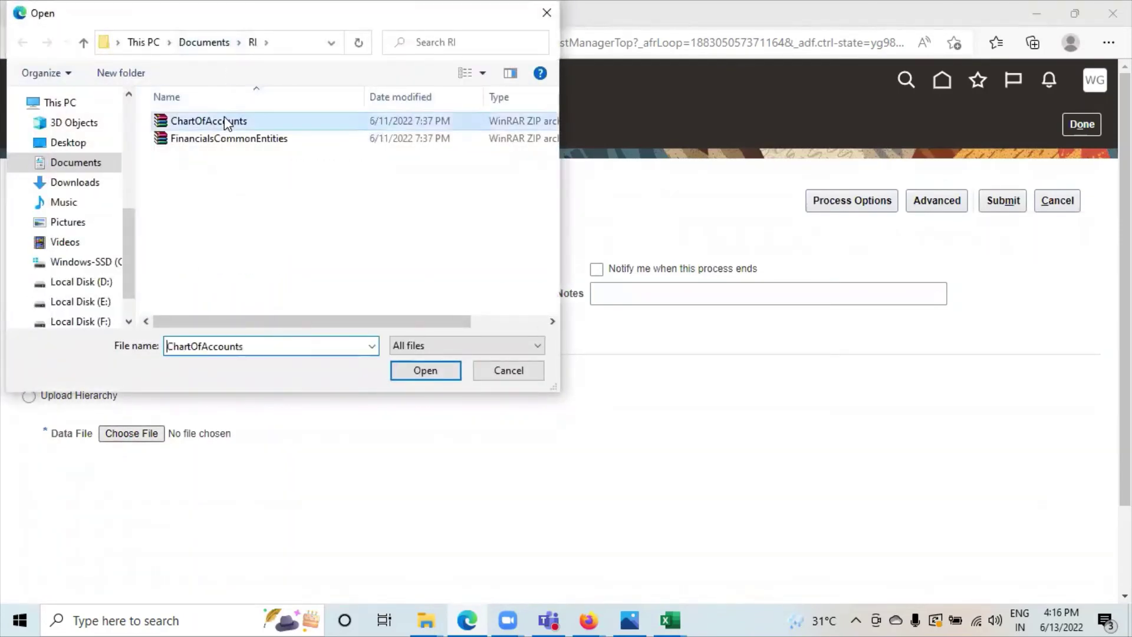
click(429, 373)
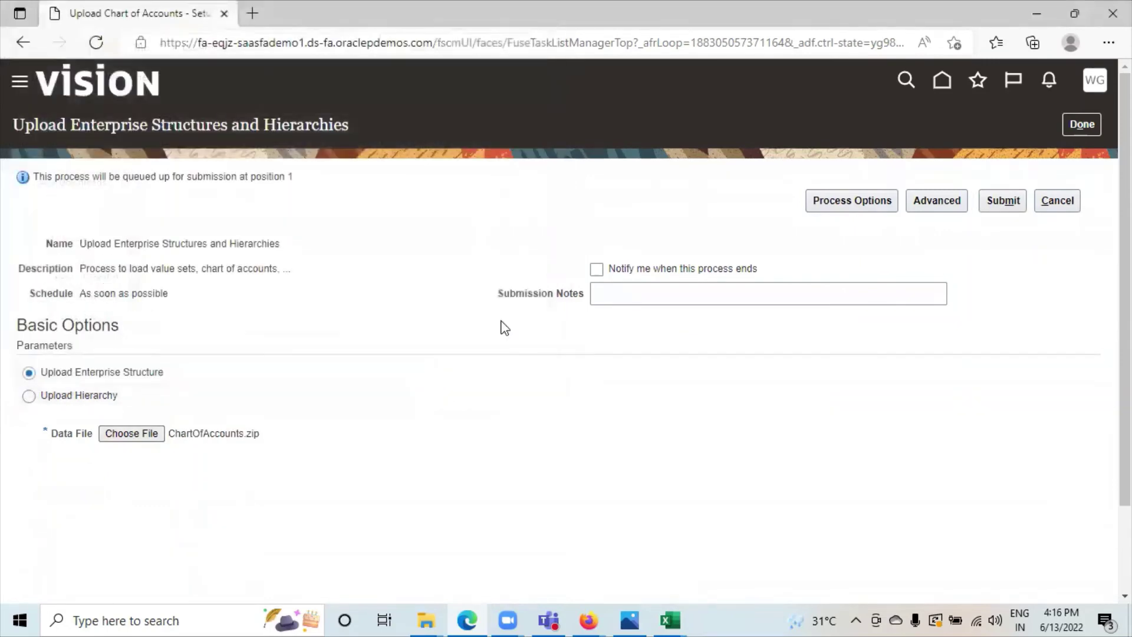
click(1013, 203)
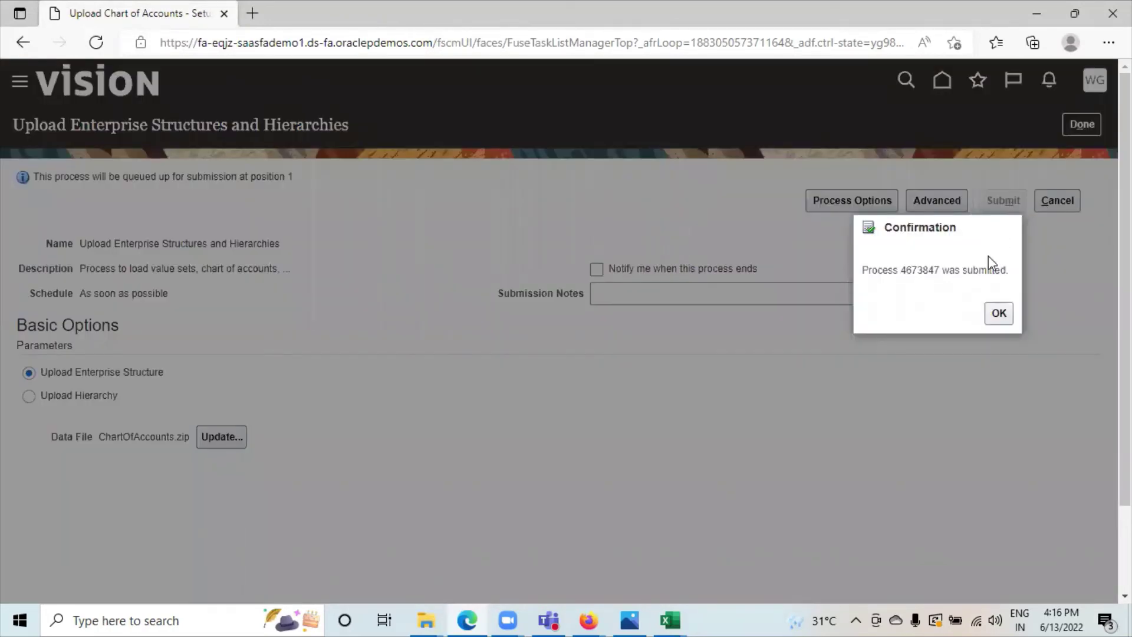
click(999, 313)
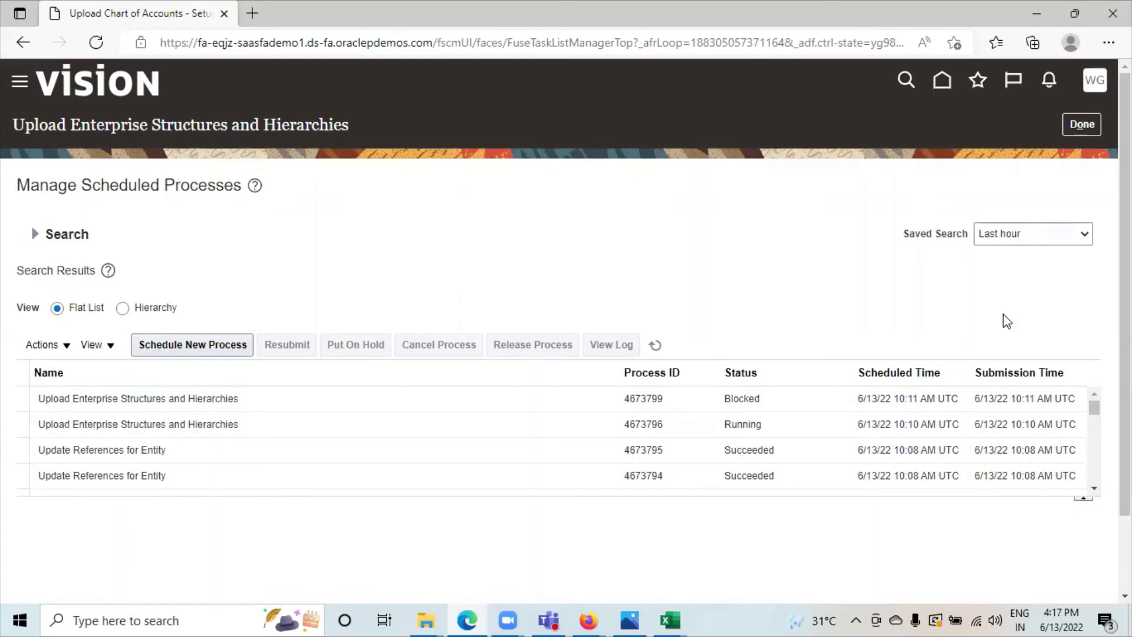
click(655, 346)
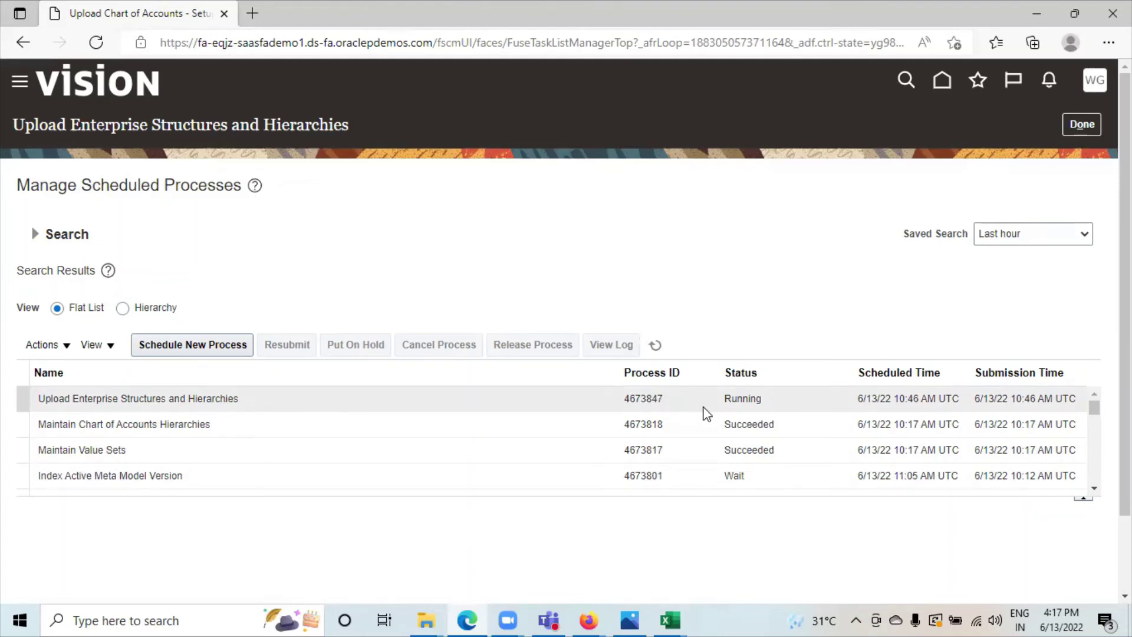
click(1084, 126)
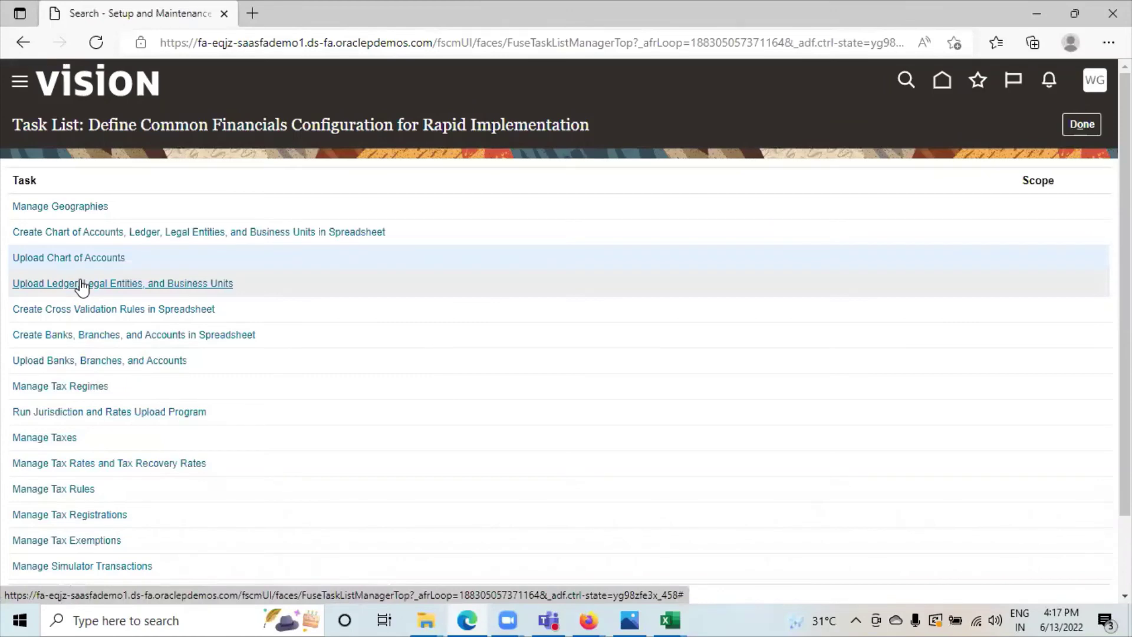
Submit the Upload Ledger, Legal Entities, and Business Units task with FinancialsCommonEntities.zip from the RI folder and check its process status.
click(206, 284)
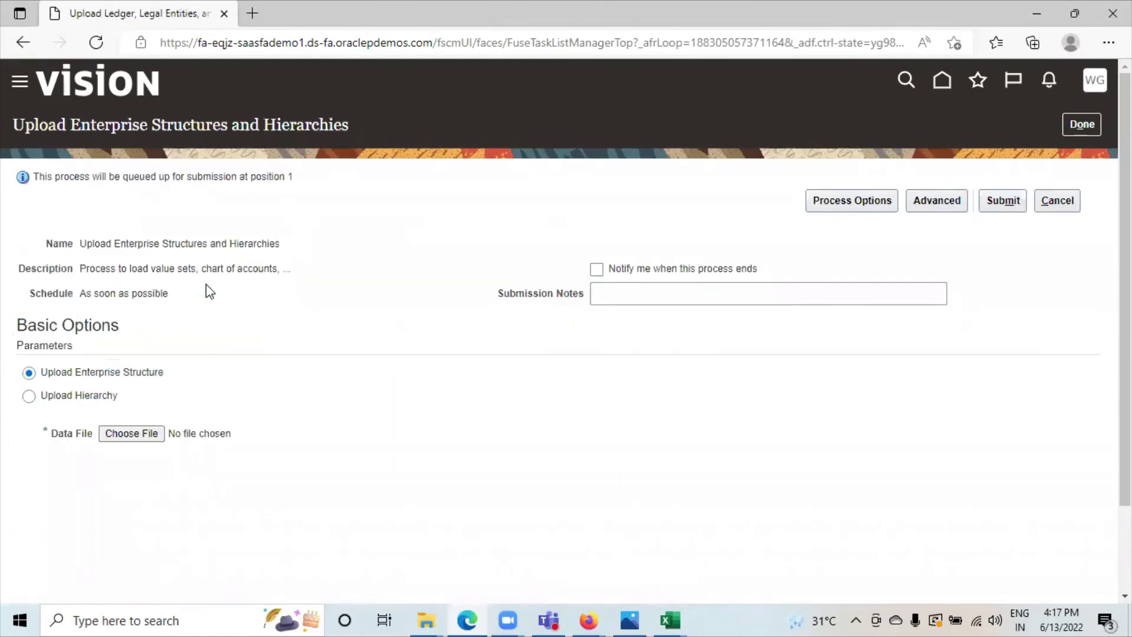
click(135, 439)
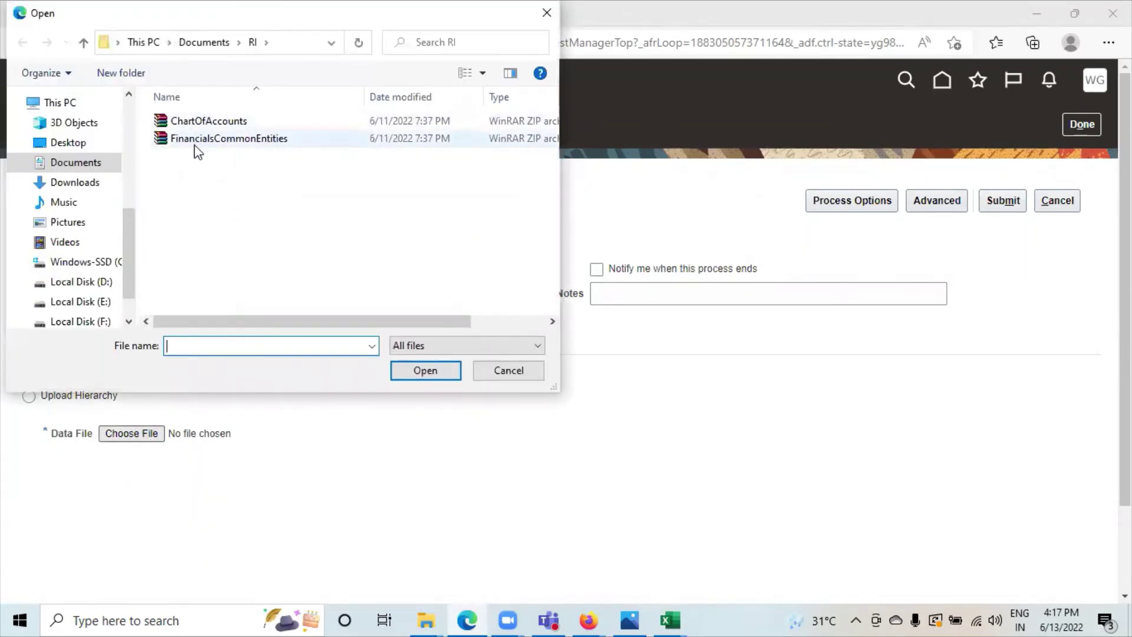
click(196, 145)
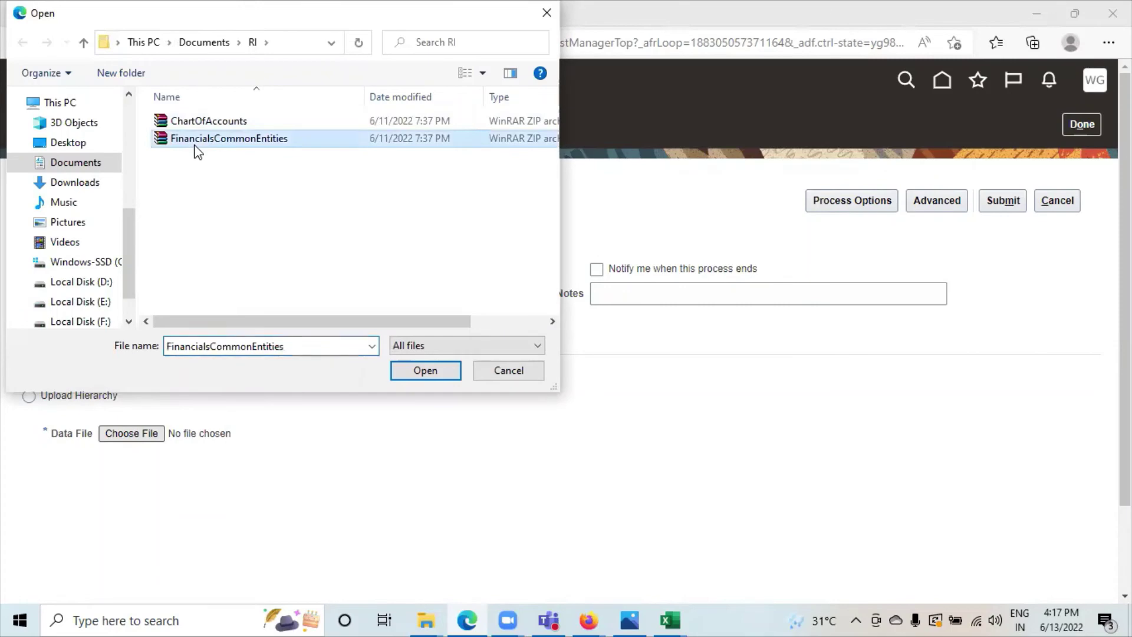
click(414, 380)
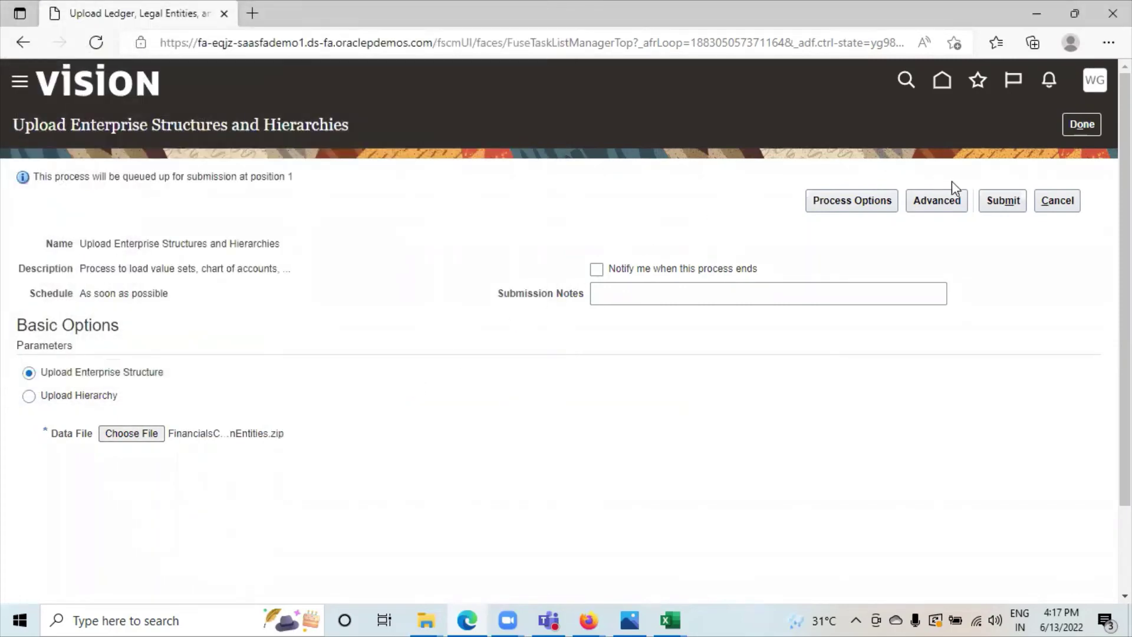
click(1014, 207)
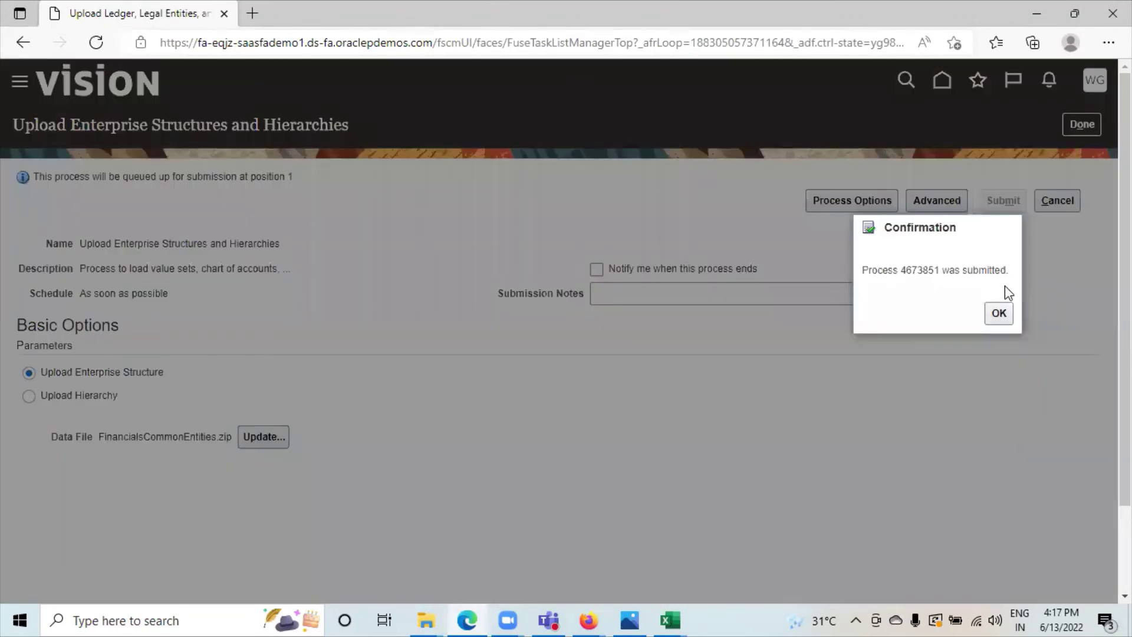
click(998, 313)
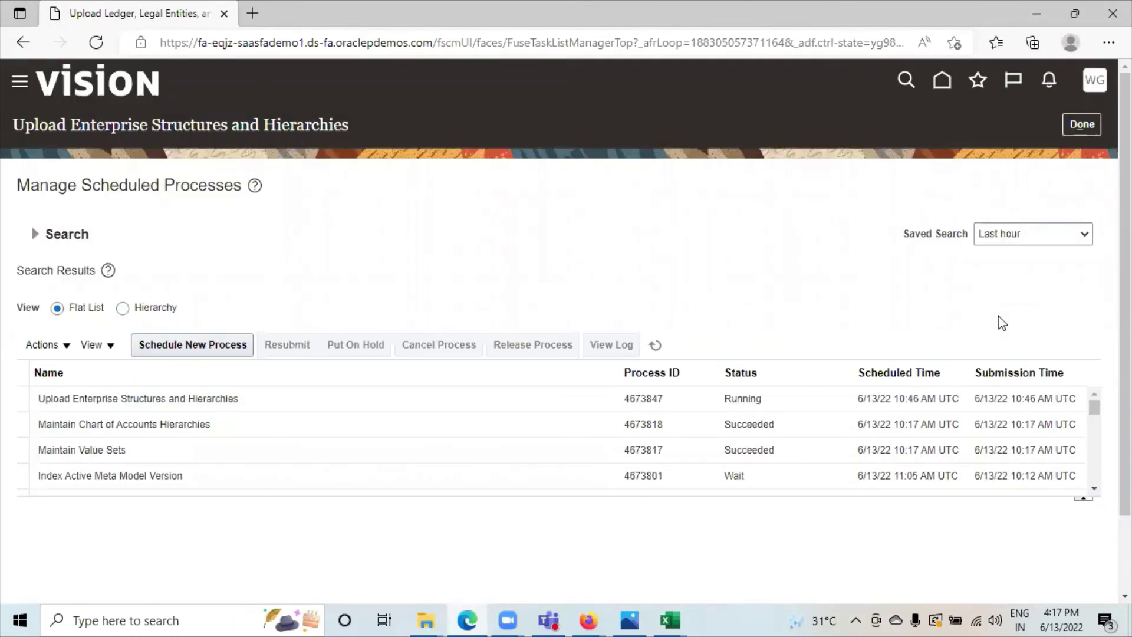
click(656, 345)
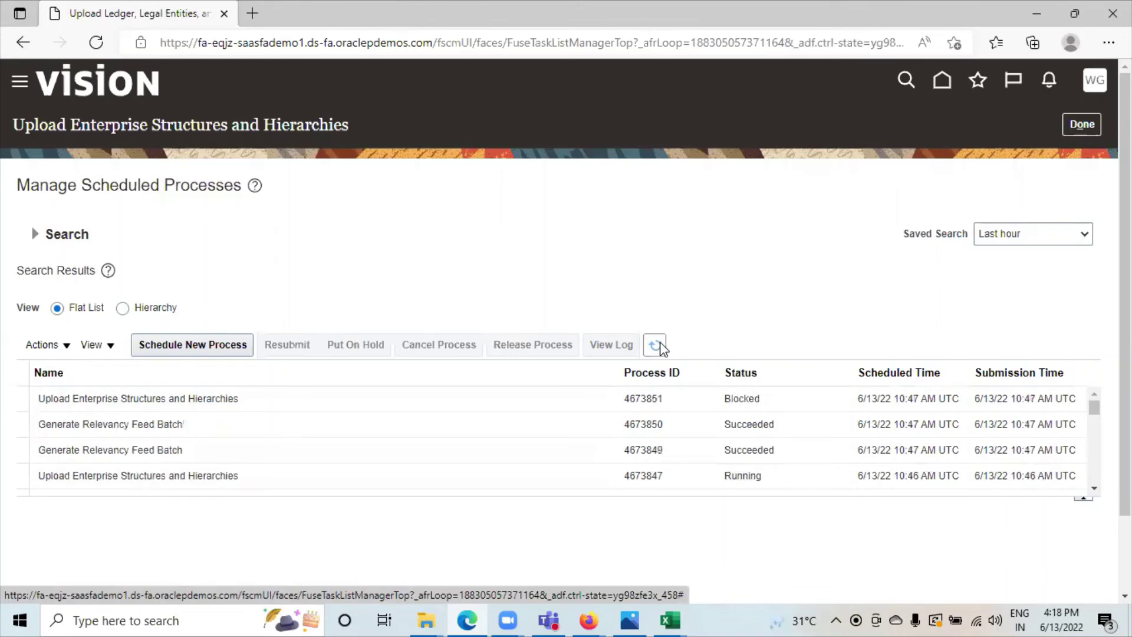
click(1097, 131)
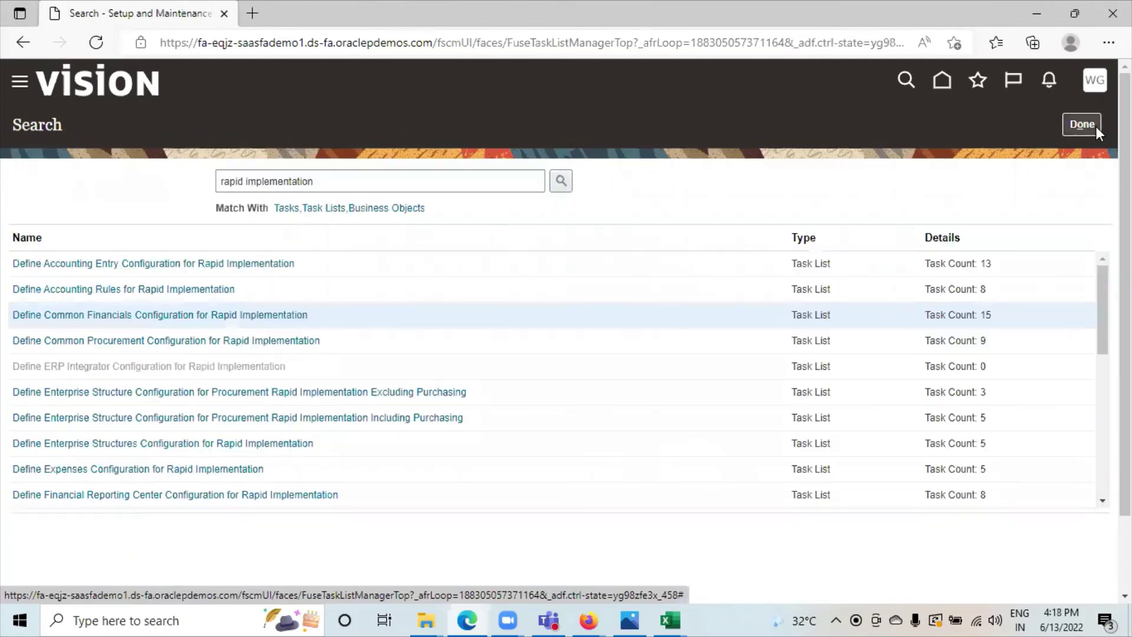
Open the New Life Corporation implementation project through Manage Implementation Projects in Setup and Maintenance.
click(1095, 83)
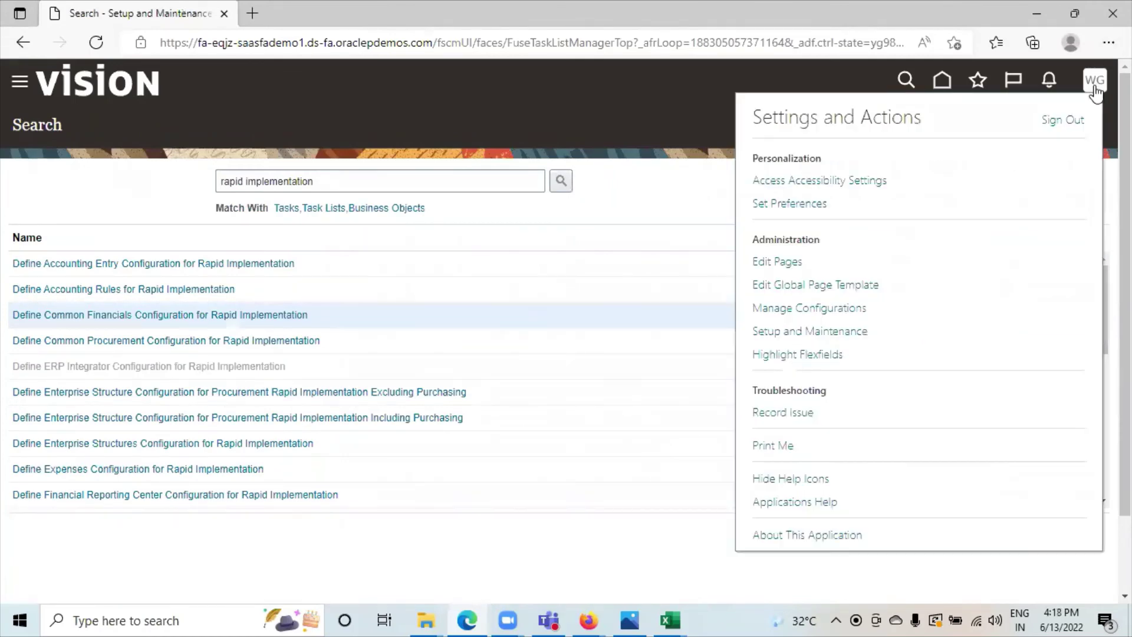
click(791, 331)
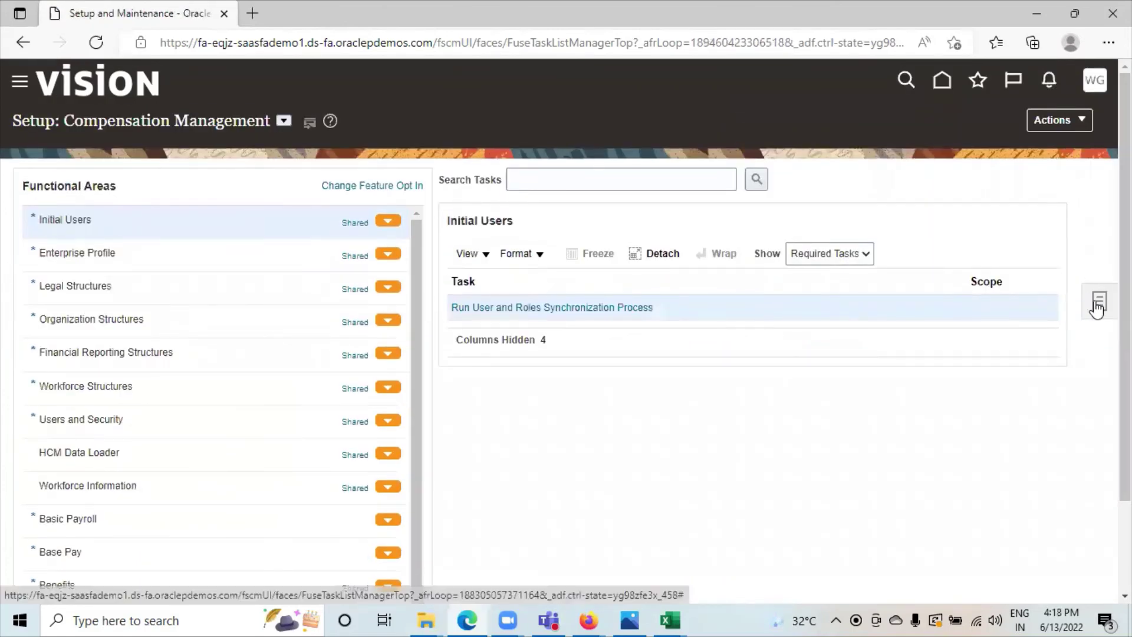
click(1097, 306)
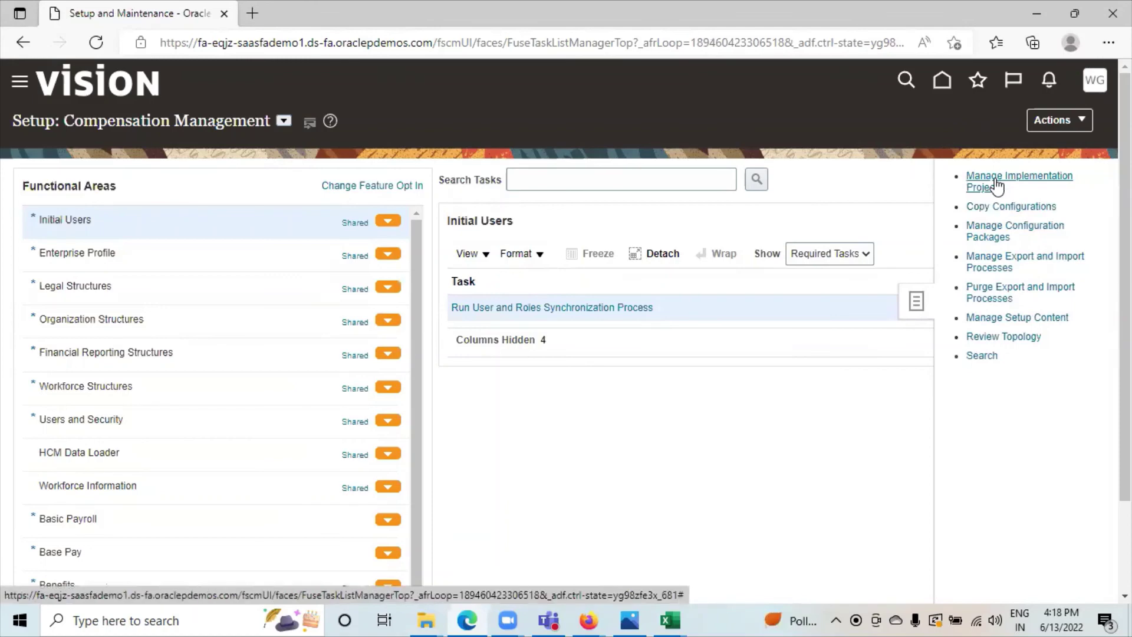
click(994, 176)
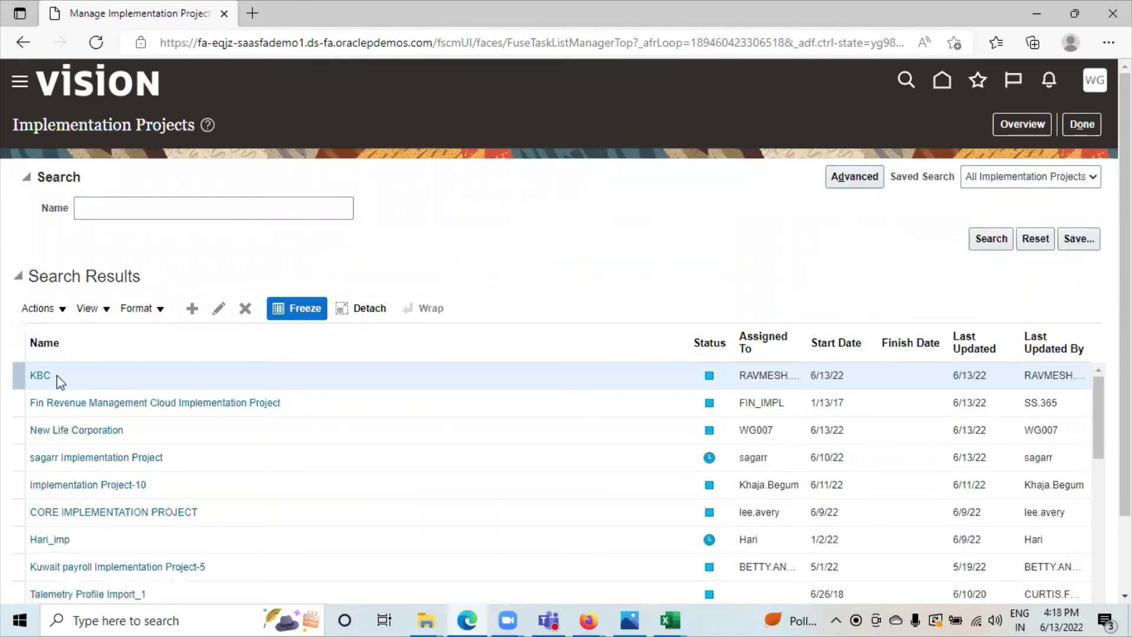
click(57, 431)
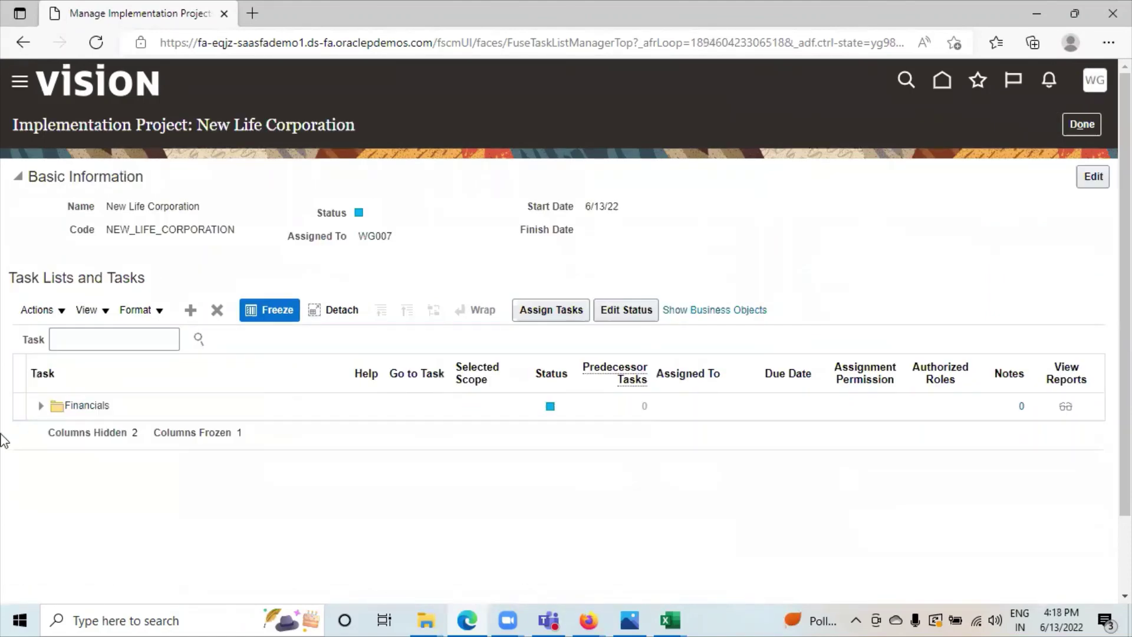
Search the project's tasks for "manage chart of accounts" and open the Manage Chart of Accounts Structure Instances task.
click(126, 340)
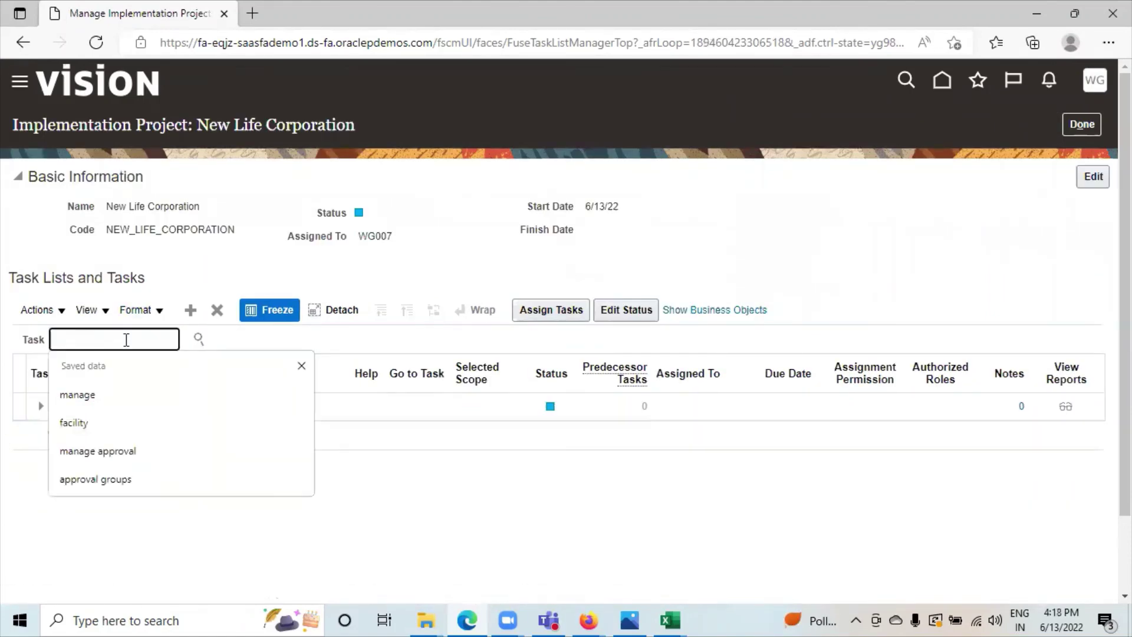
text(manage cha)
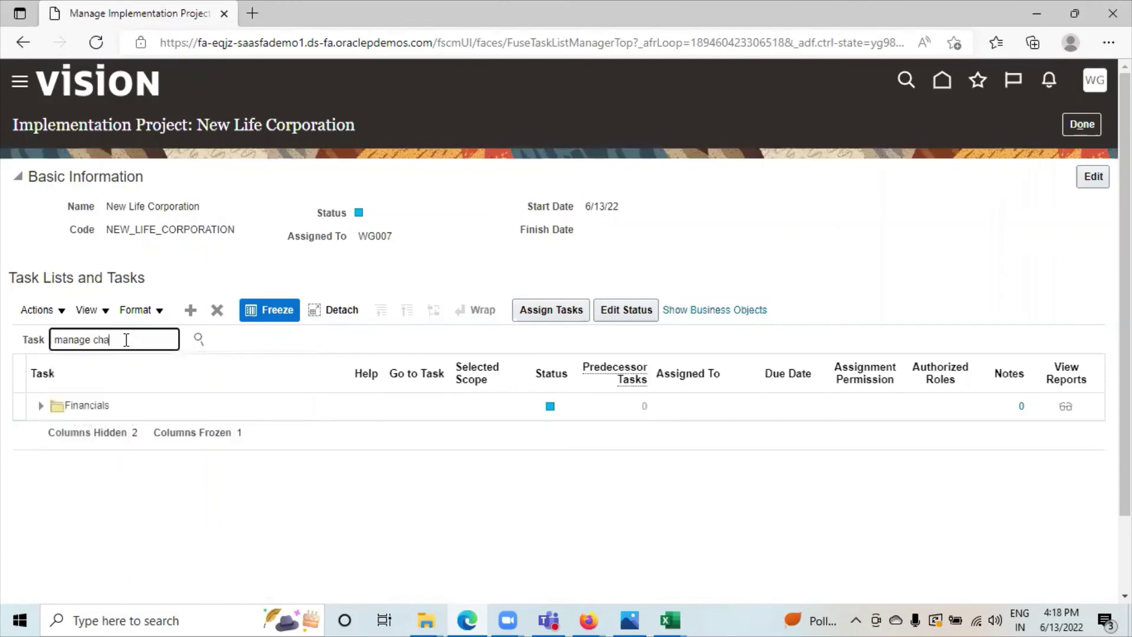
text(rt of a acounts)
click(131, 340)
text(c)
key(Return)
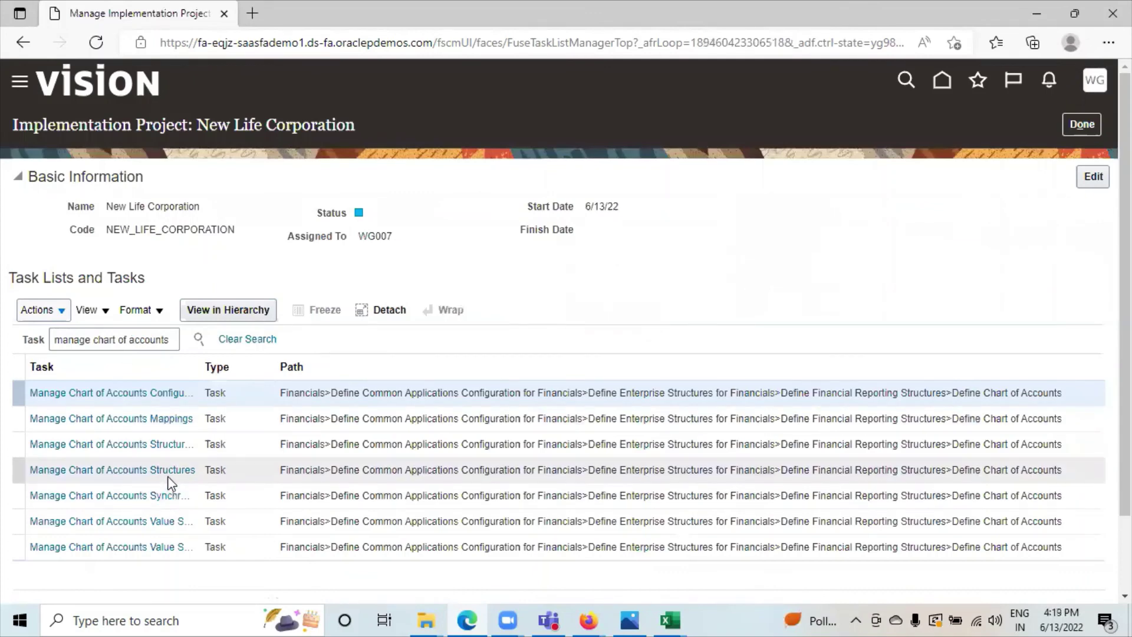
click(160, 442)
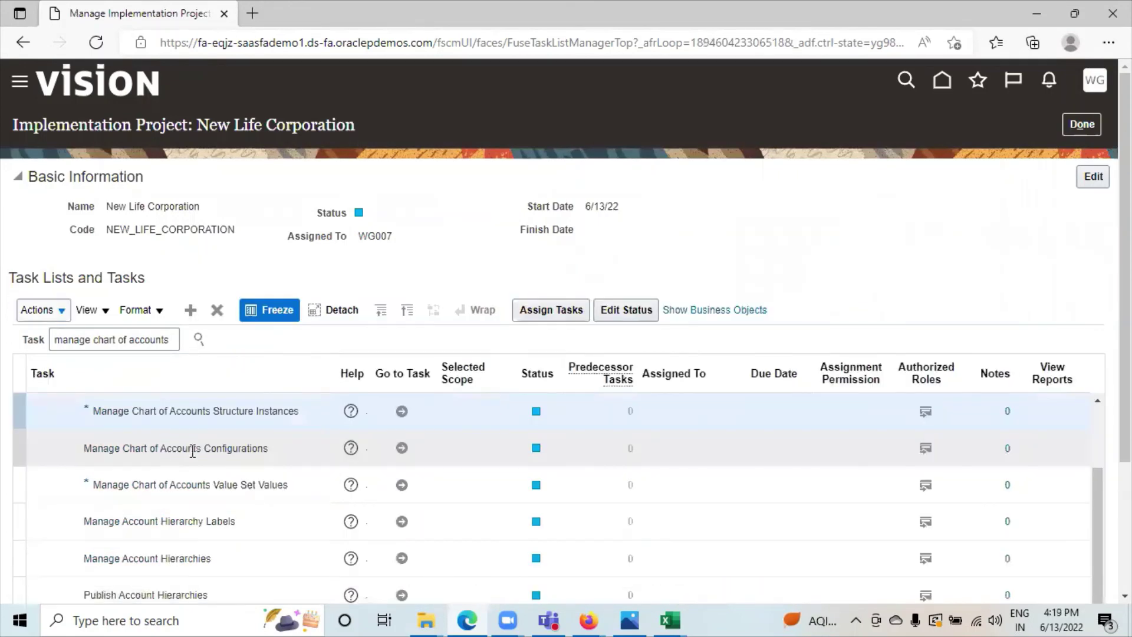
click(403, 412)
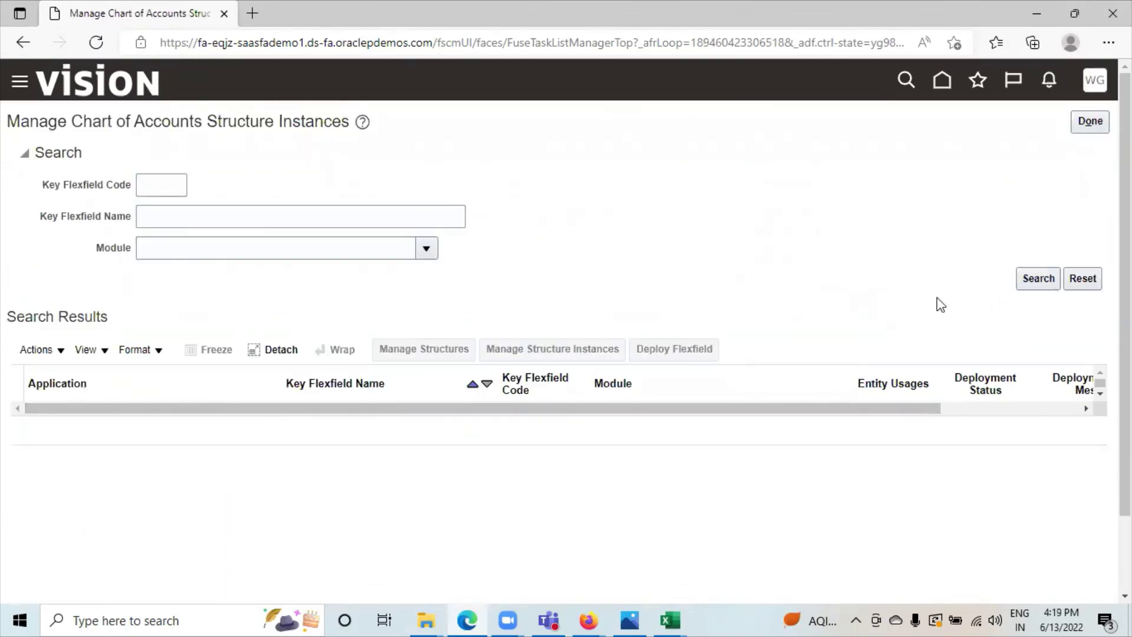
Open the structure instances of the General Ledger Accounting Flexfield and search them by structure instance code New Life.
click(1040, 282)
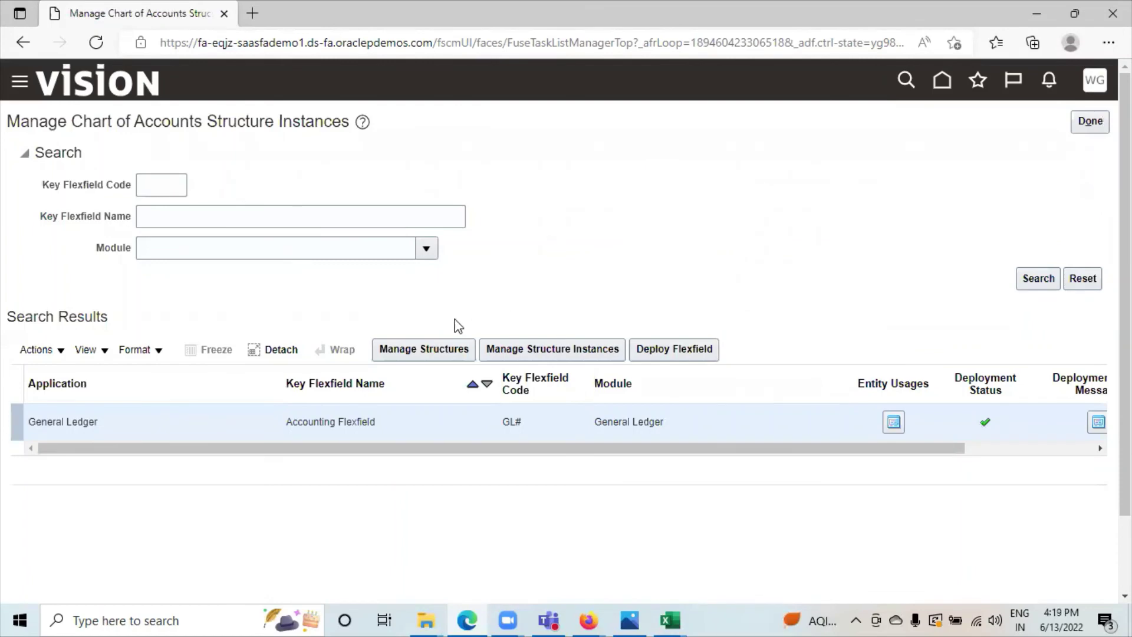
click(534, 349)
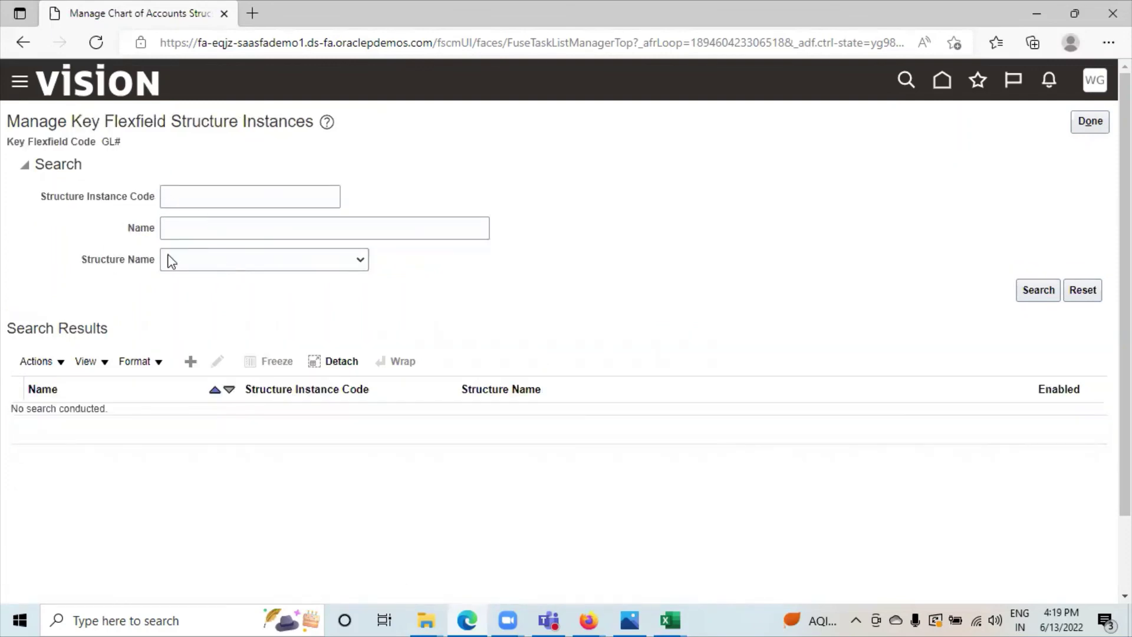
click(222, 189)
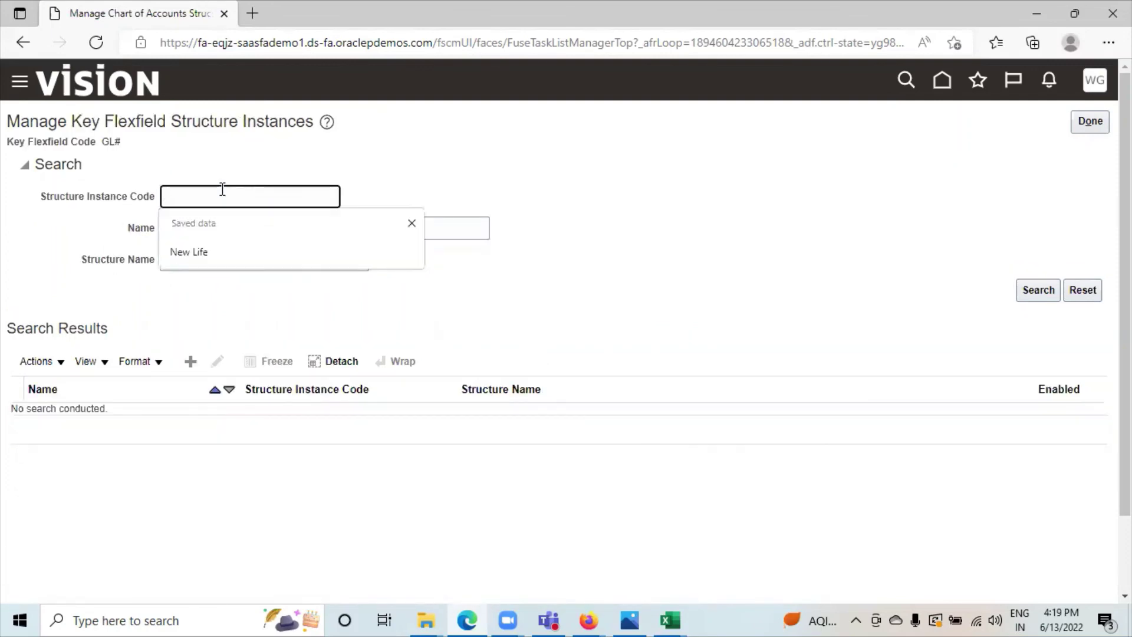
click(211, 254)
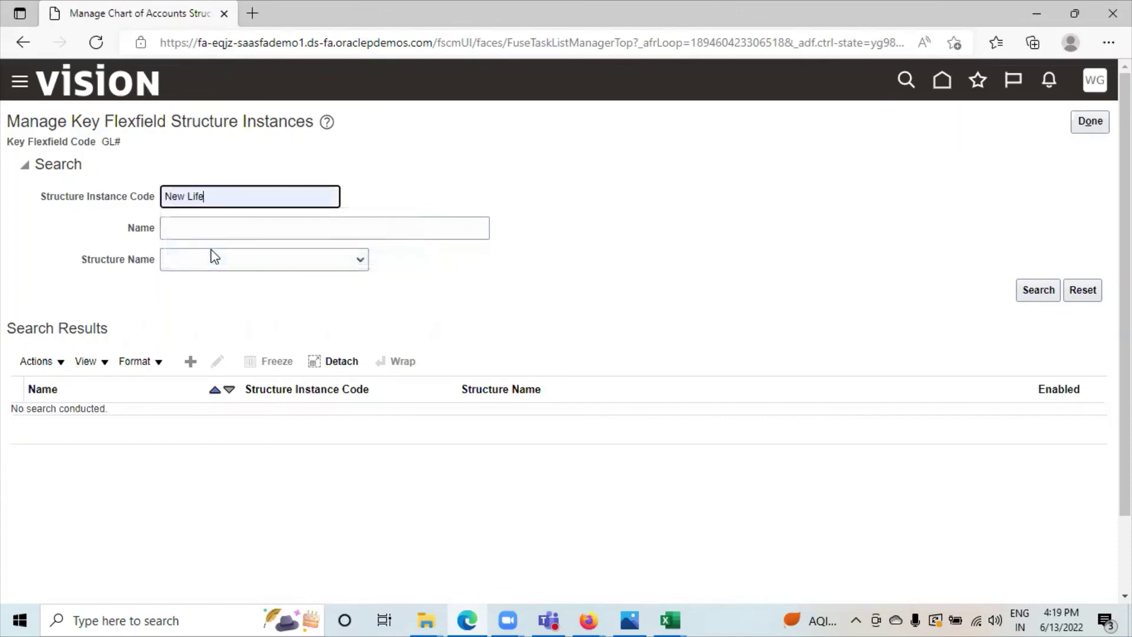
click(1036, 290)
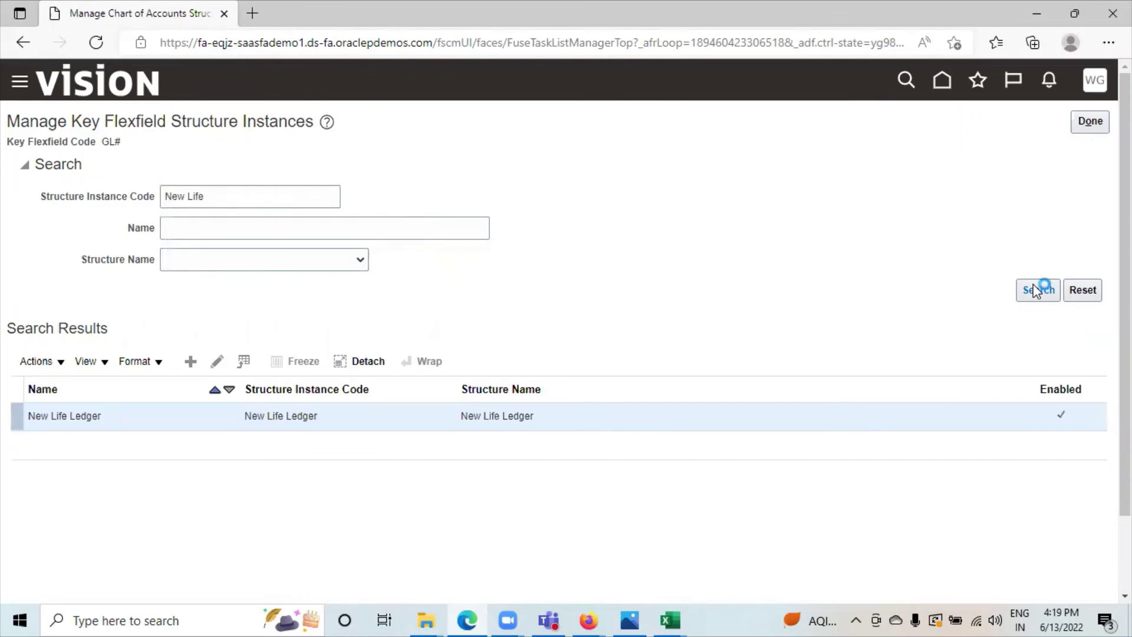
Open the New Life Ledger structure instance for editing, review its segment instances and value sets, and save and close it.
click(223, 362)
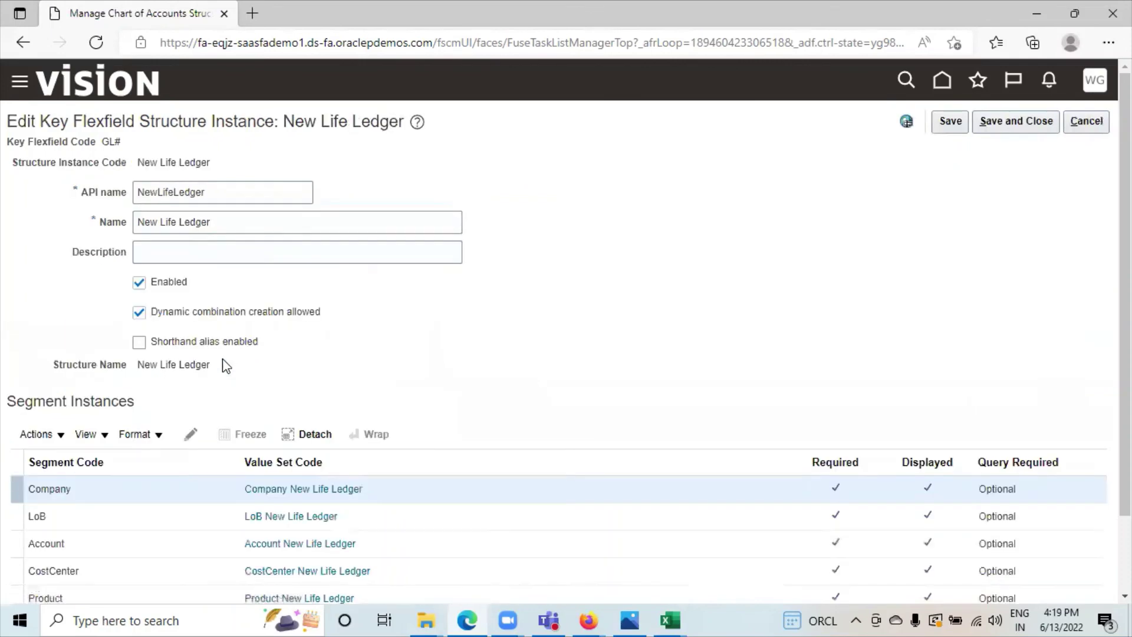
scroll(477, 334, down, 2)
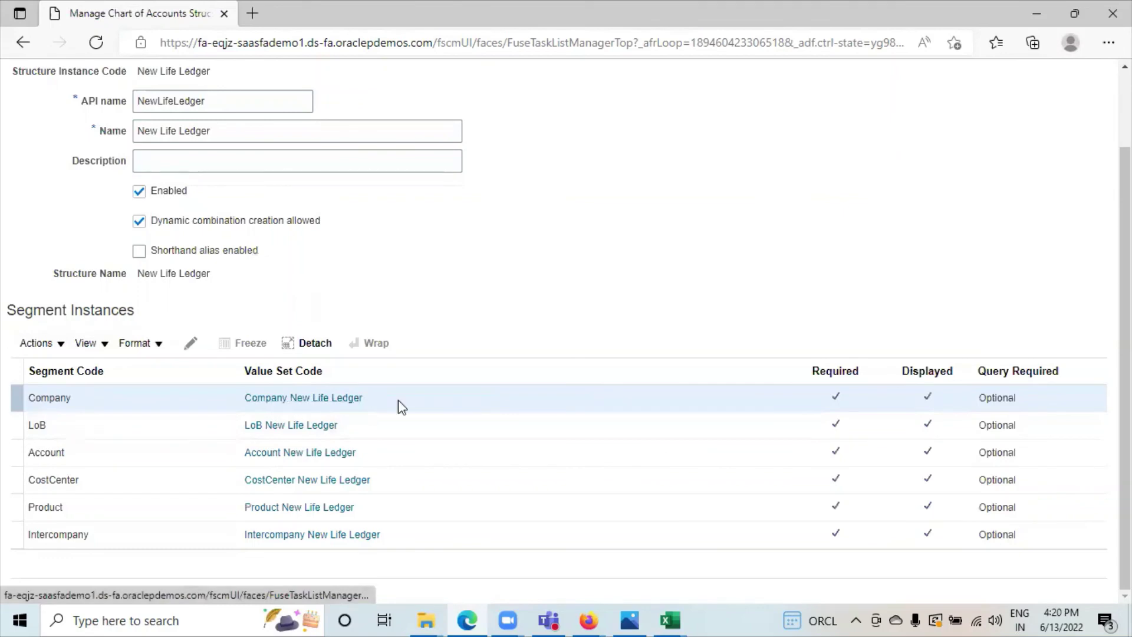
scroll(902, 382, up, 2)
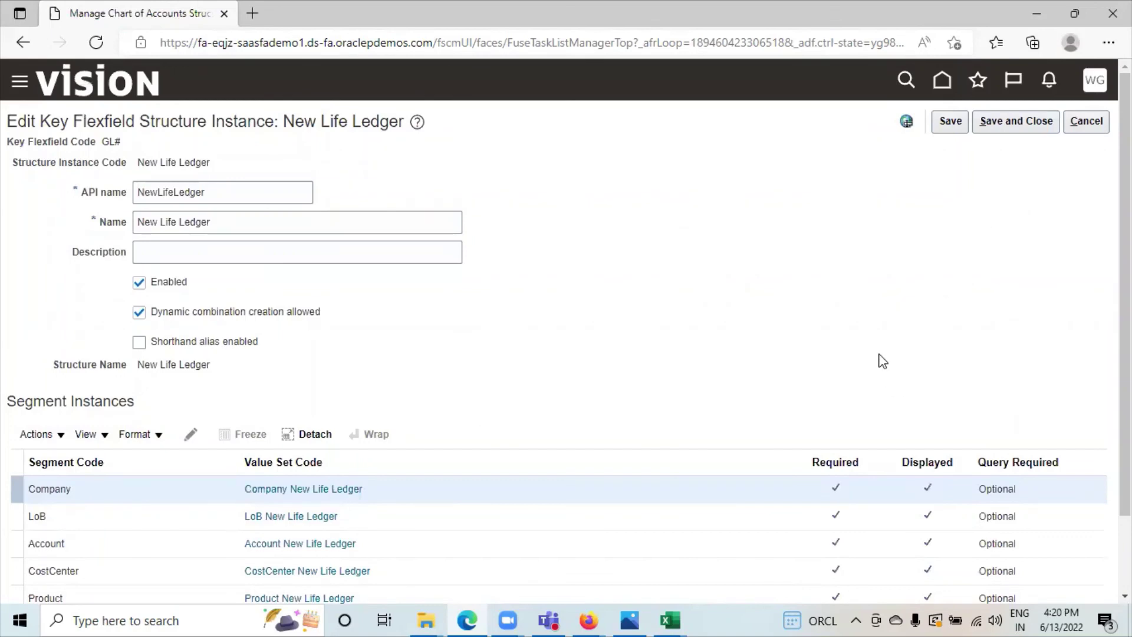
click(1028, 116)
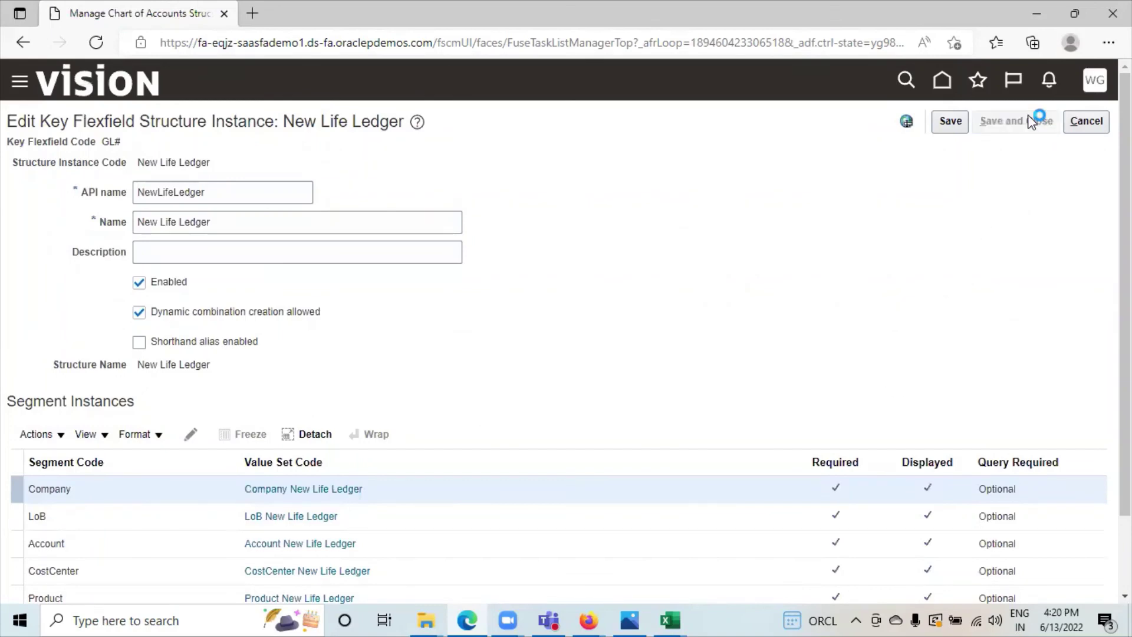